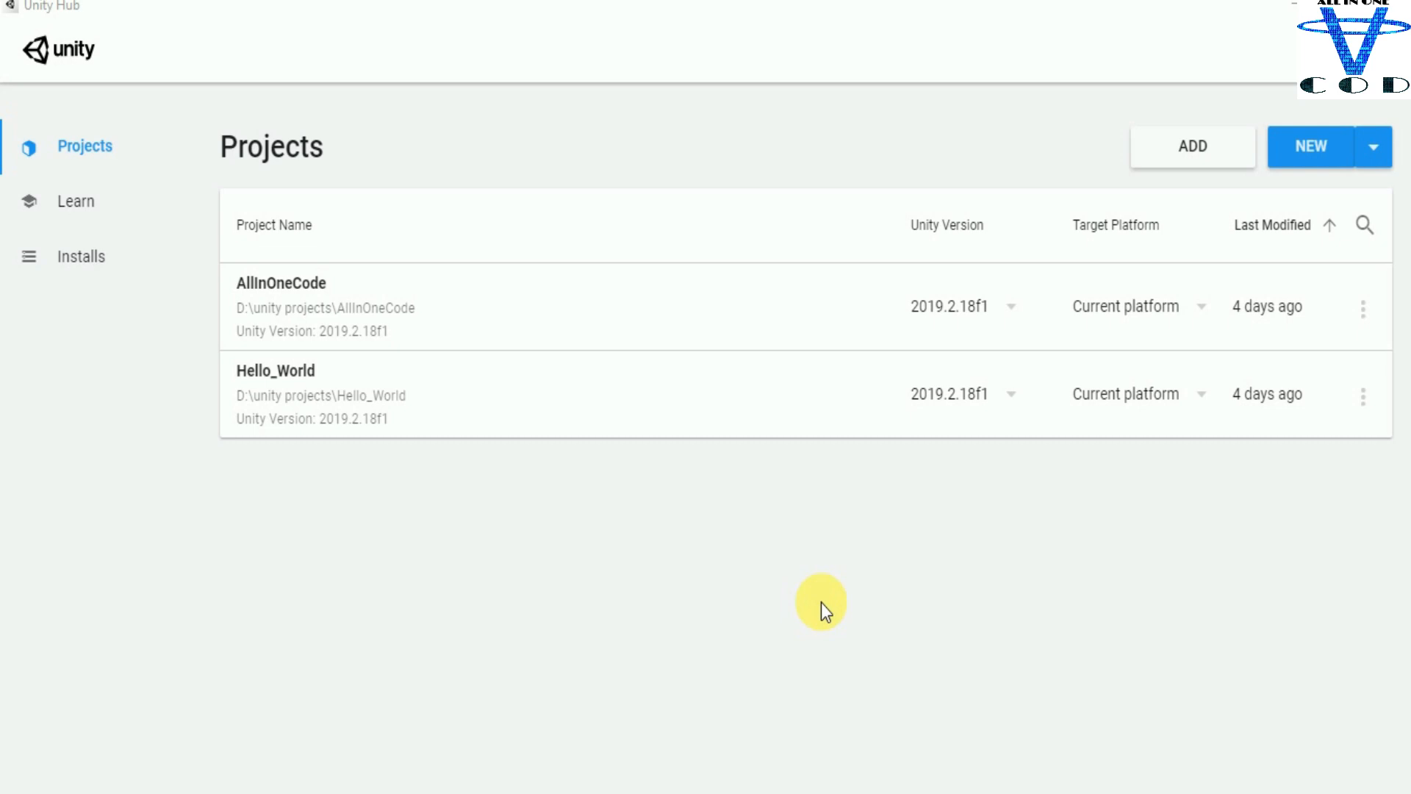
Step: Start a new project from the 3D template and name it RPG_Hello_World
click(1332, 152)
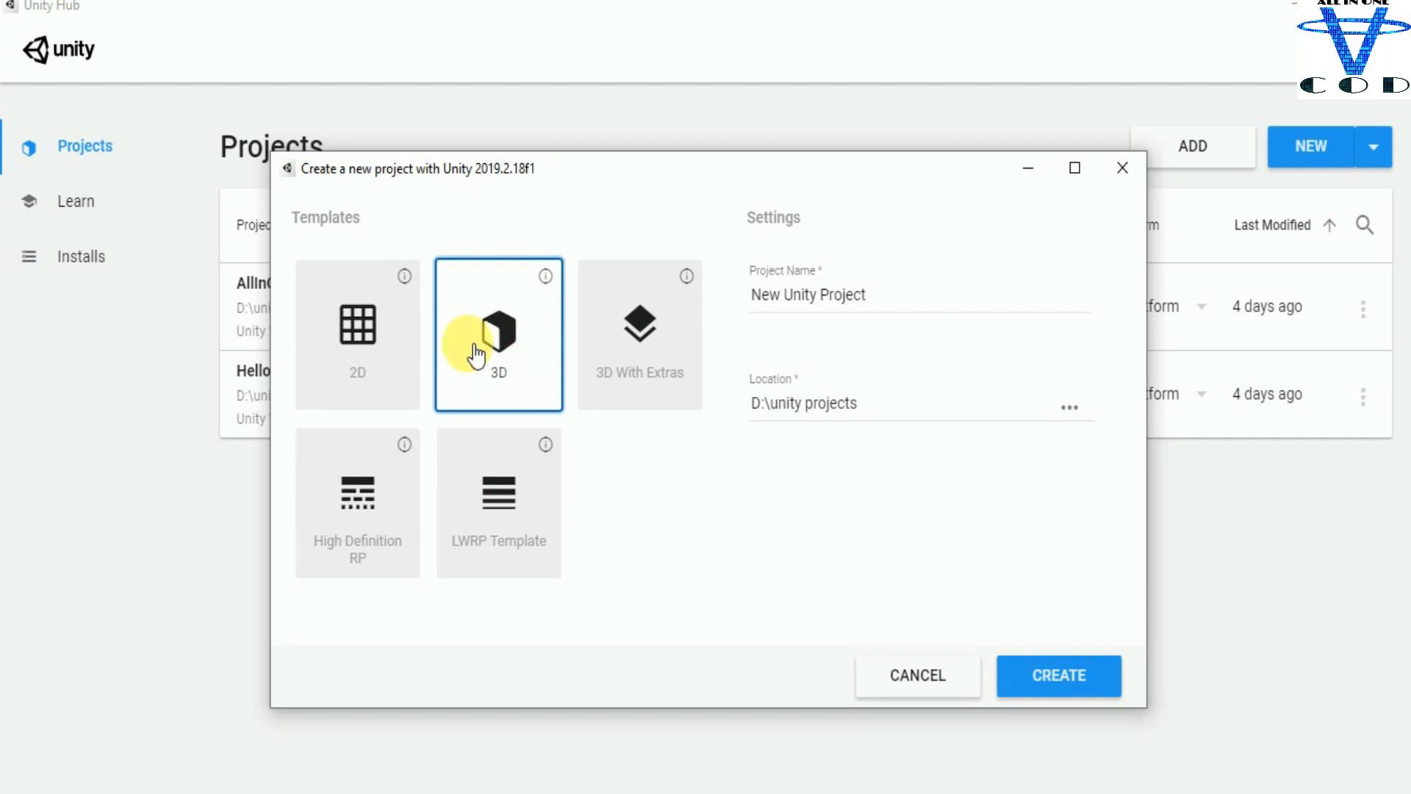
click(919, 304)
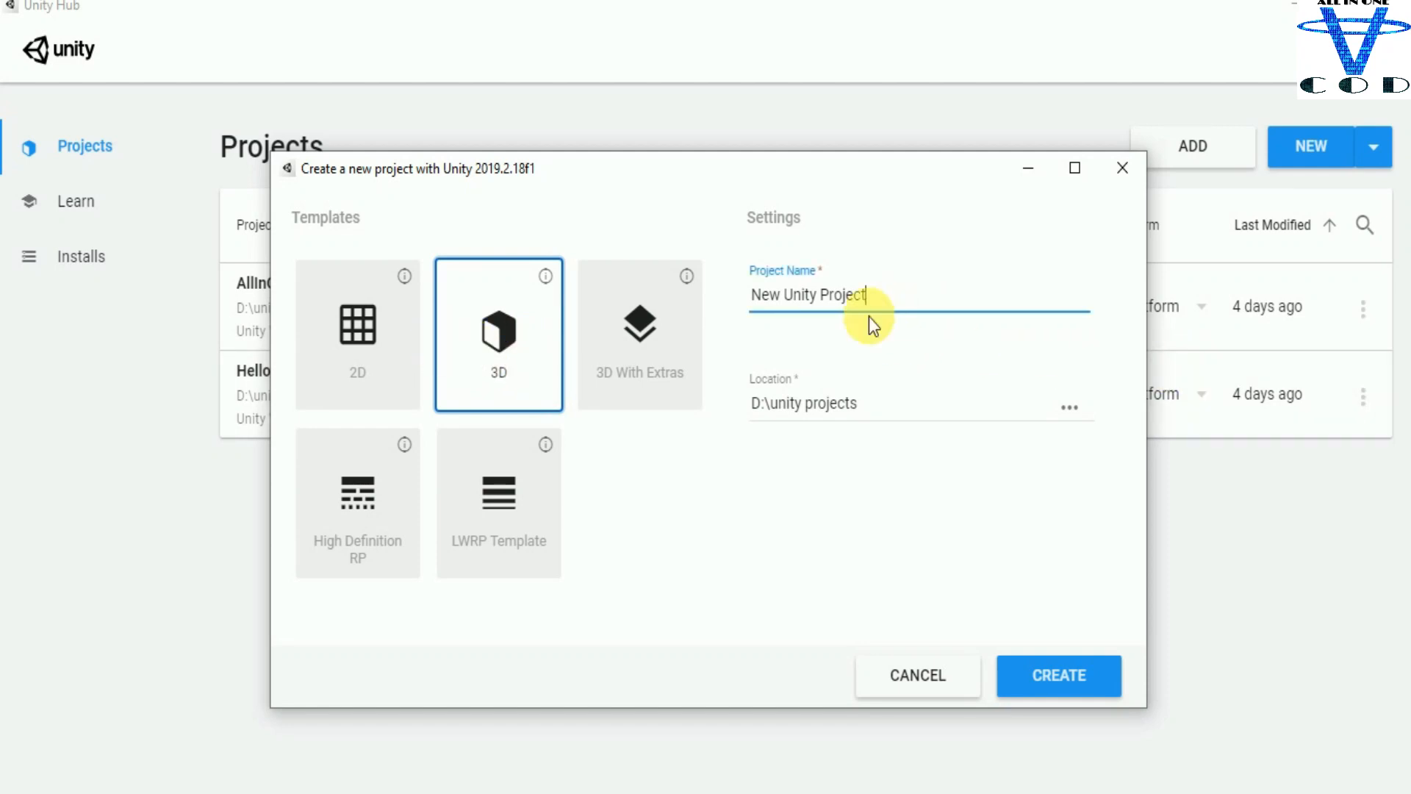
drag(901, 299, 732, 294)
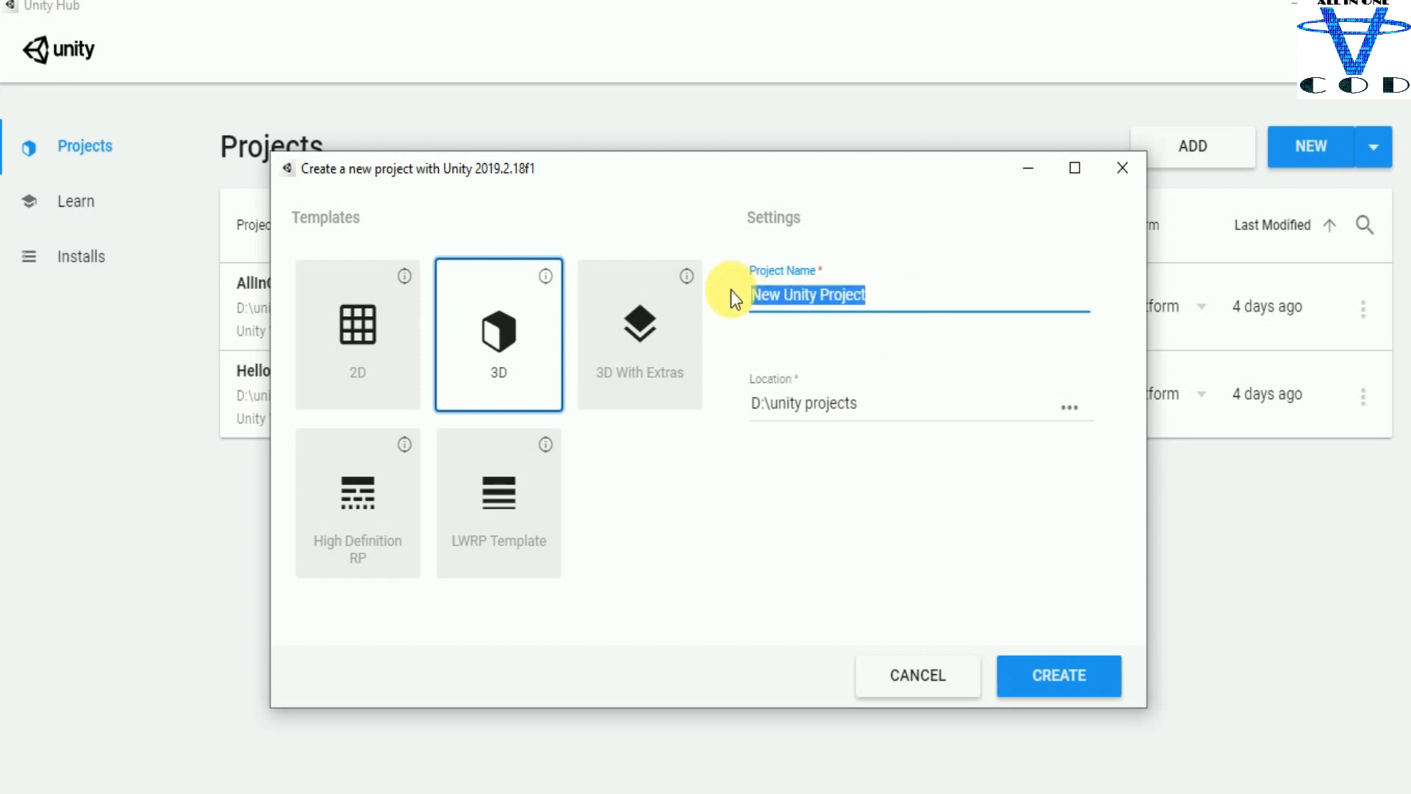
text(RPG )
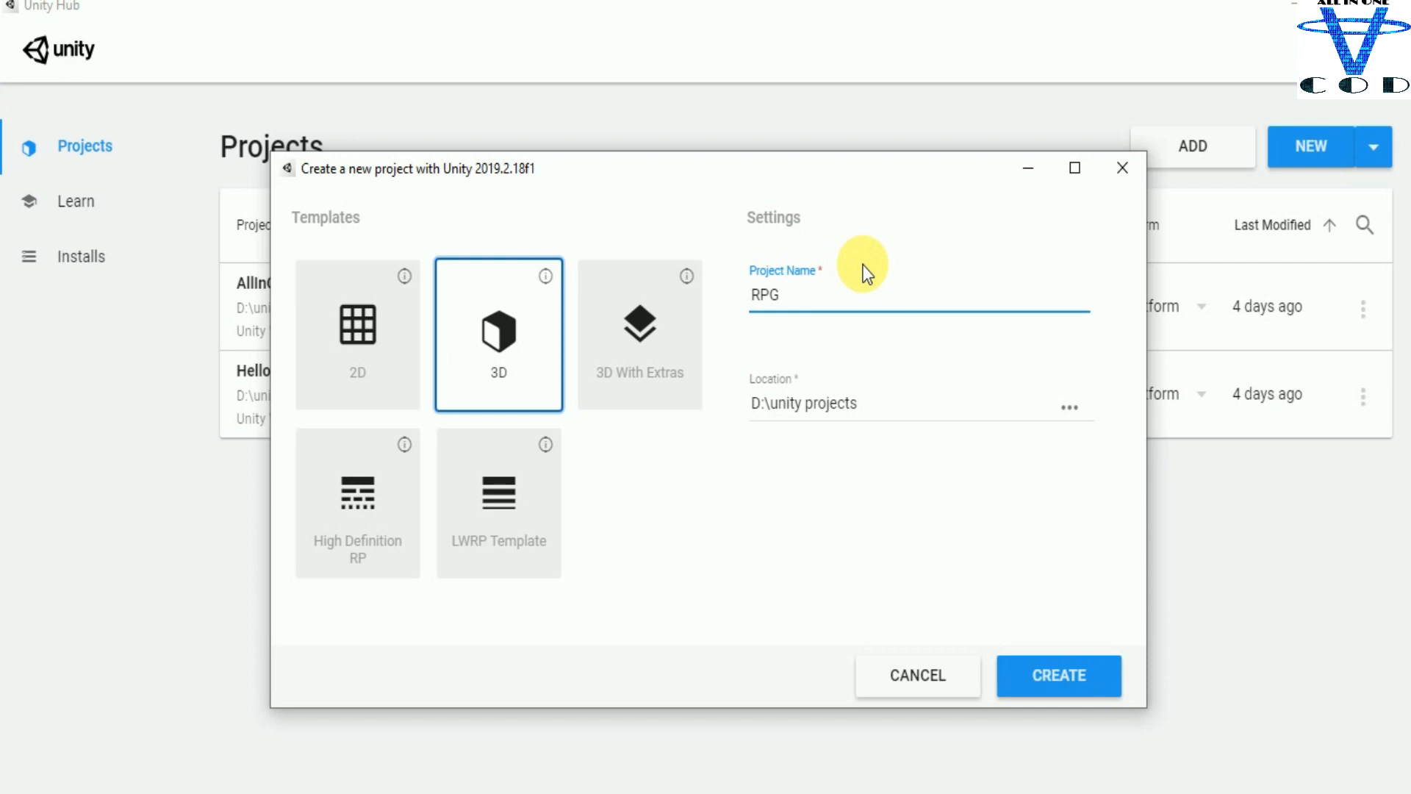
text(_Hello_World)
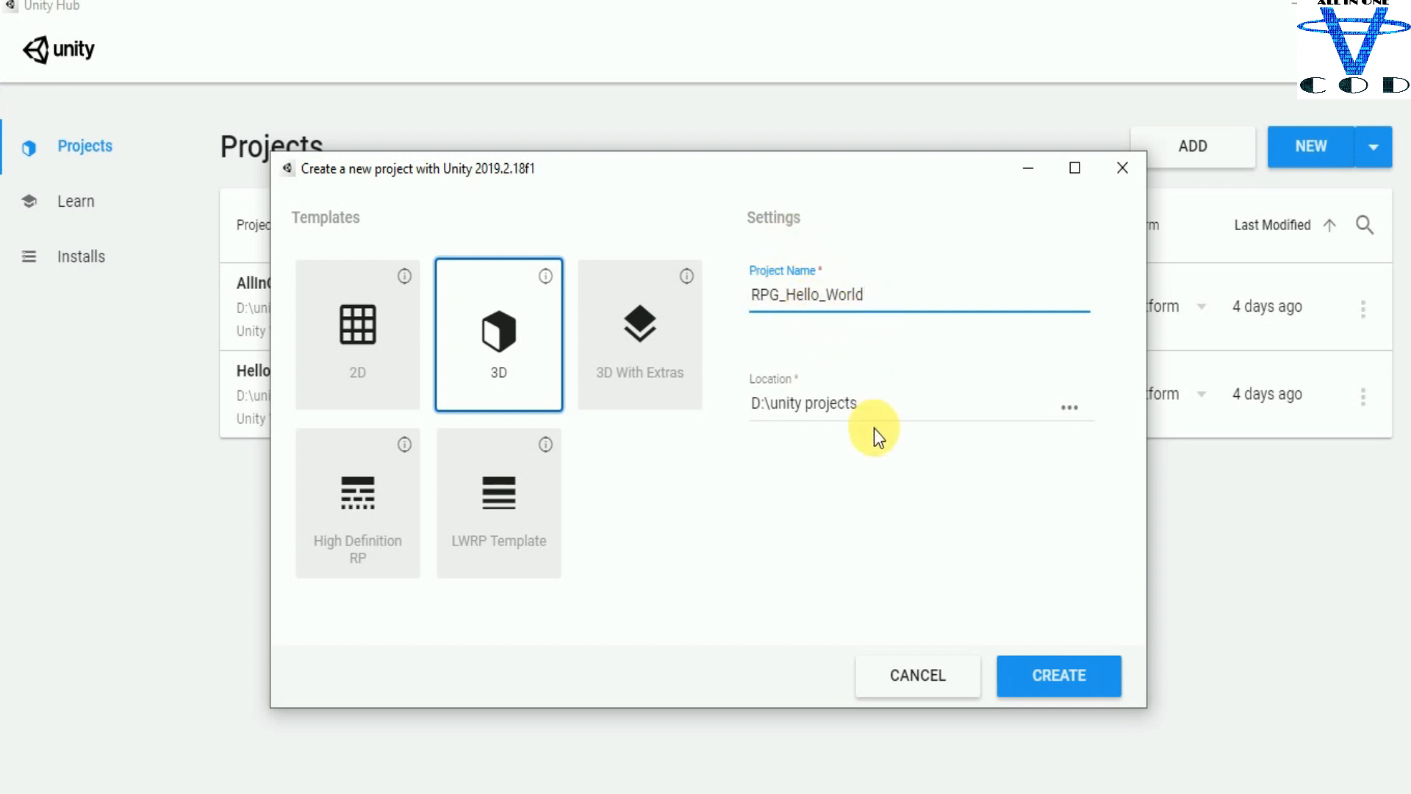
Step: Browse for the project location and create a new folder named rpg inside D:\unity projects
click(1067, 410)
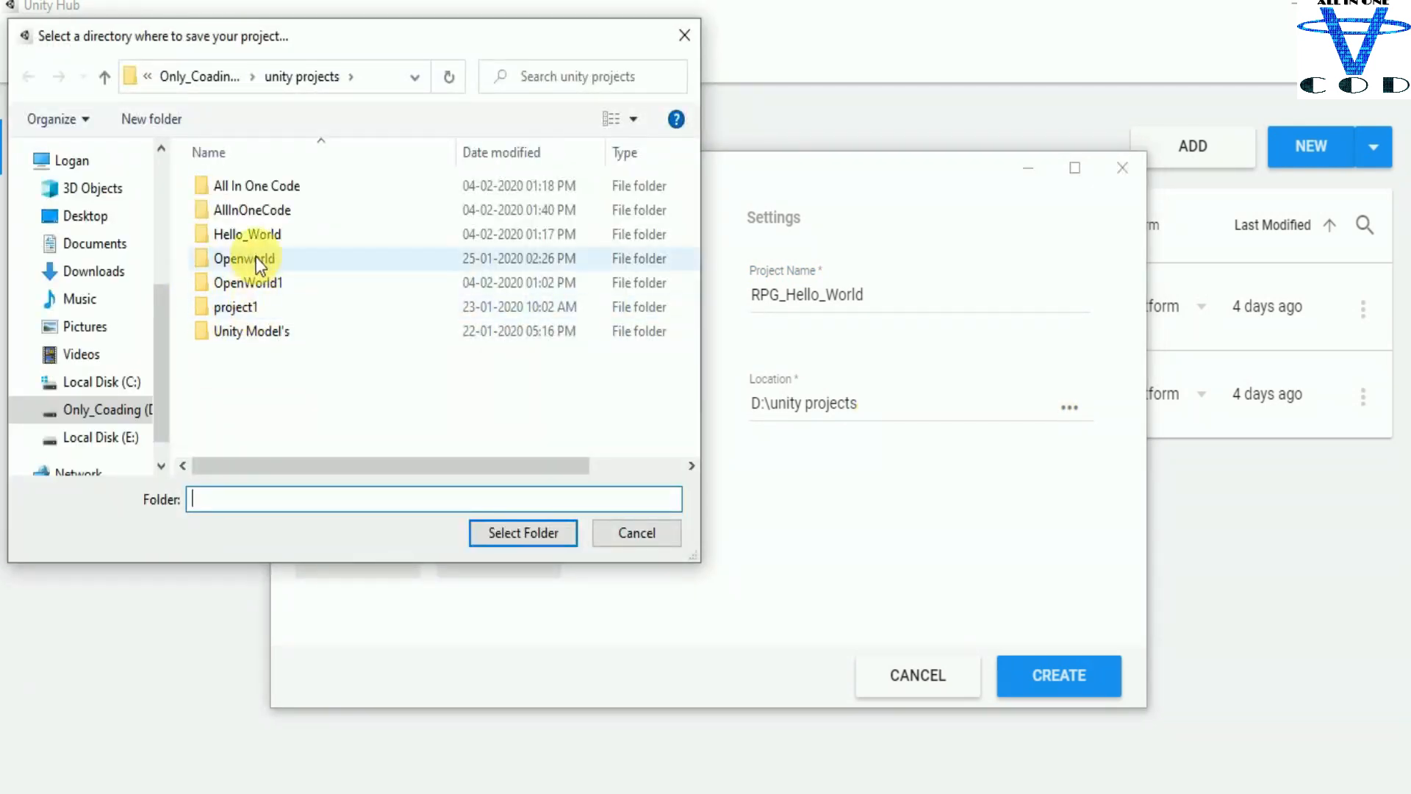
click(132, 410)
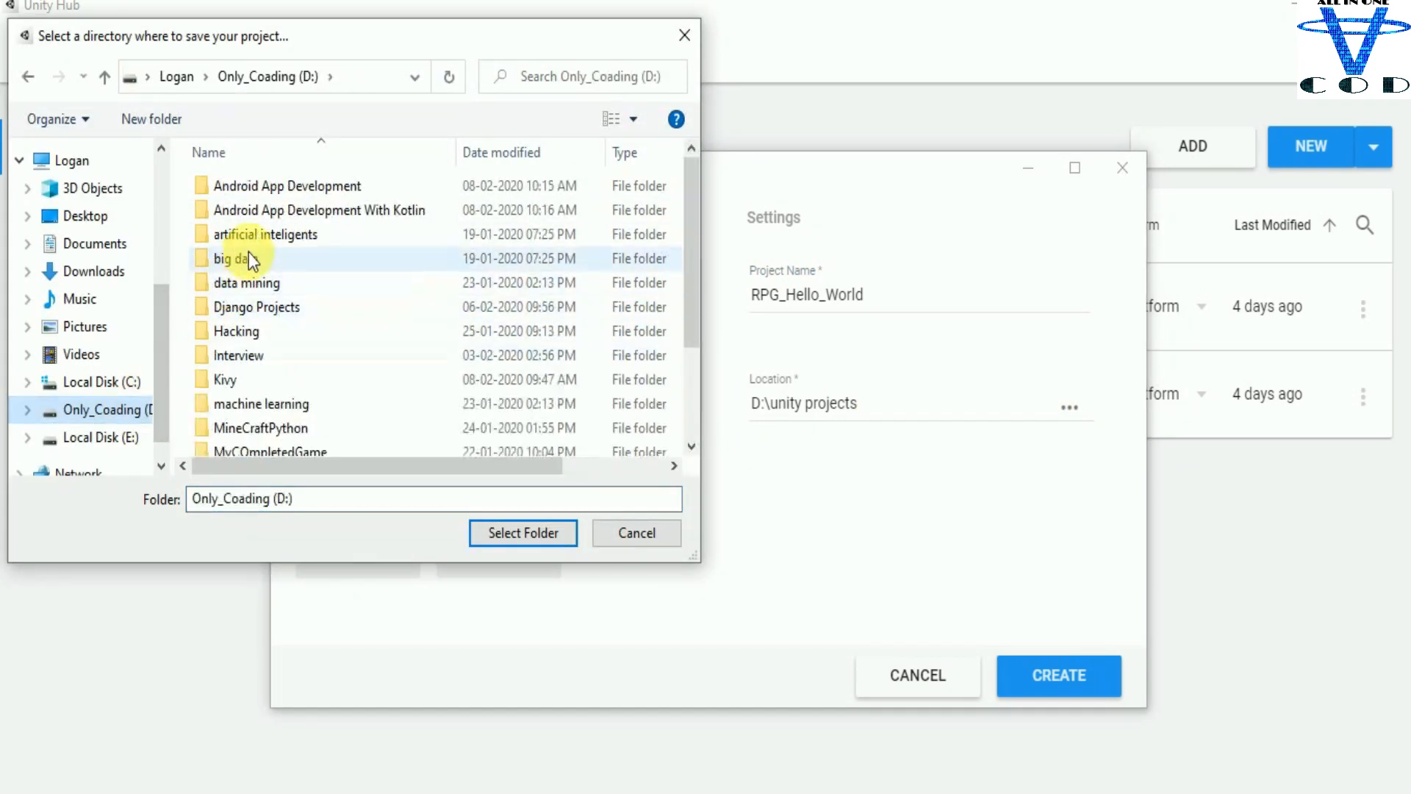
click(256, 277)
key(u)
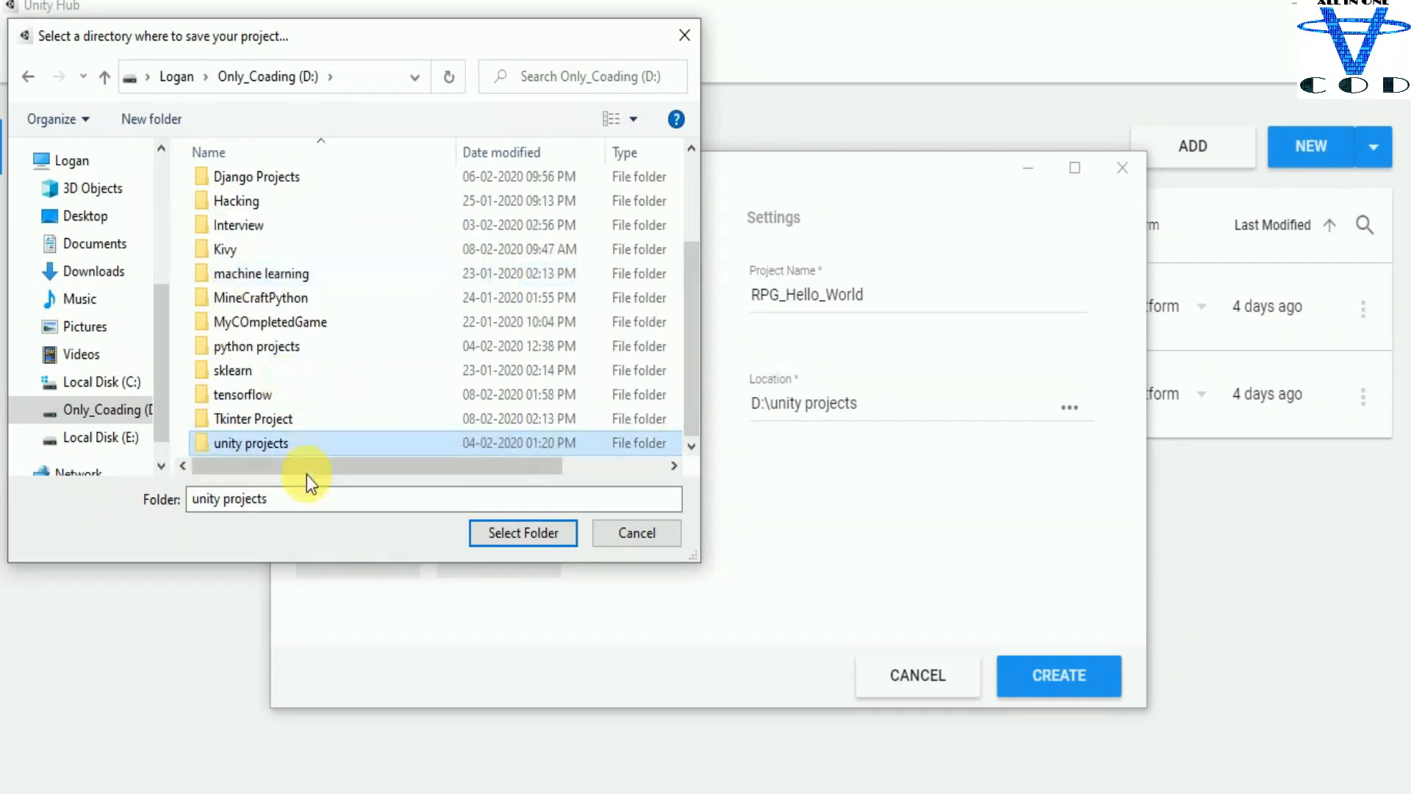
double_click(390, 446)
right_click(285, 395)
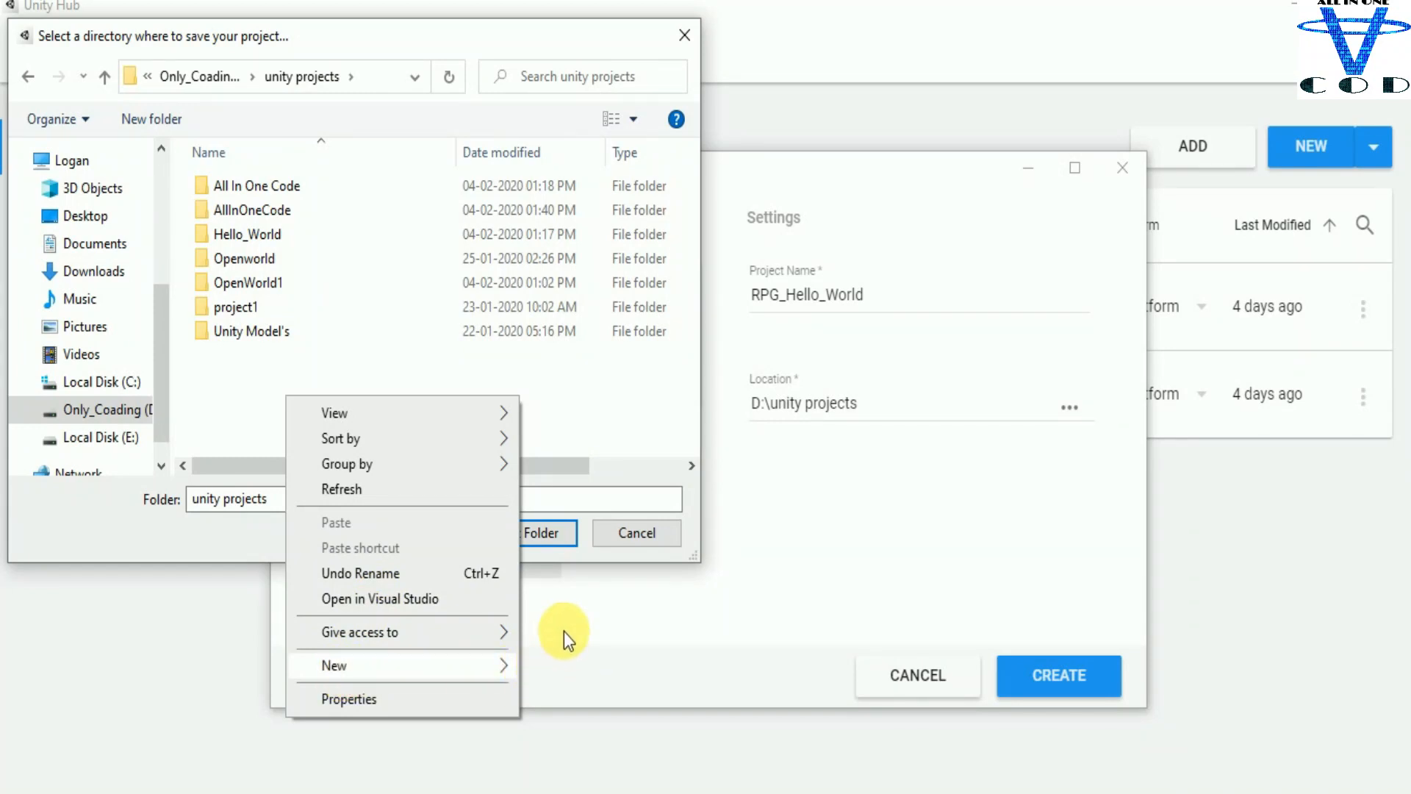
click(558, 667)
text(rpg)
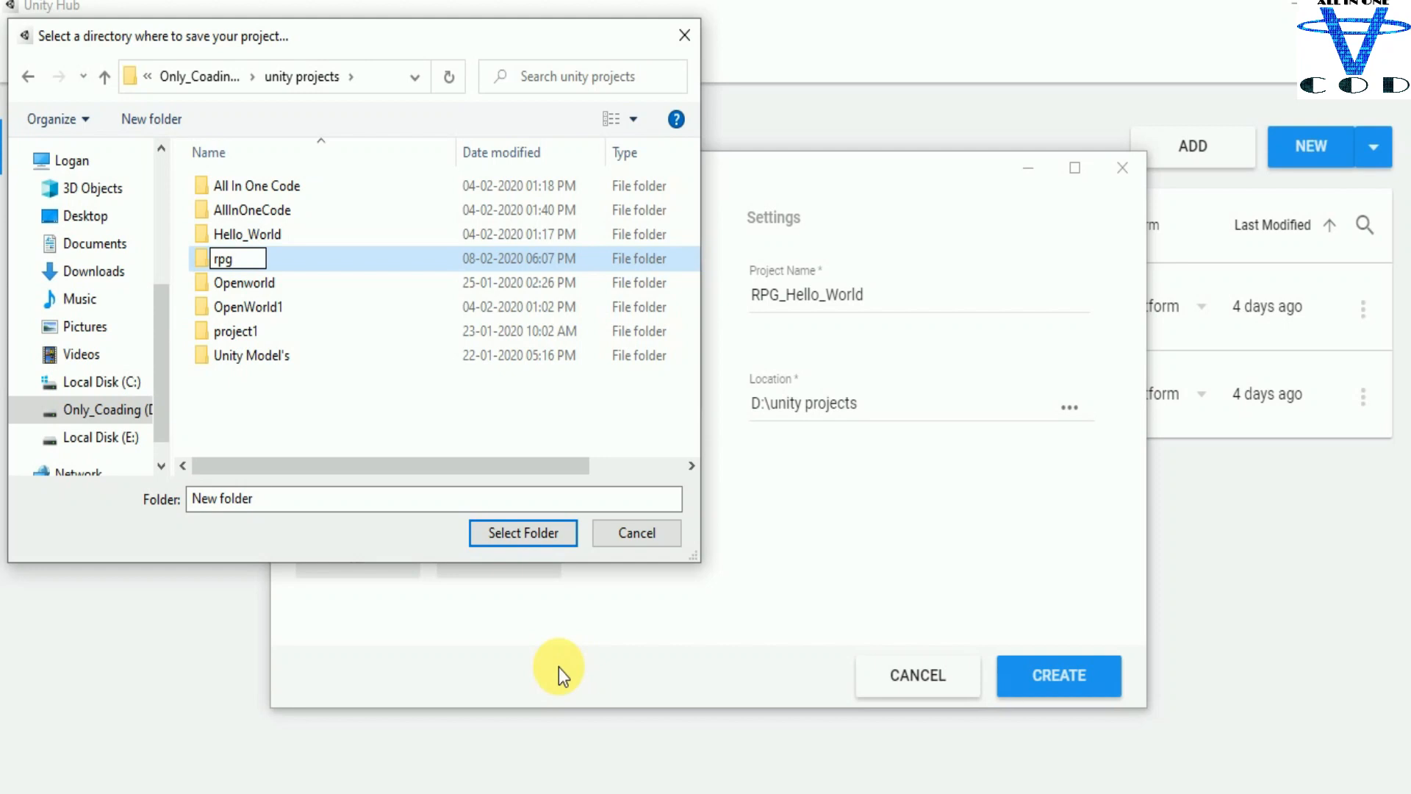
key(Return)
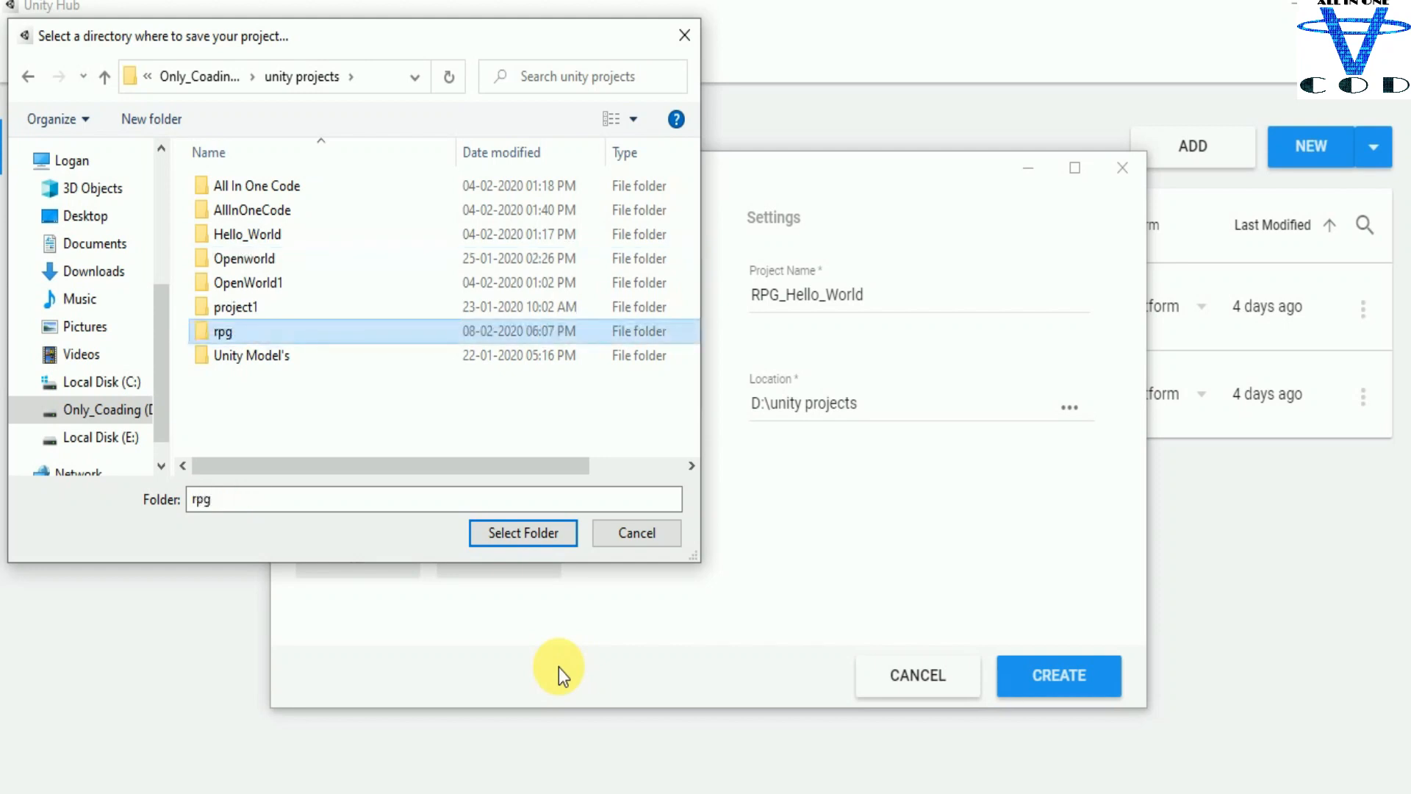
Step: Choose the rpg folder as the save location and create the project
key(Return)
click(540, 542)
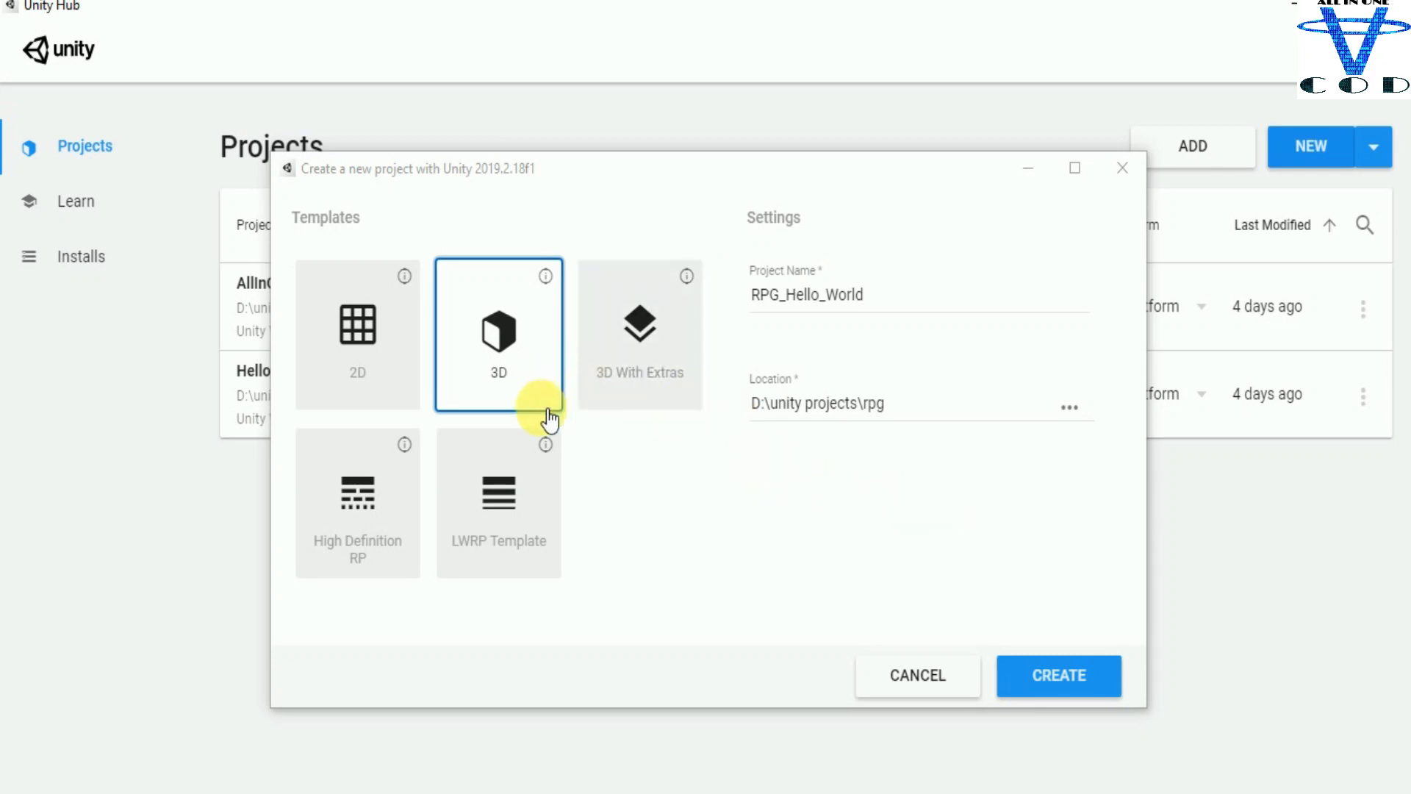
click(1065, 677)
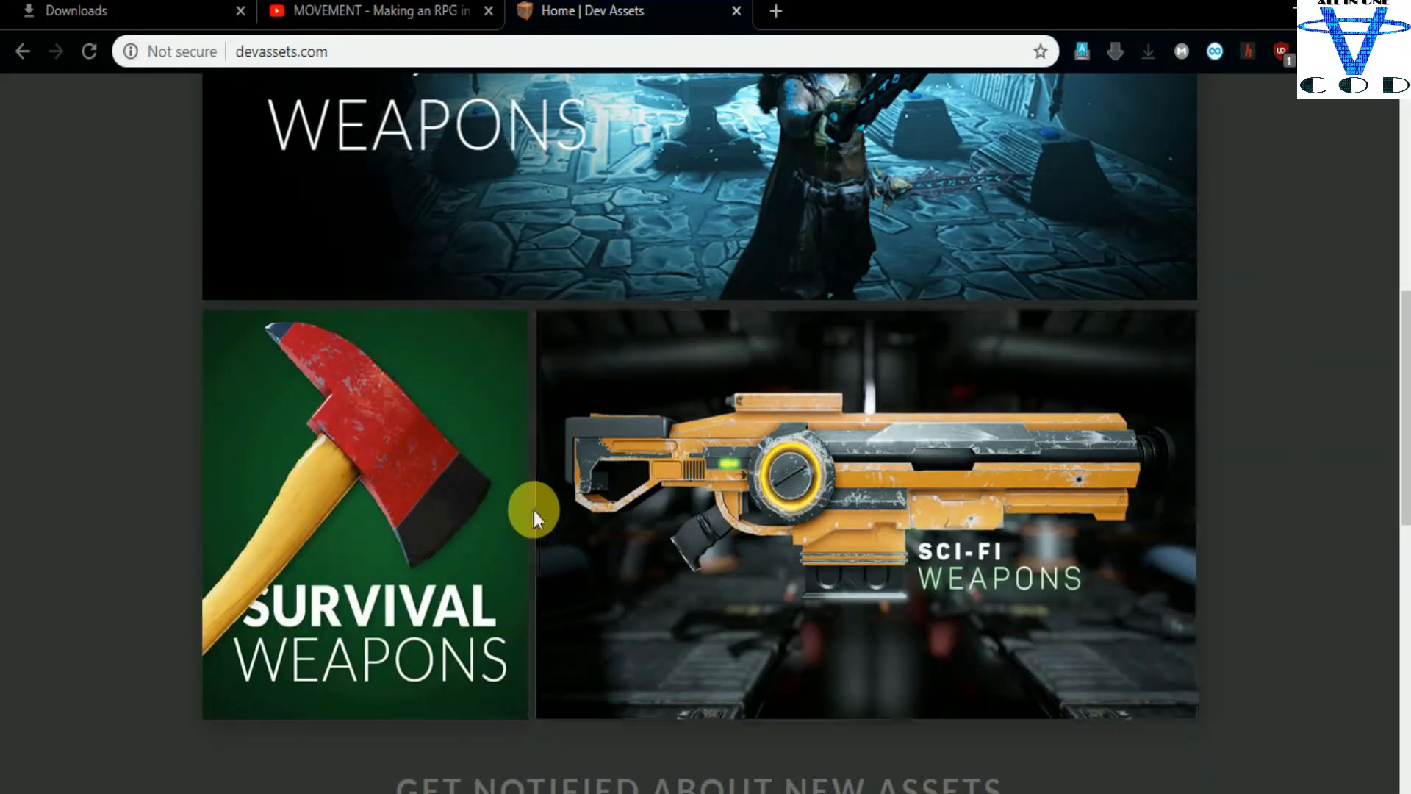
scroll(529, 514, down, 6)
scroll(536, 433, down, 6)
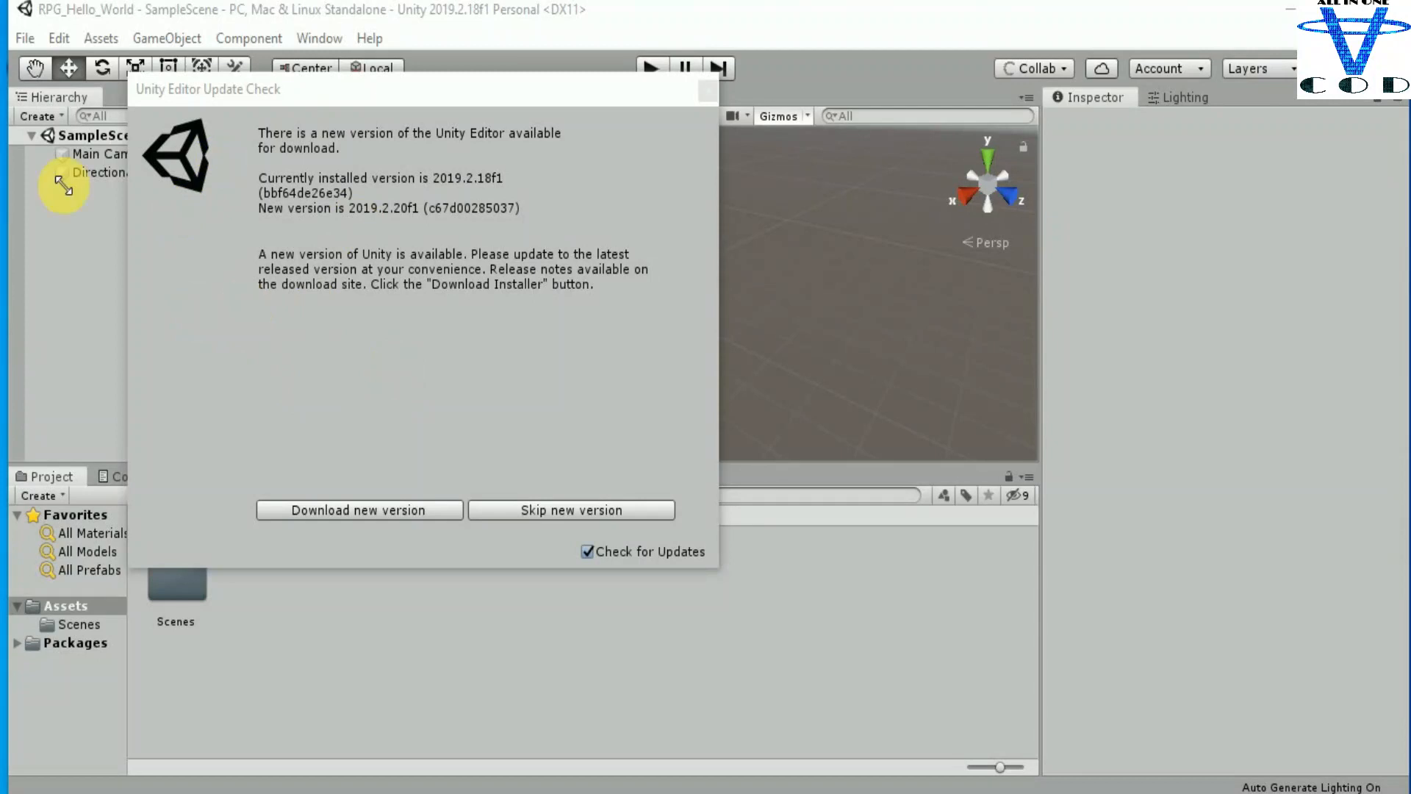
Step: Skip the new editor version offered by the Unity Editor update check
drag(20, 40, 13, 36)
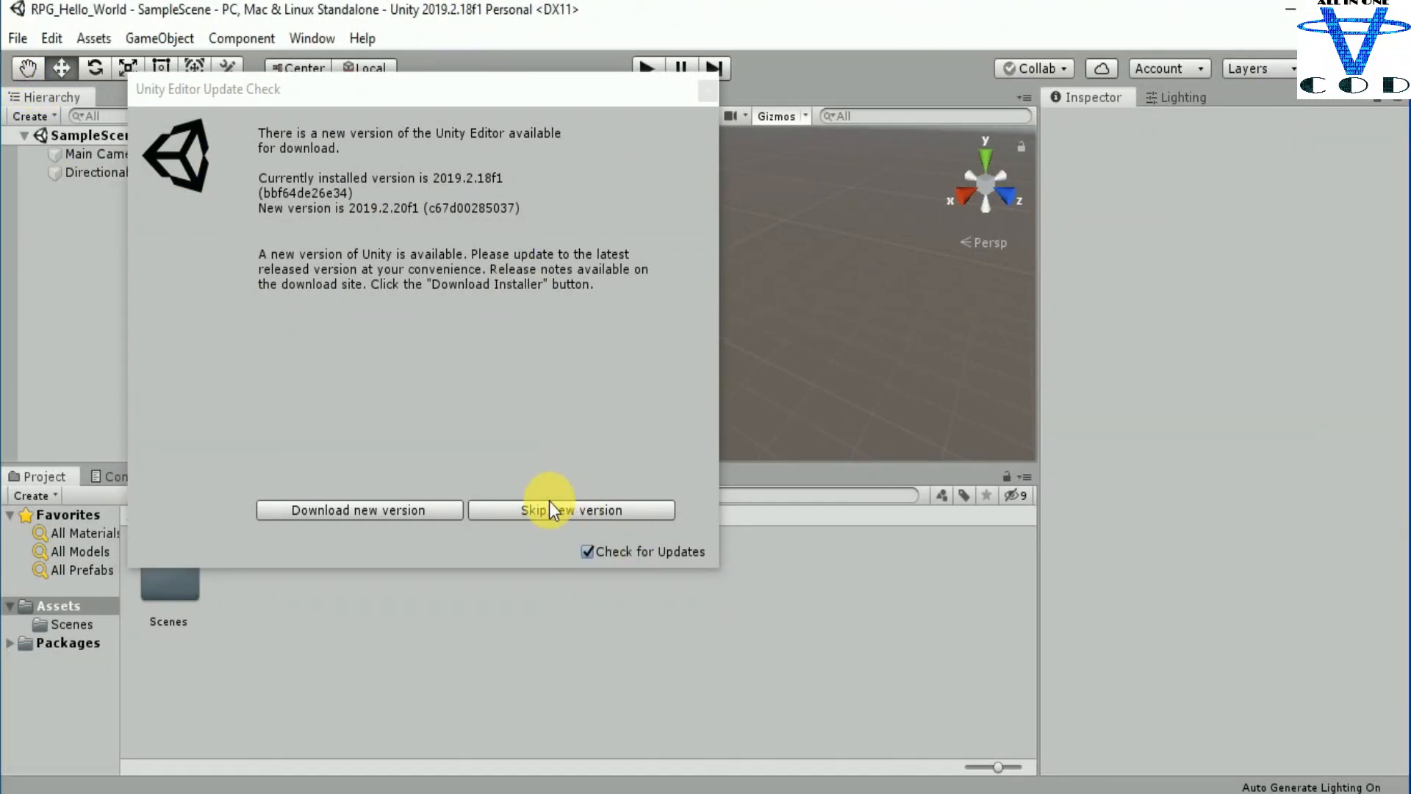
click(570, 512)
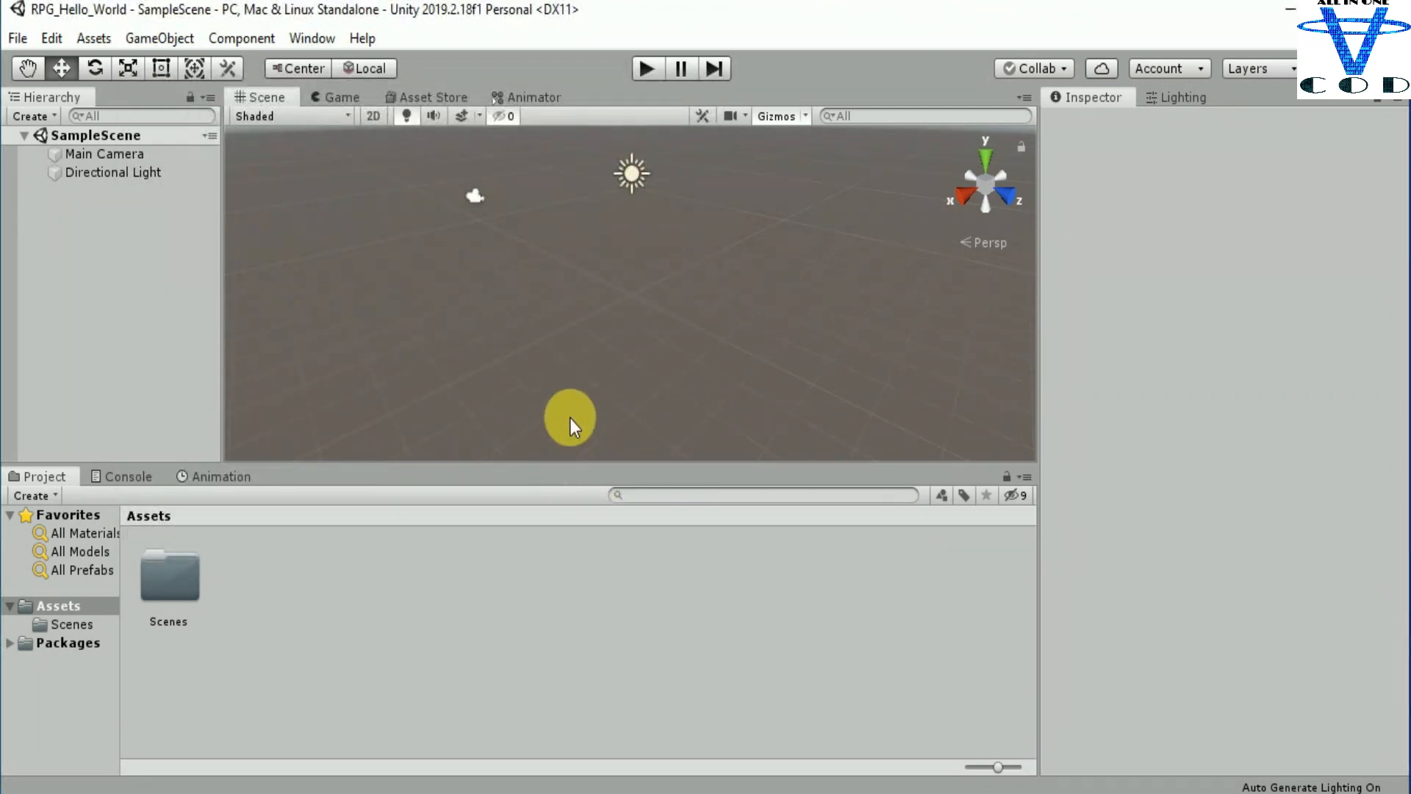
Step: Examine the empty sample scene from several views and inspect its Main Camera and Directional Light
scroll(579, 438, down, 3)
middle_drag(669, 271, 636, 341)
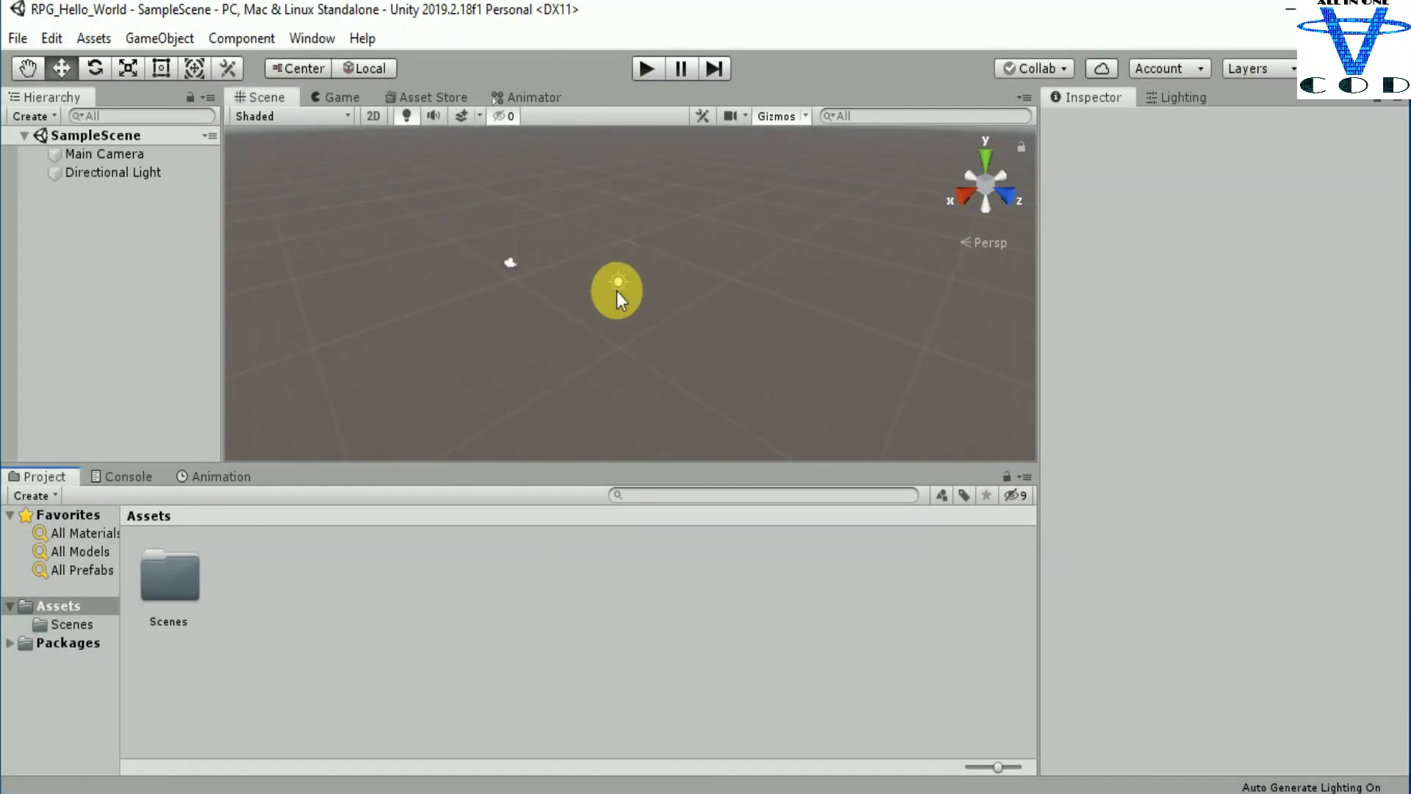
scroll(611, 288, up, 3)
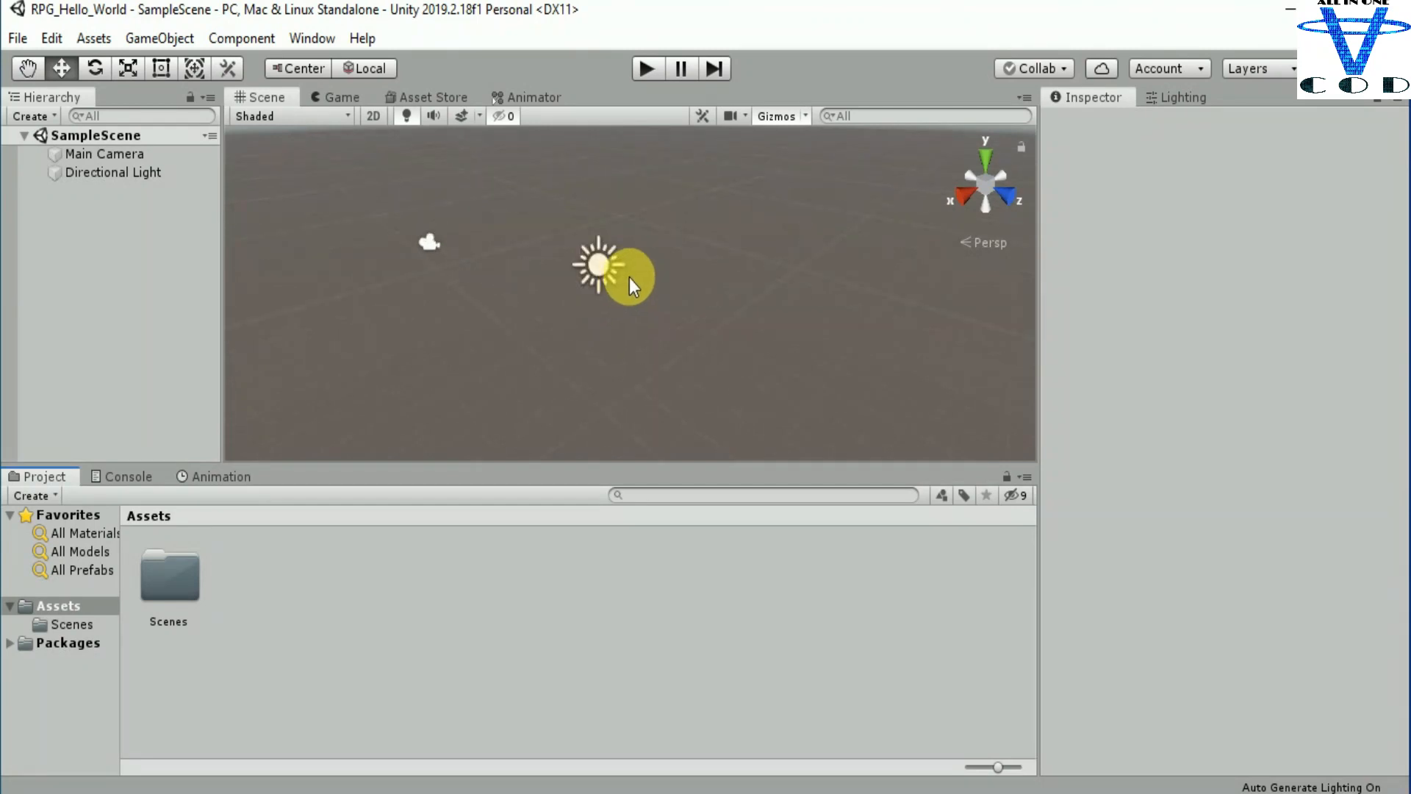
scroll(634, 275, up, 2)
scroll(634, 275, down, 3)
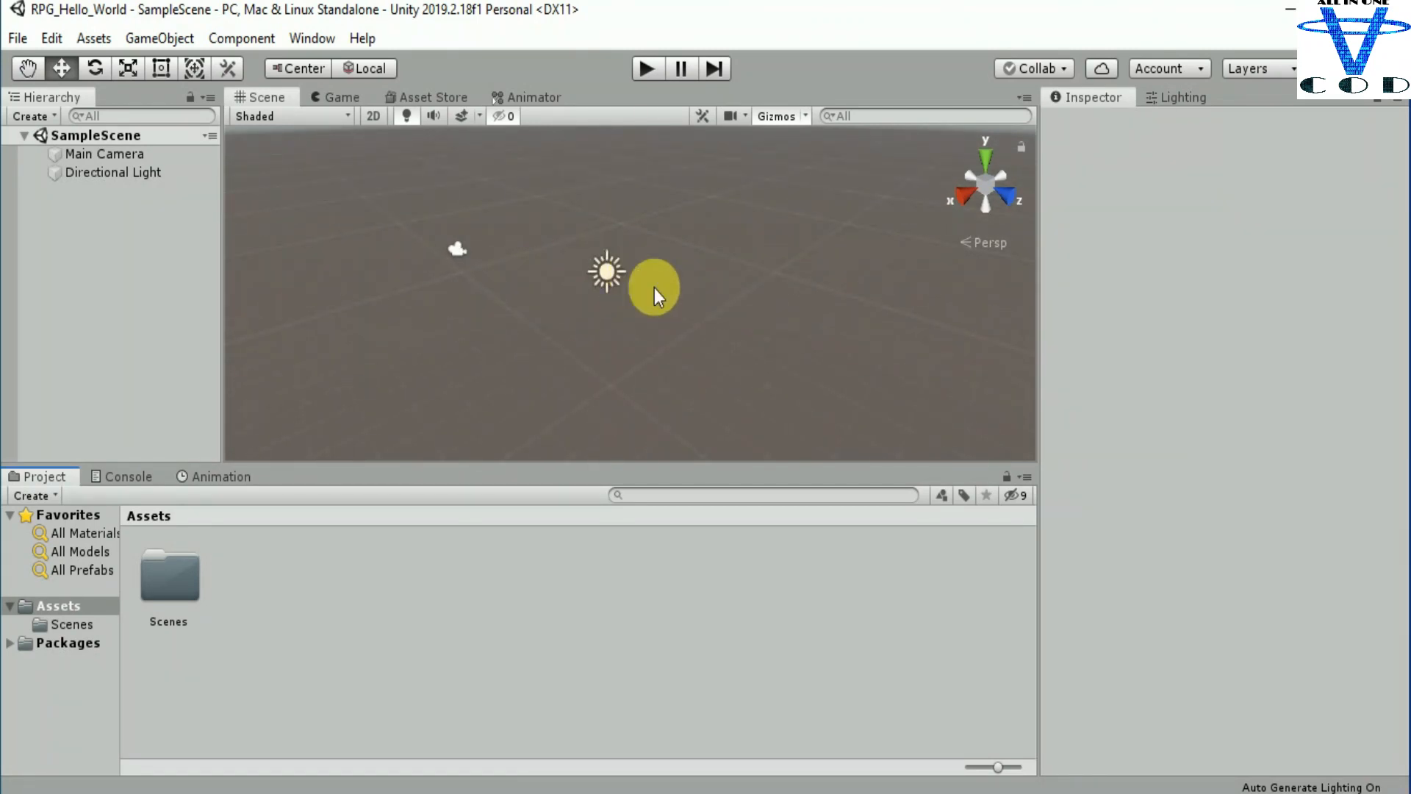
middle_drag(654, 288, 453, 289)
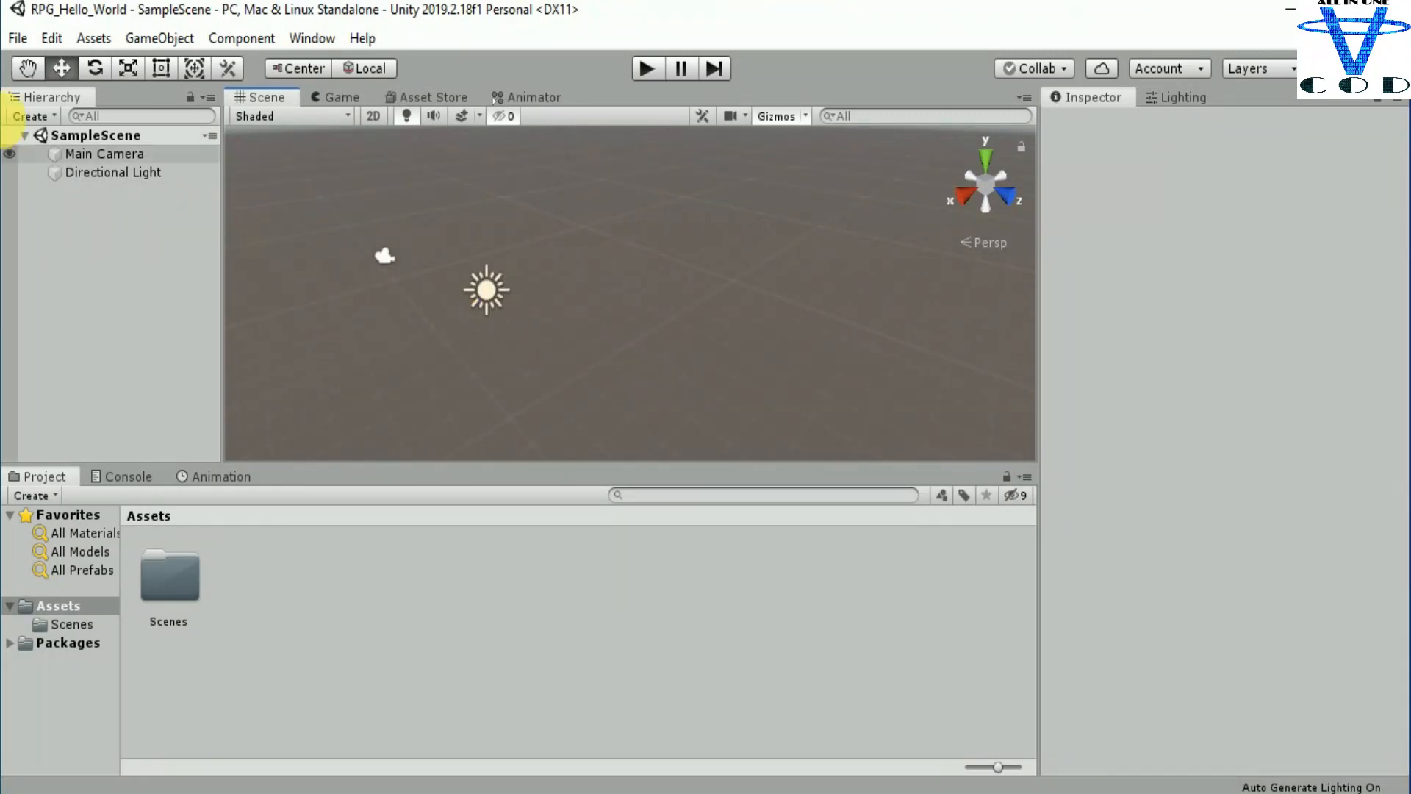
click(127, 157)
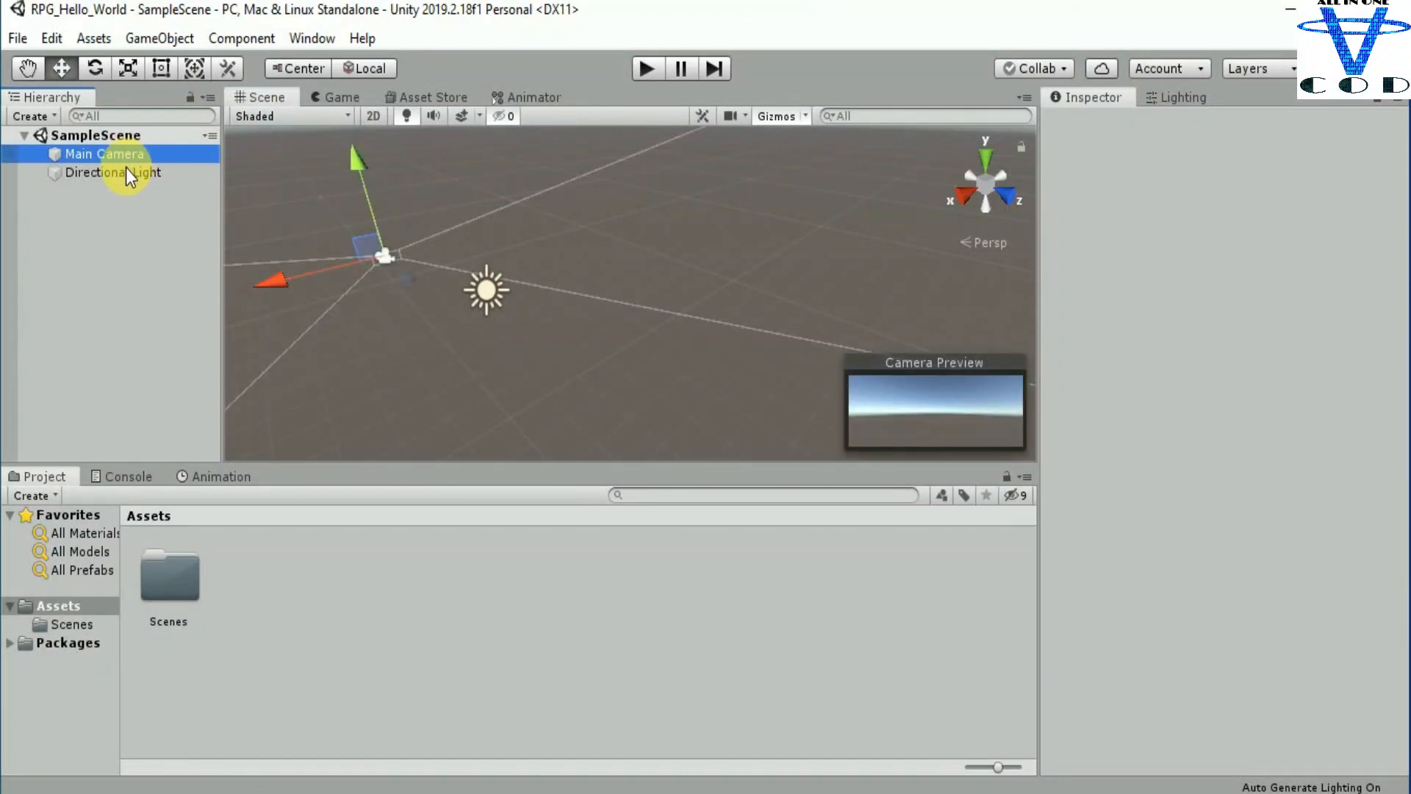
click(125, 171)
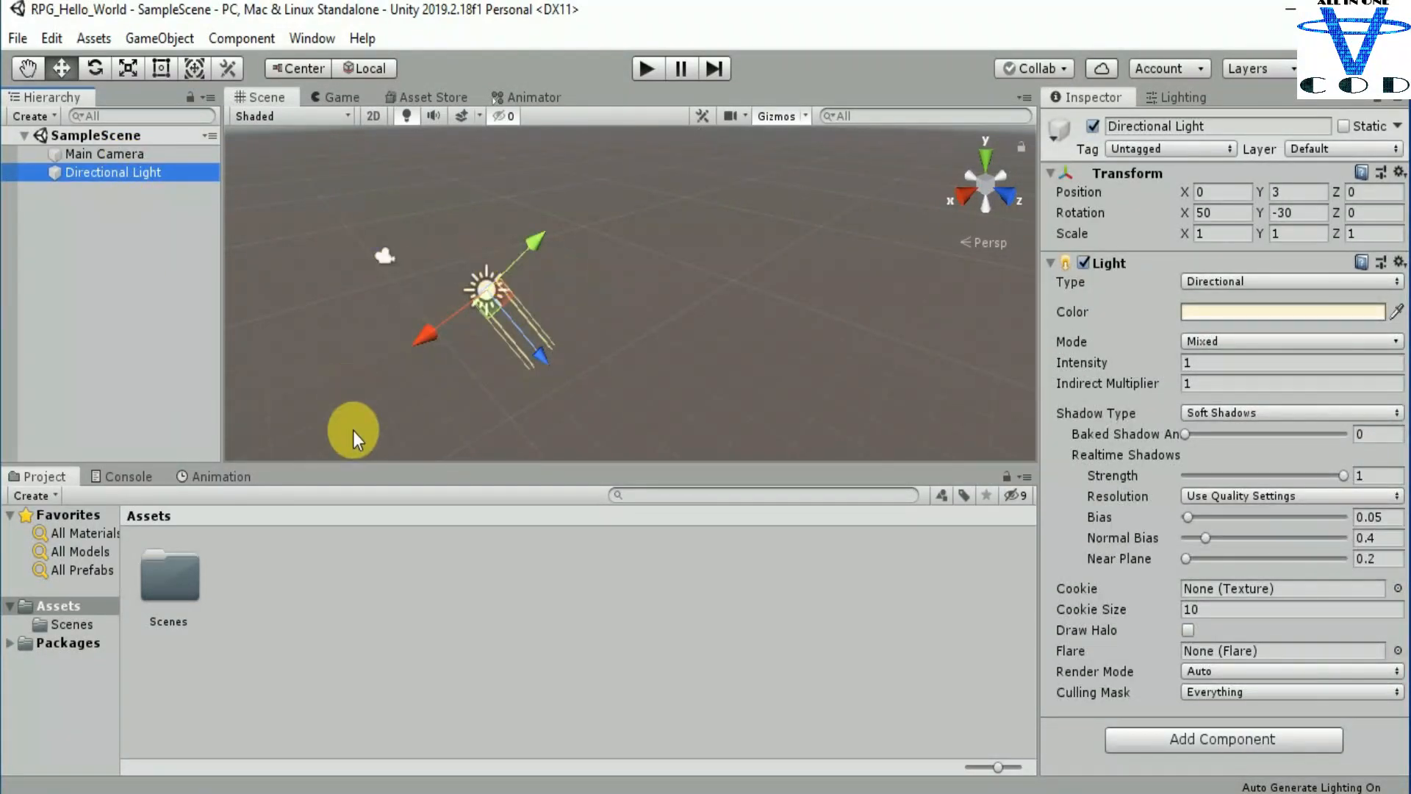
click(314, 235)
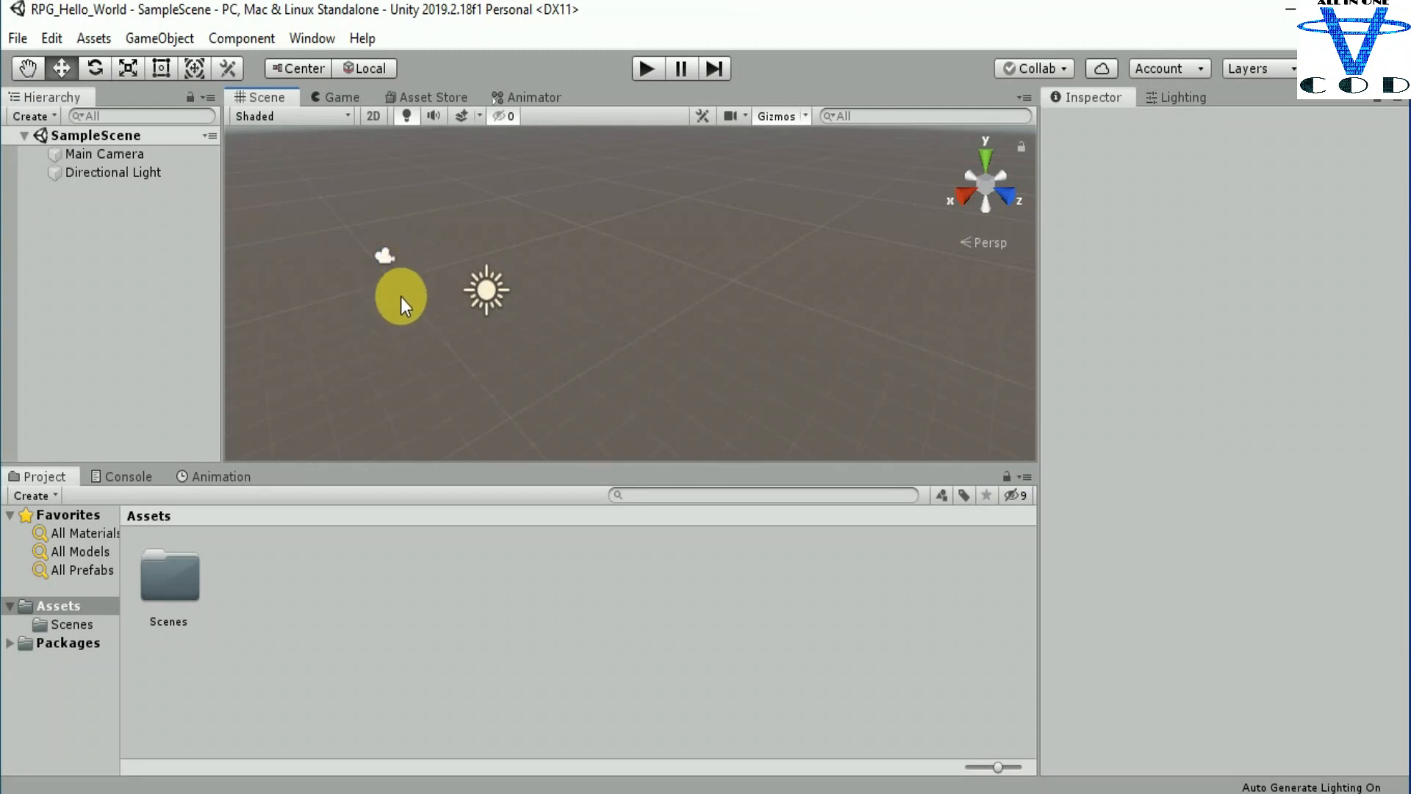
alt+drag(400, 297, 547, 341)
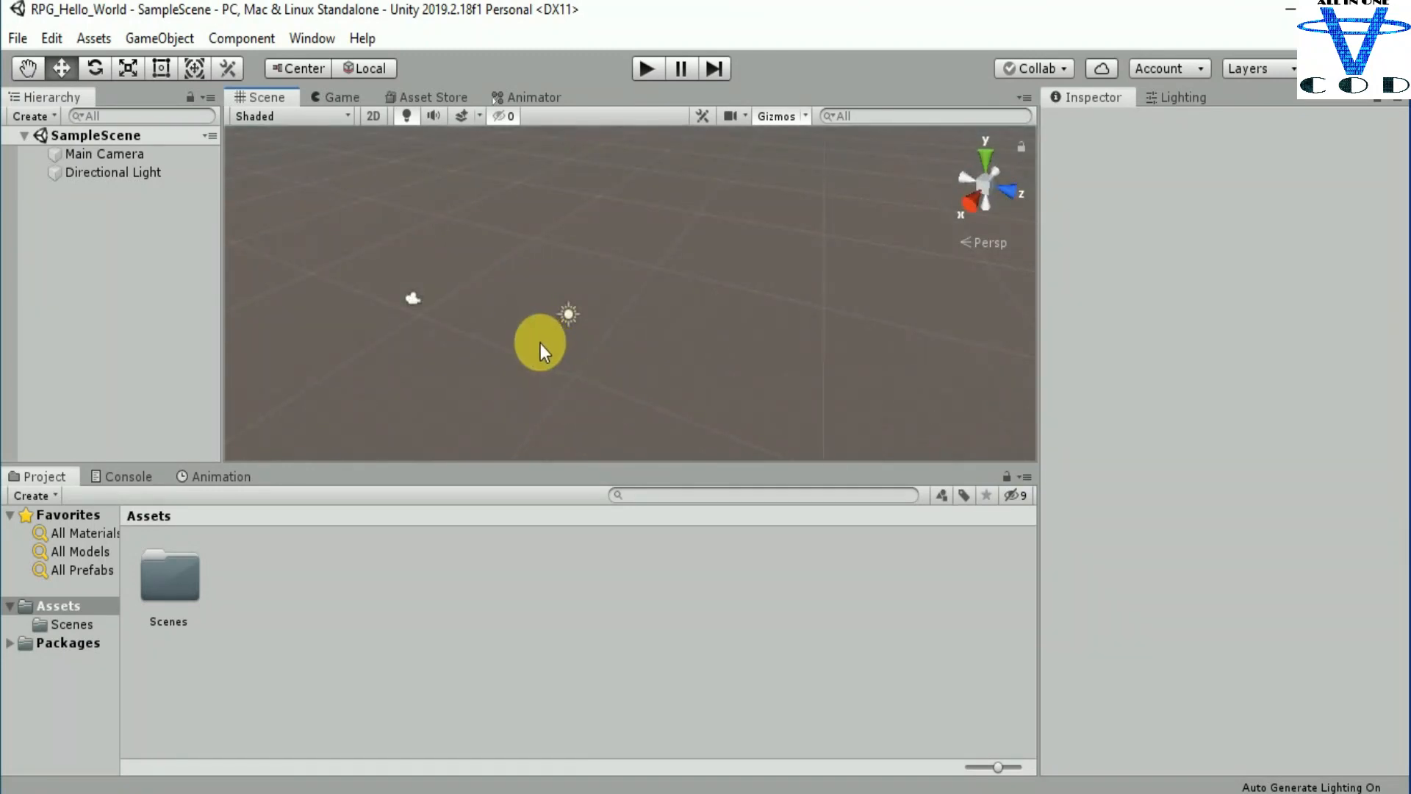
Step: Add a 3D cube to the sample scene and focus the scene view on it
click(30, 116)
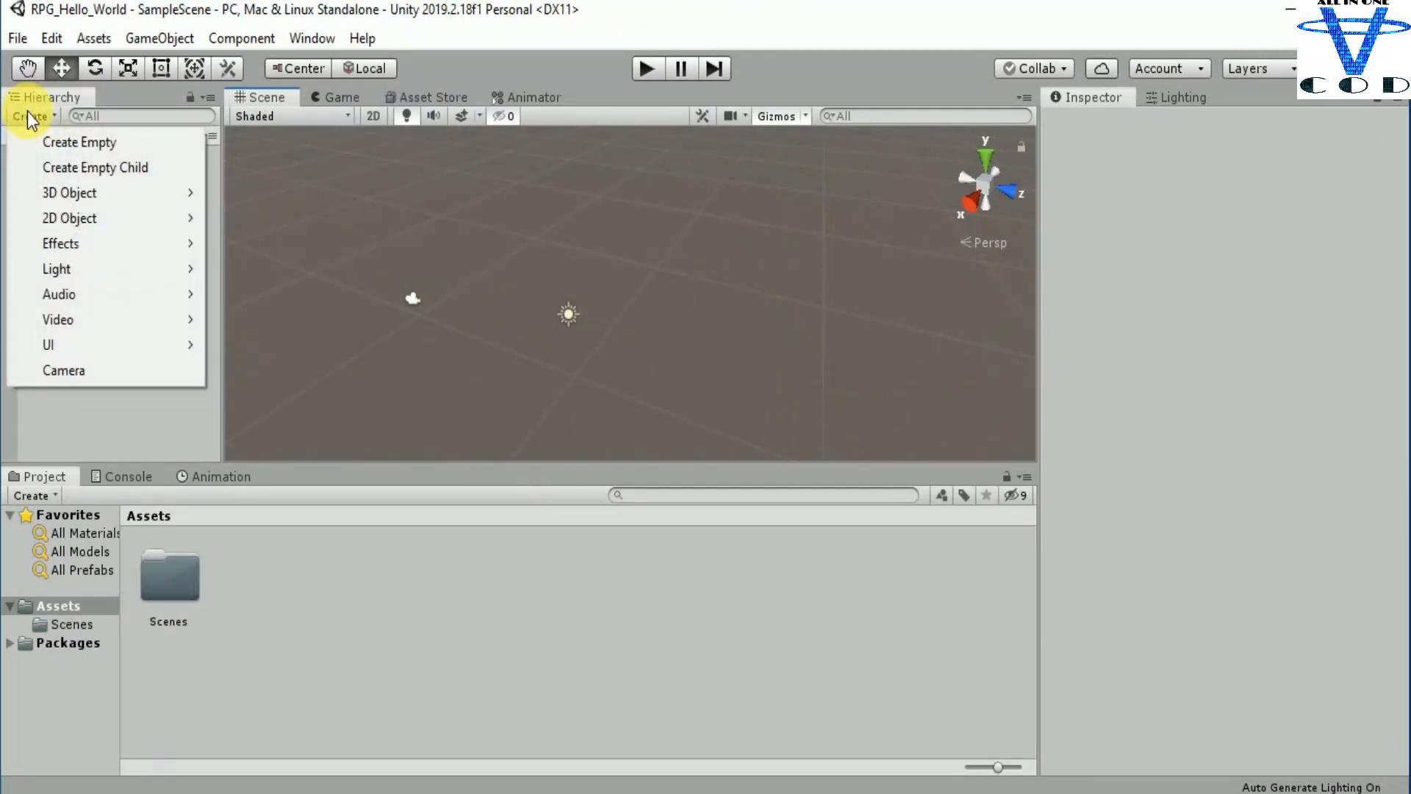
mouse_move(43, 194)
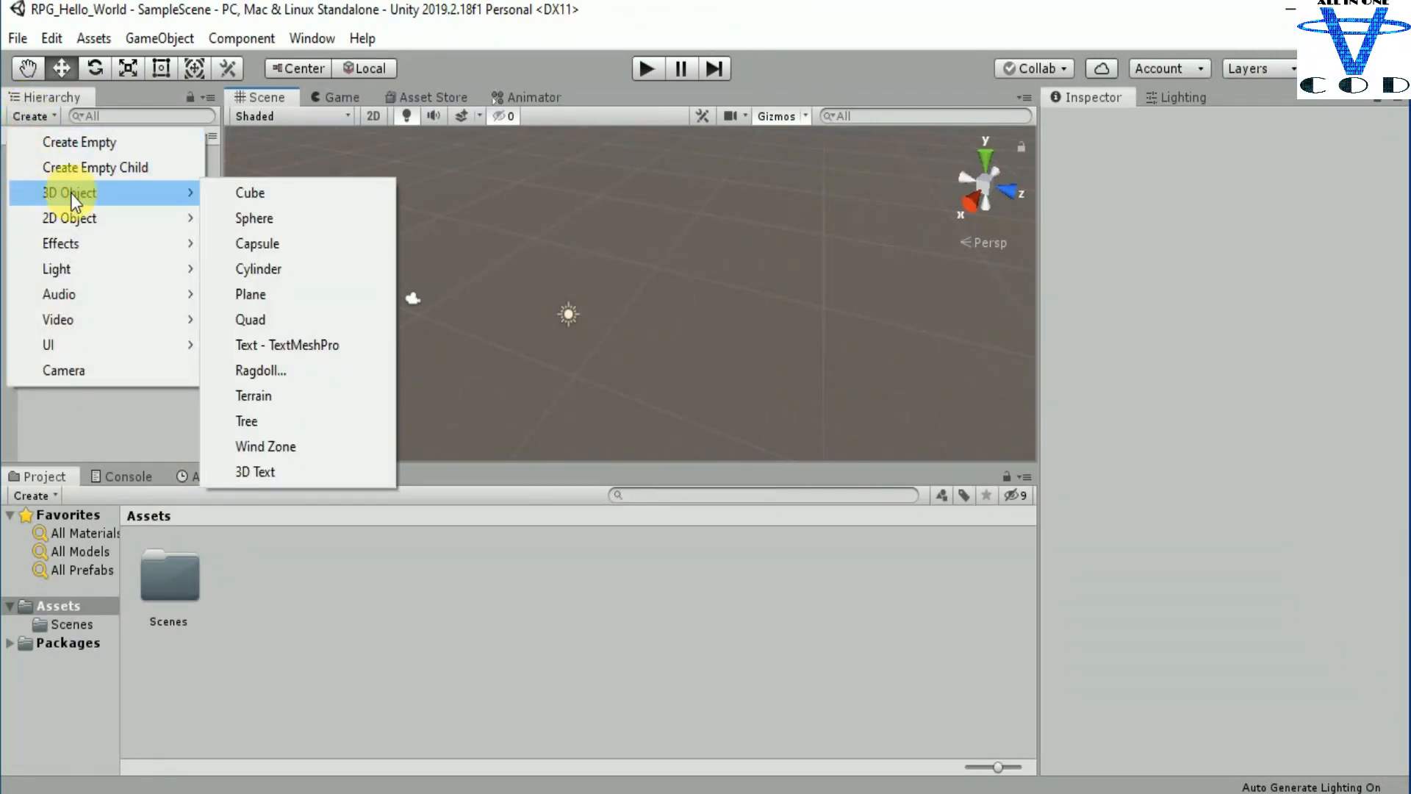
click(329, 194)
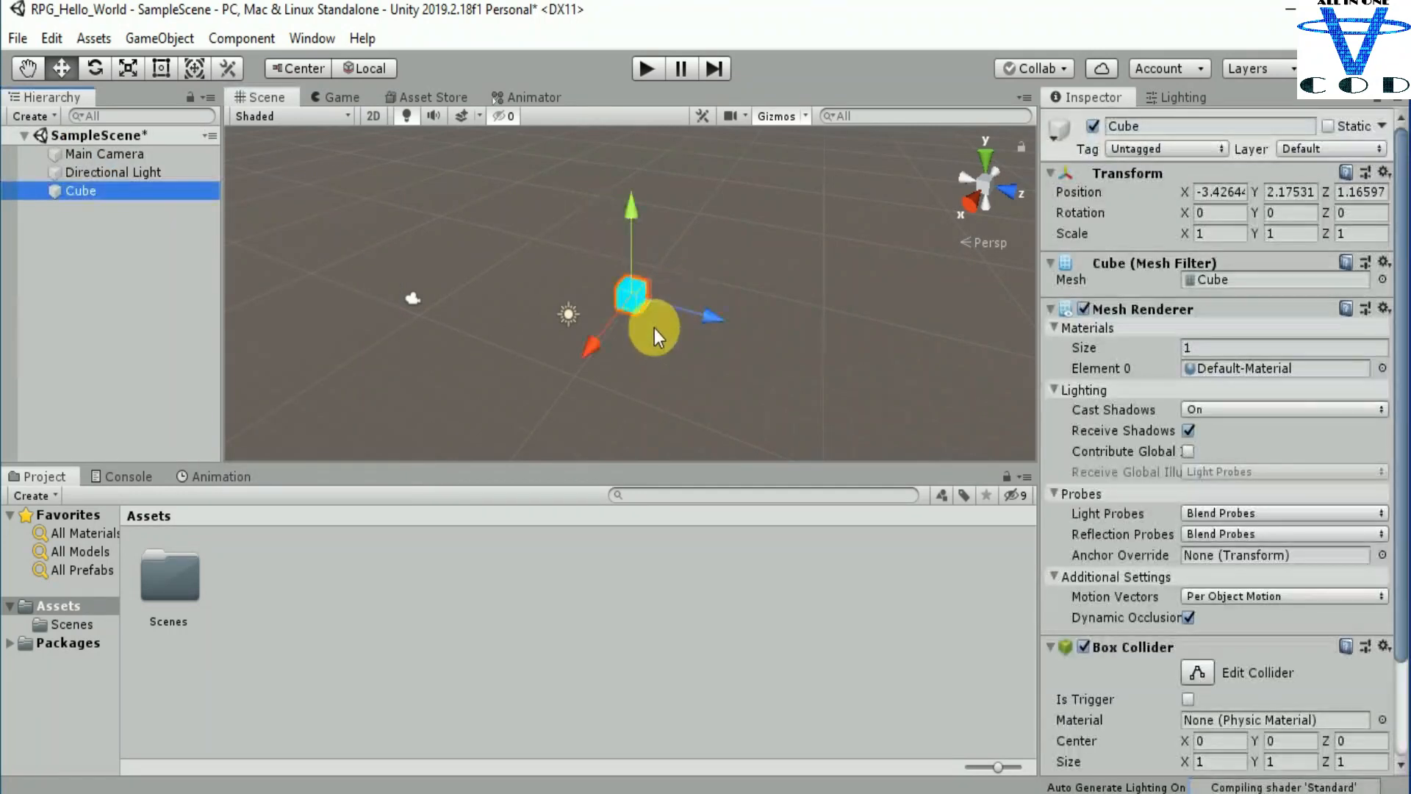
scroll(654, 328, up, 3)
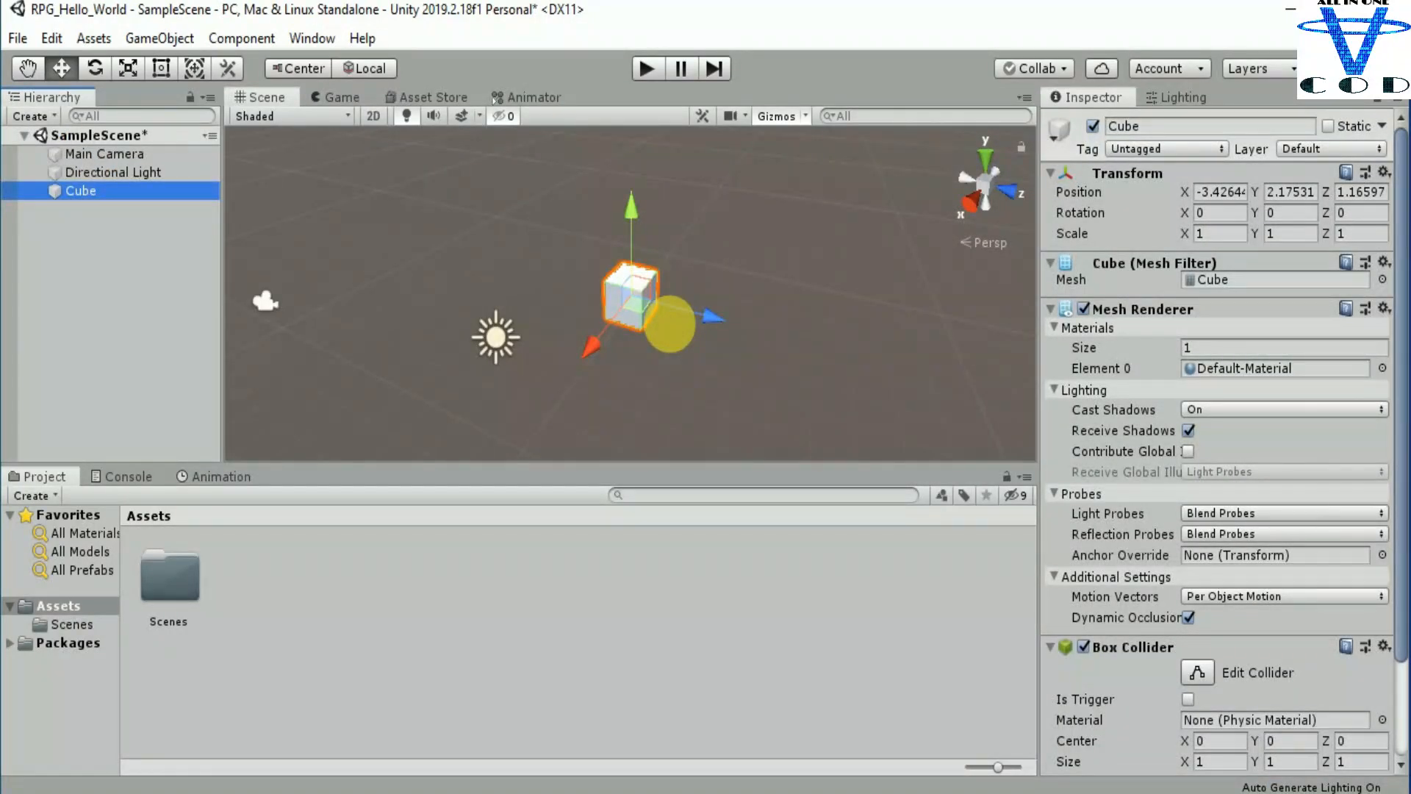
scroll(669, 324, down, 1)
key(f)
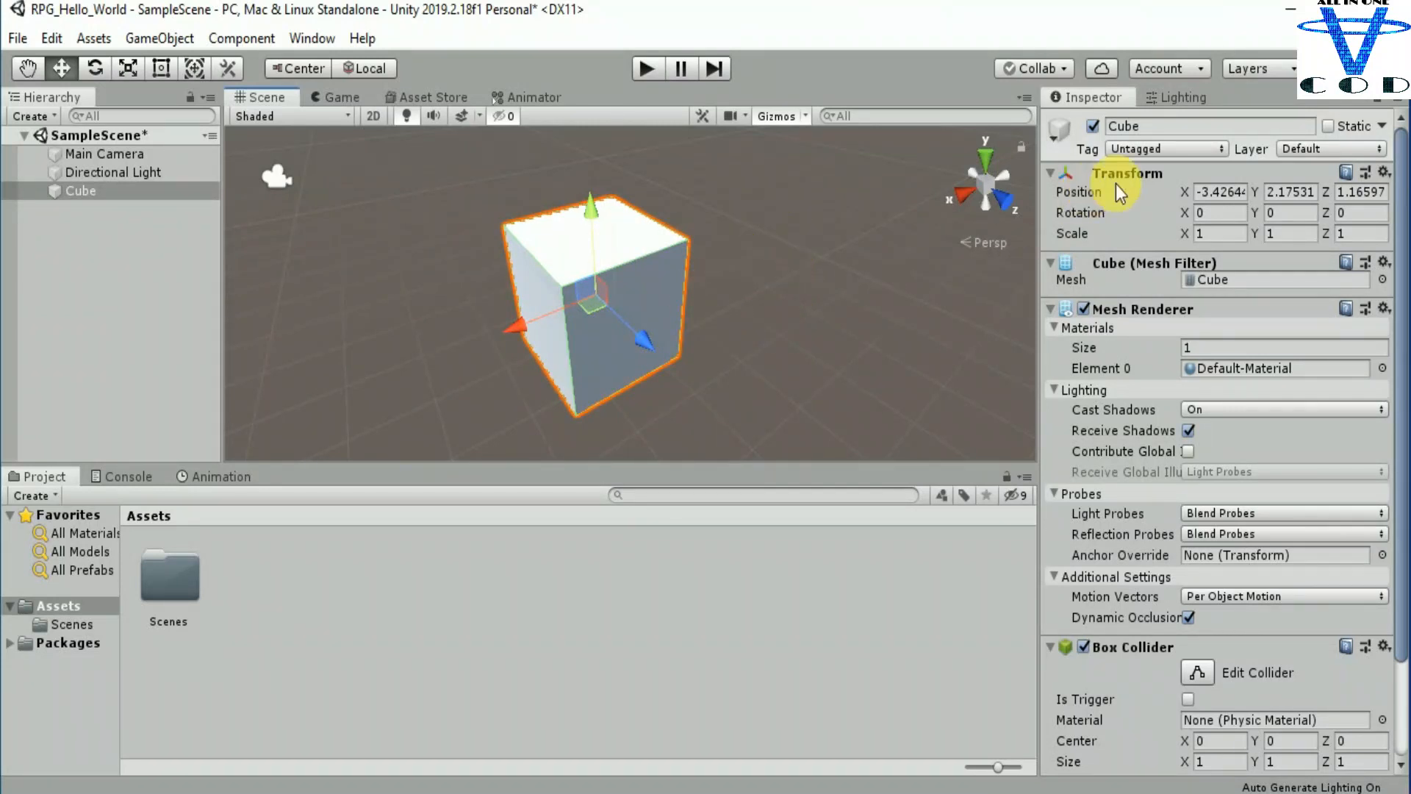
Step: Rename the cube as Player
click(1176, 126)
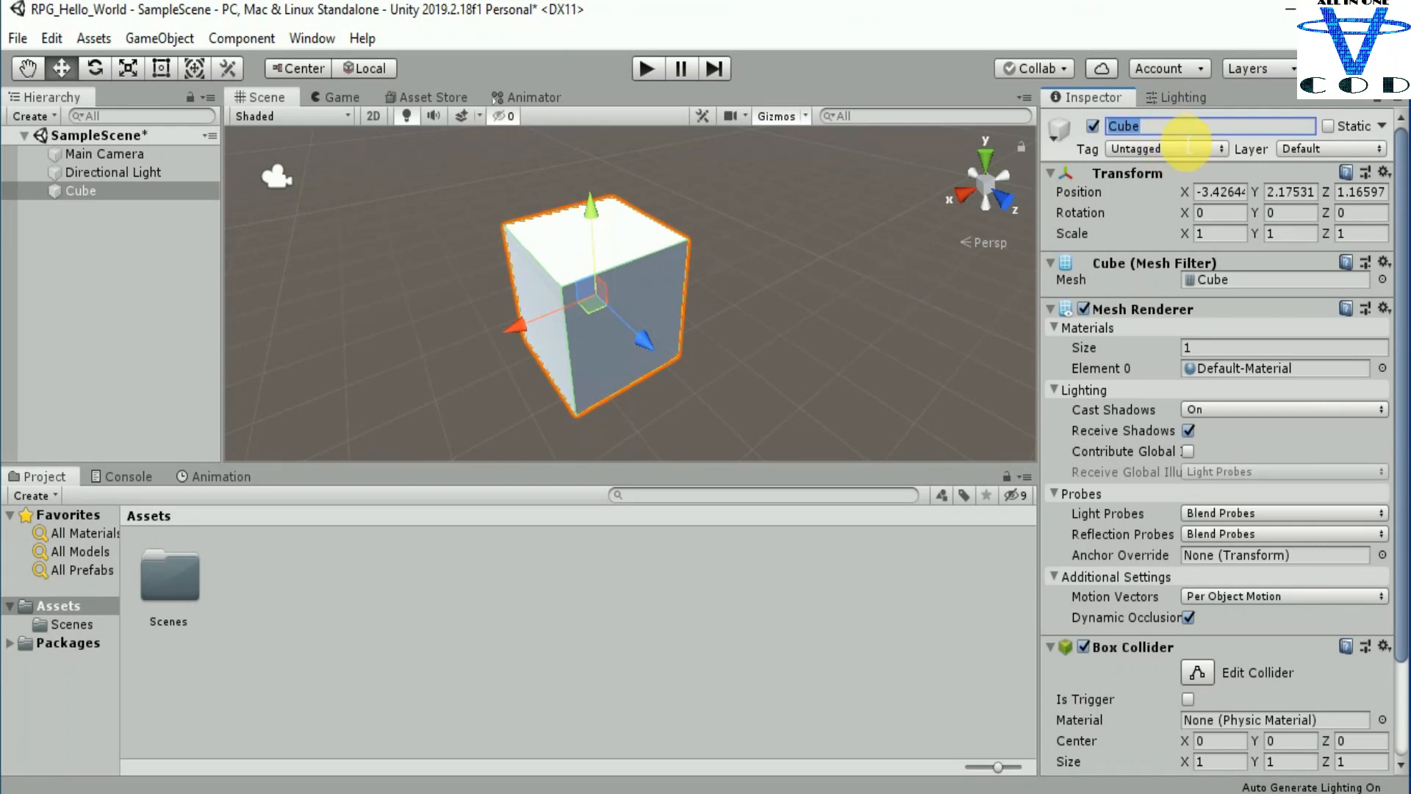
text(Player)
key(Return)
Step: Place the Player cube at X 0, Y 0 and about Z -6.21, and focus the view on it
scroll(604, 275, down, 3)
right_drag(712, 284, 661, 286)
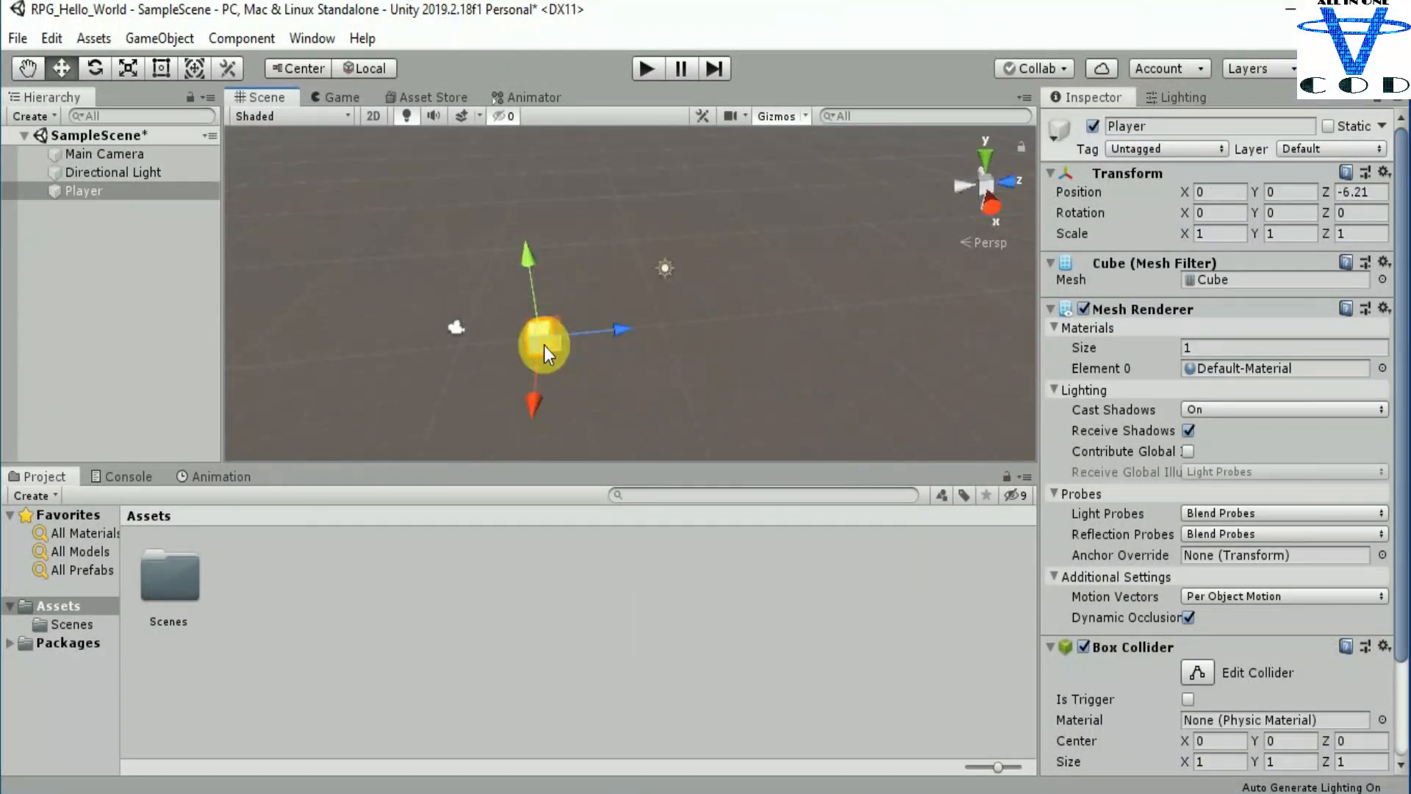
key(f)
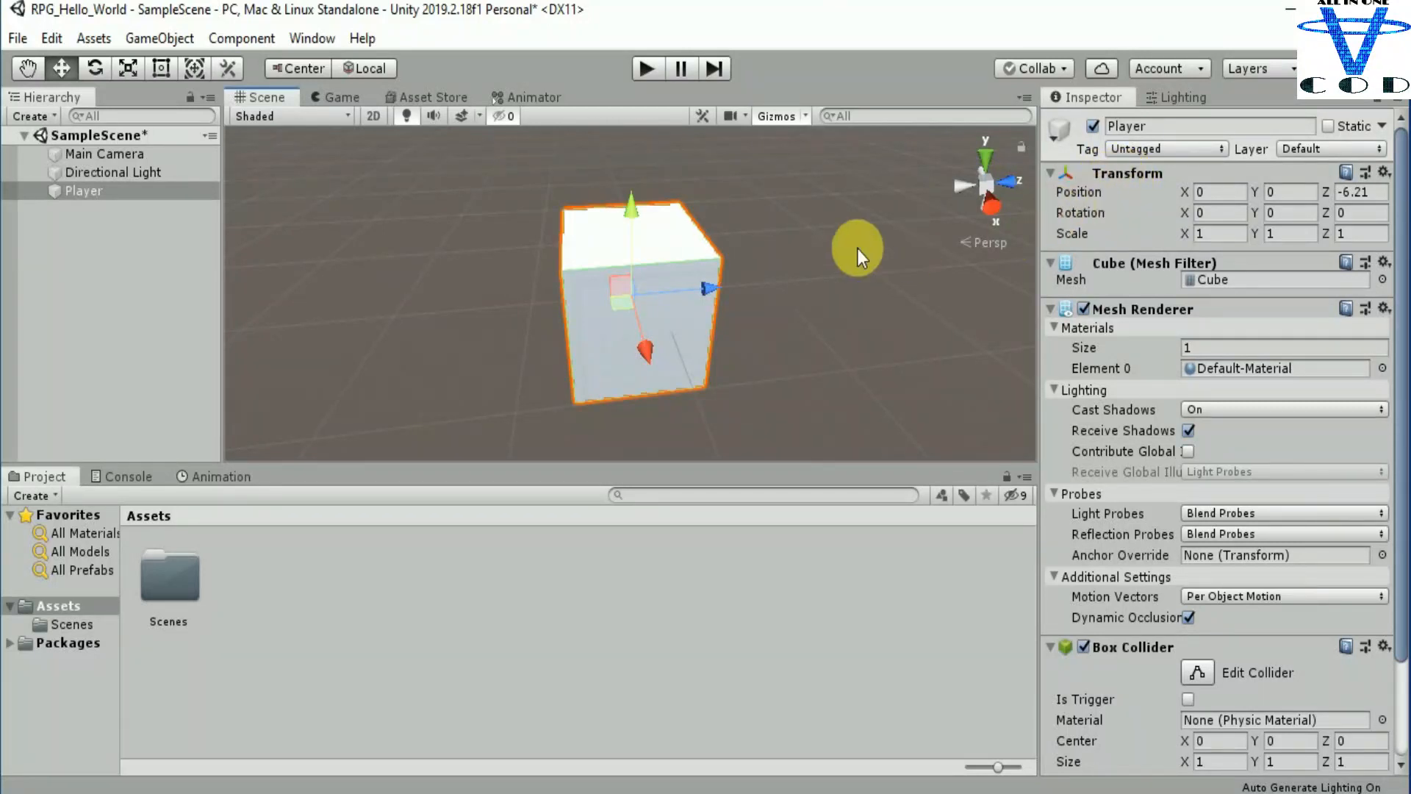
scroll(670, 310, down, 3)
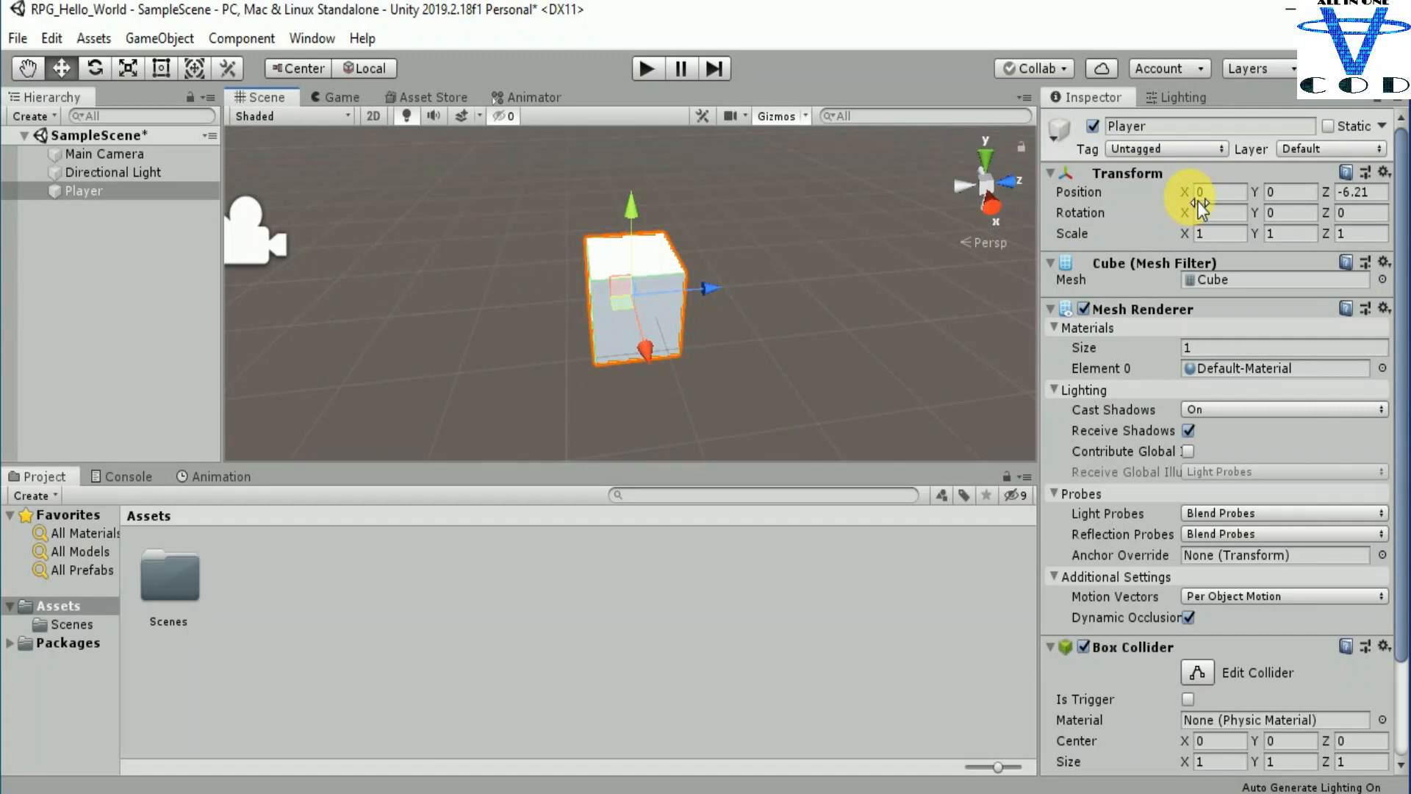
Step: Move the Player cube along its three axes to about X 0.04, Y 0.1 and Z -5
mouse_move(1198, 202)
mouse_down()
mouse_move(1110, 202)
mouse_move(1208, 203)
mouse_move(1122, 196)
mouse_move(1175, 204)
mouse_up()
drag(1259, 197, 1298, 189)
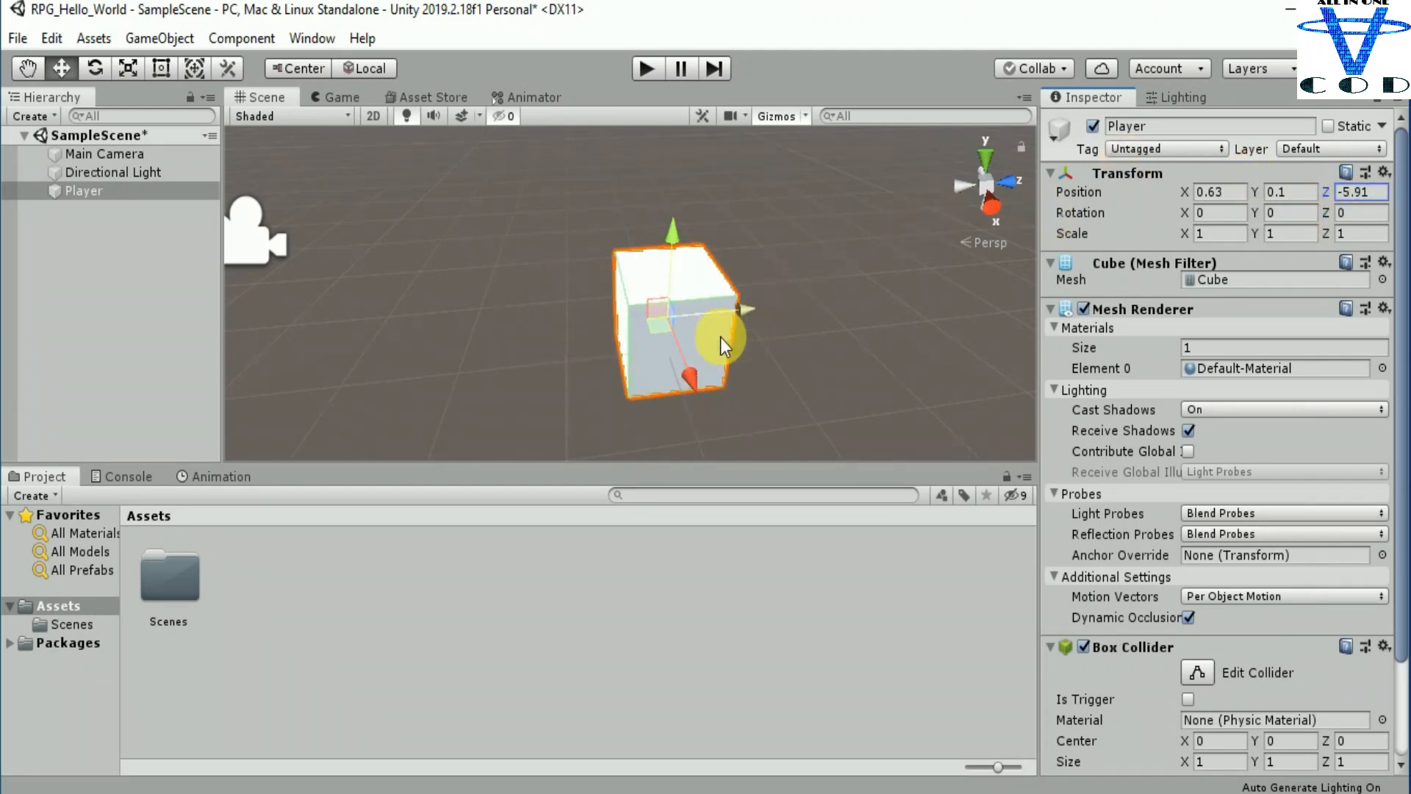
drag(685, 377, 672, 347)
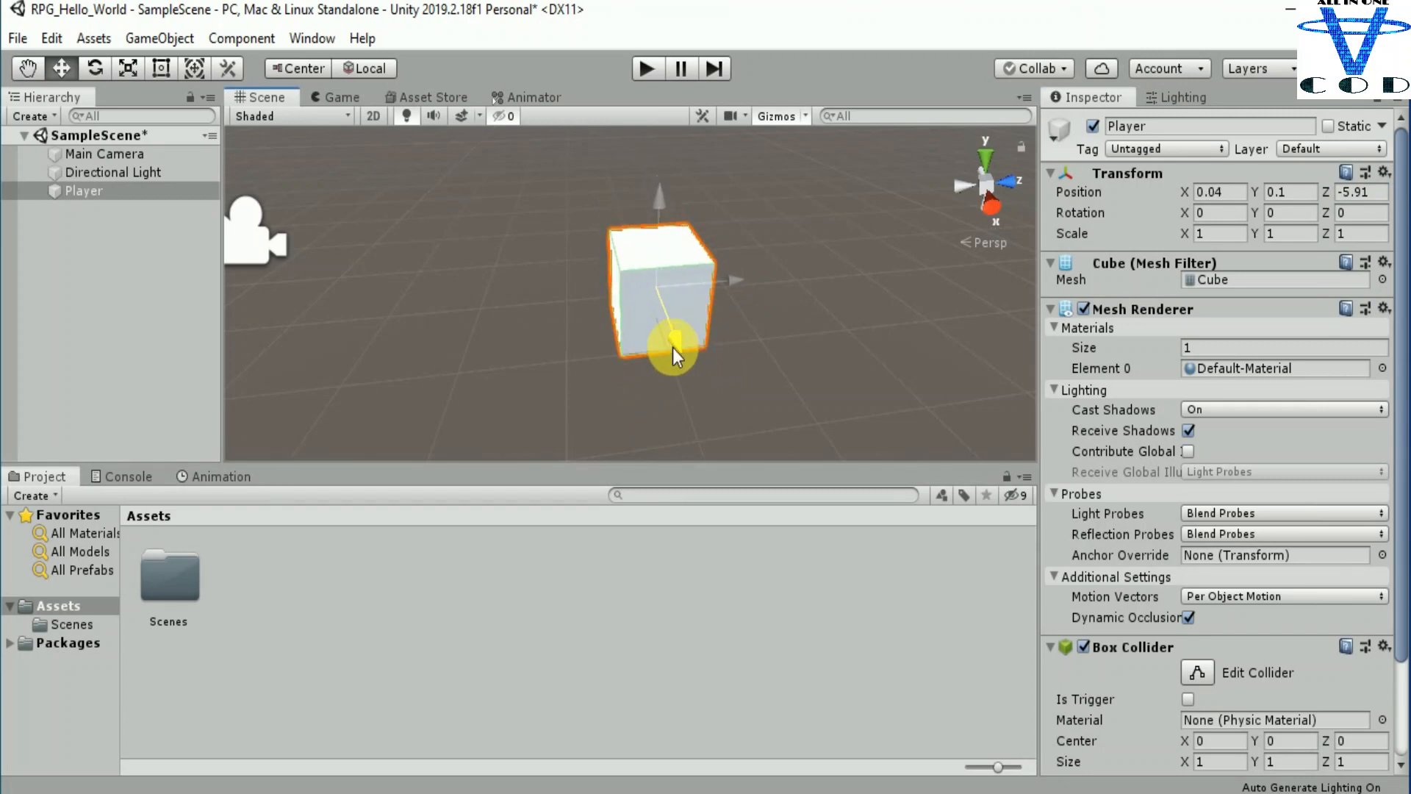
drag(712, 289, 785, 288)
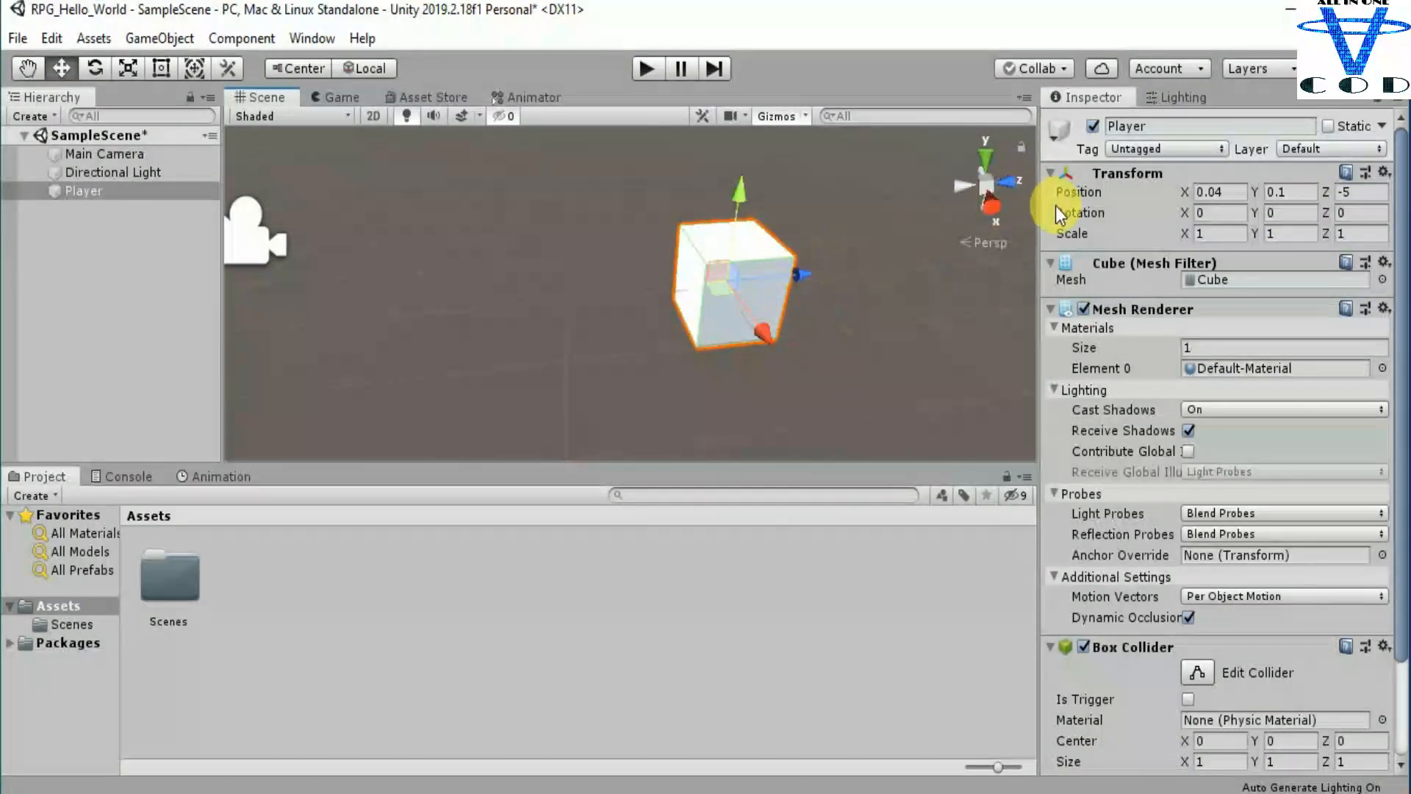
Step: Reset the Player cube's transform and move the cube along Z to about -6.15
right_click(1116, 173)
click(1136, 179)
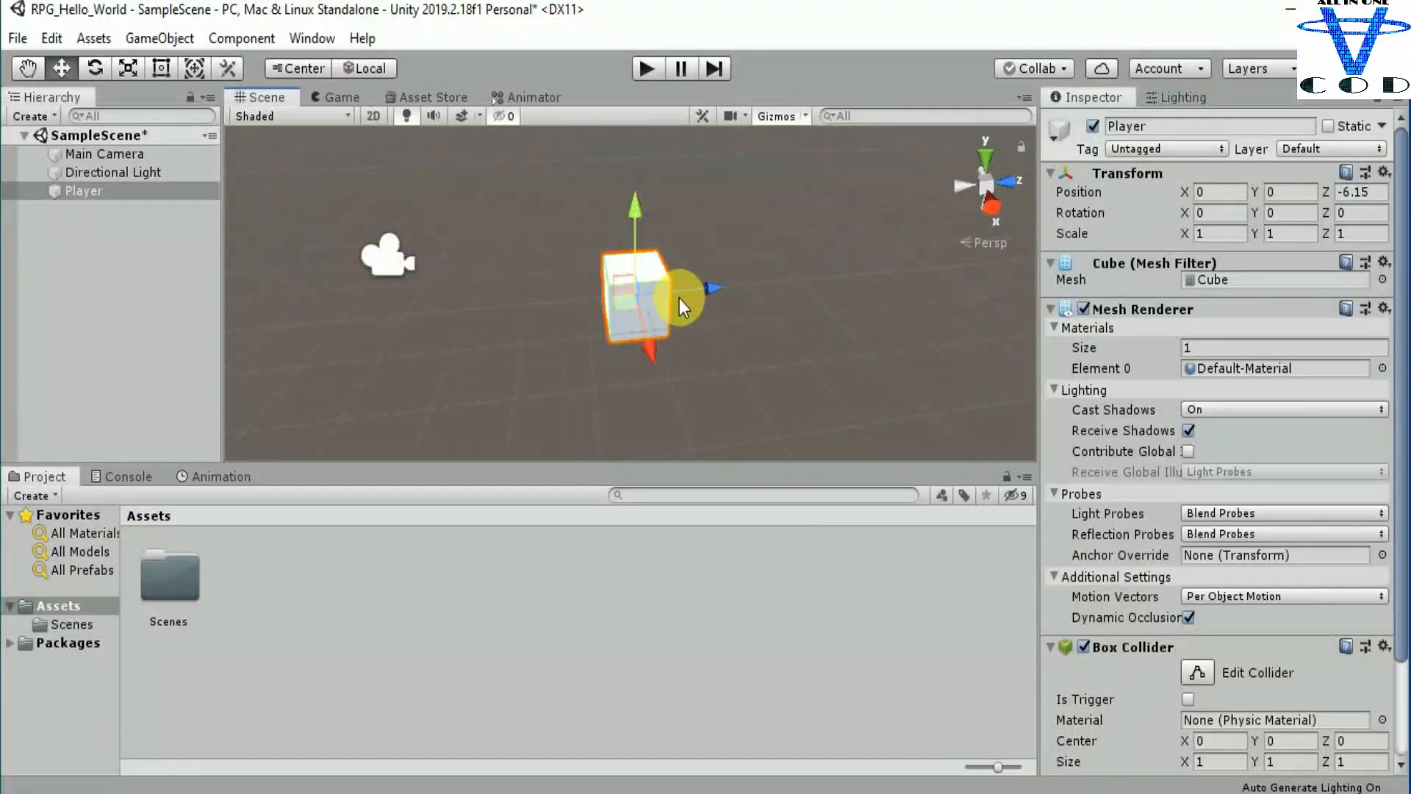
scroll(679, 298, up, 3)
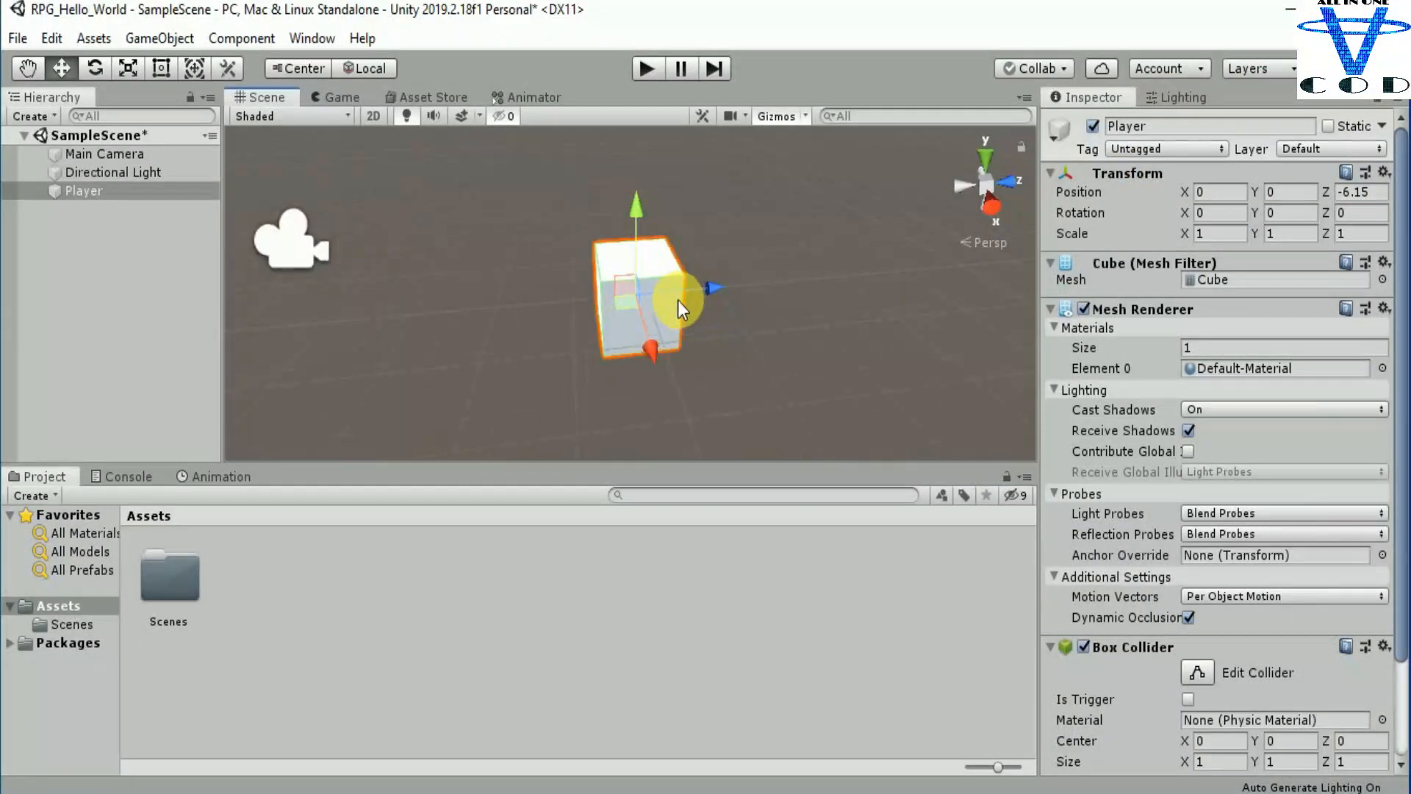
scroll(654, 301, up, 2)
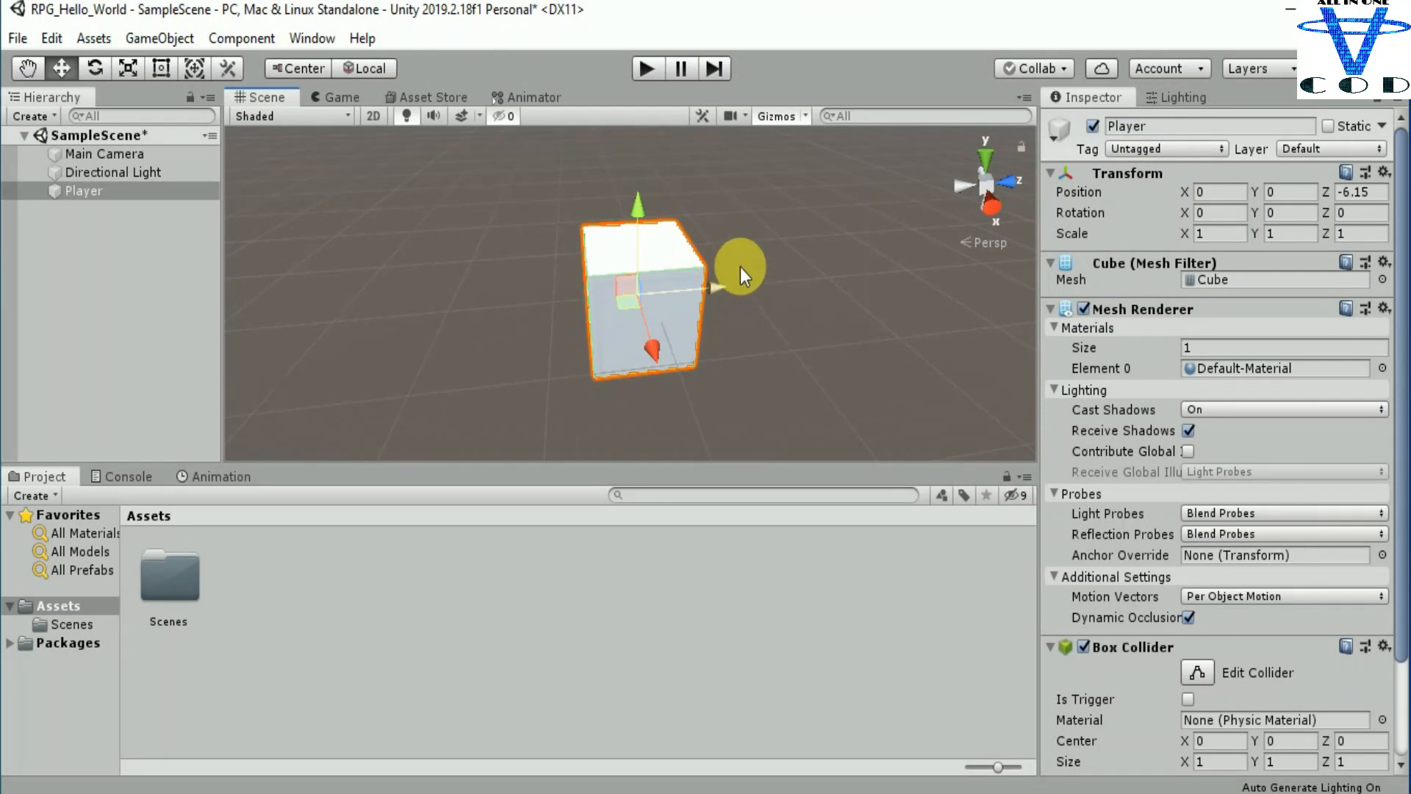
Step: Rotate the Player cube around all three axes to about X 23.88, Y 19.46 and Z 58.26
drag(1193, 216, 368, 249)
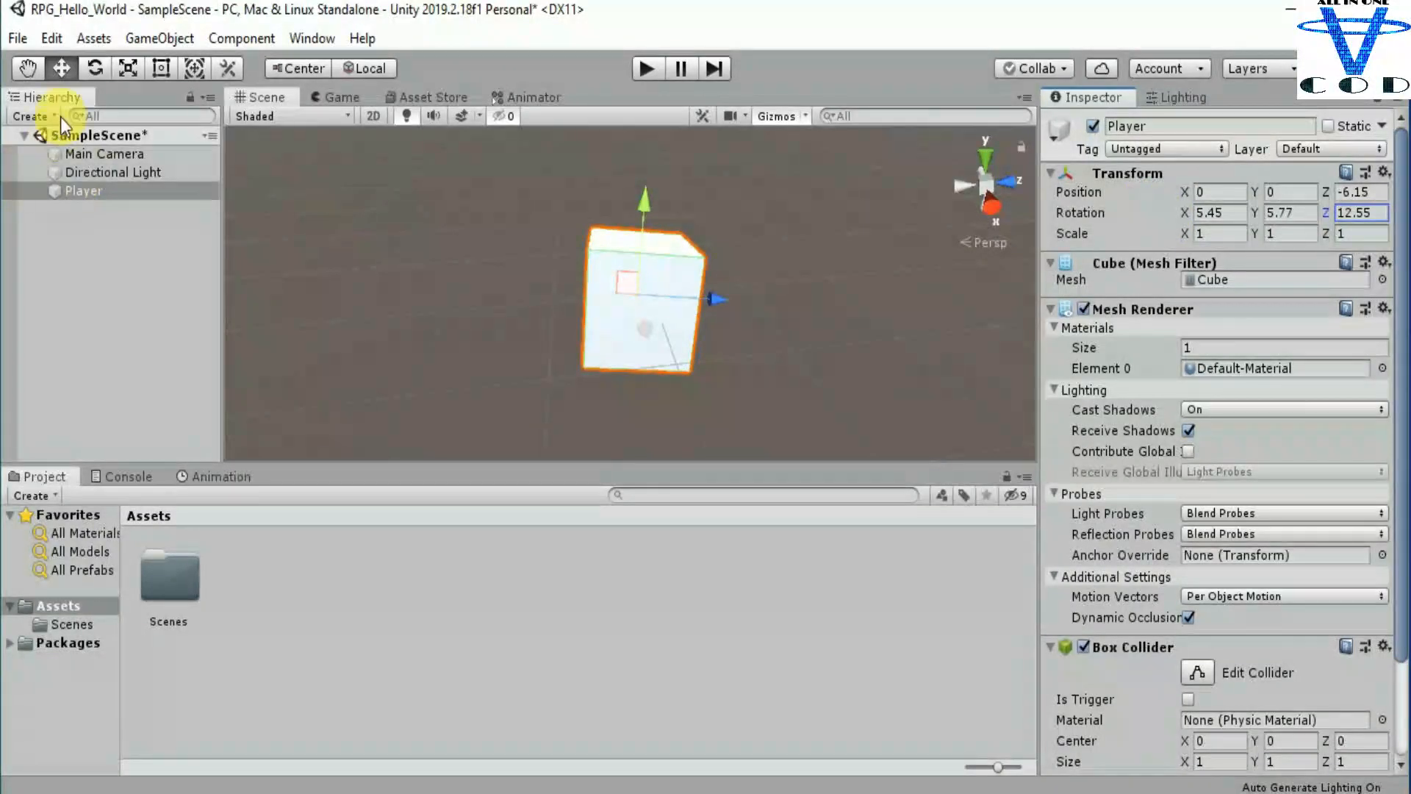
click(94, 68)
drag(710, 323, 589, 242)
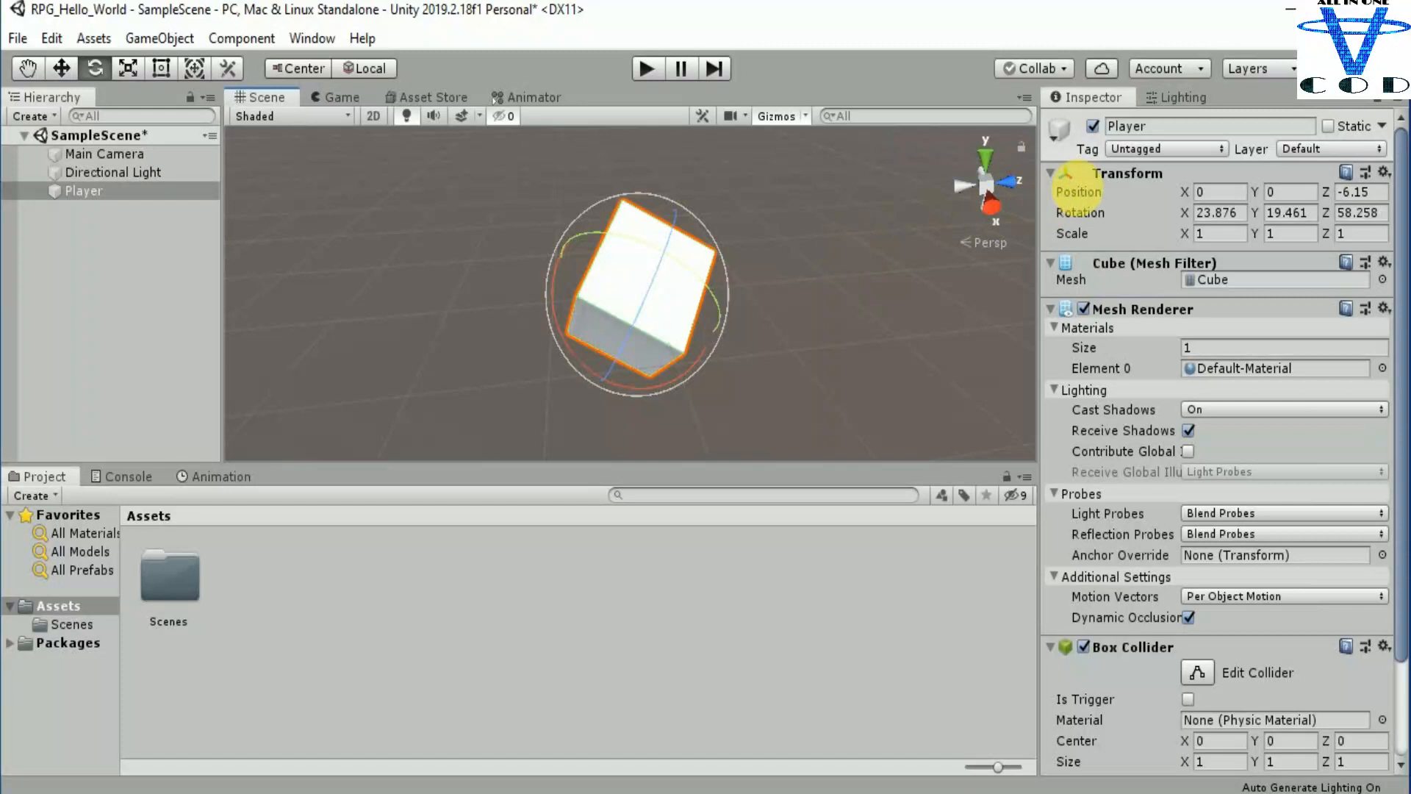
Step: Clear the Player cube's rotation by resetting its transform and move it along Z to about -7.43
right_click(1122, 177)
click(1141, 193)
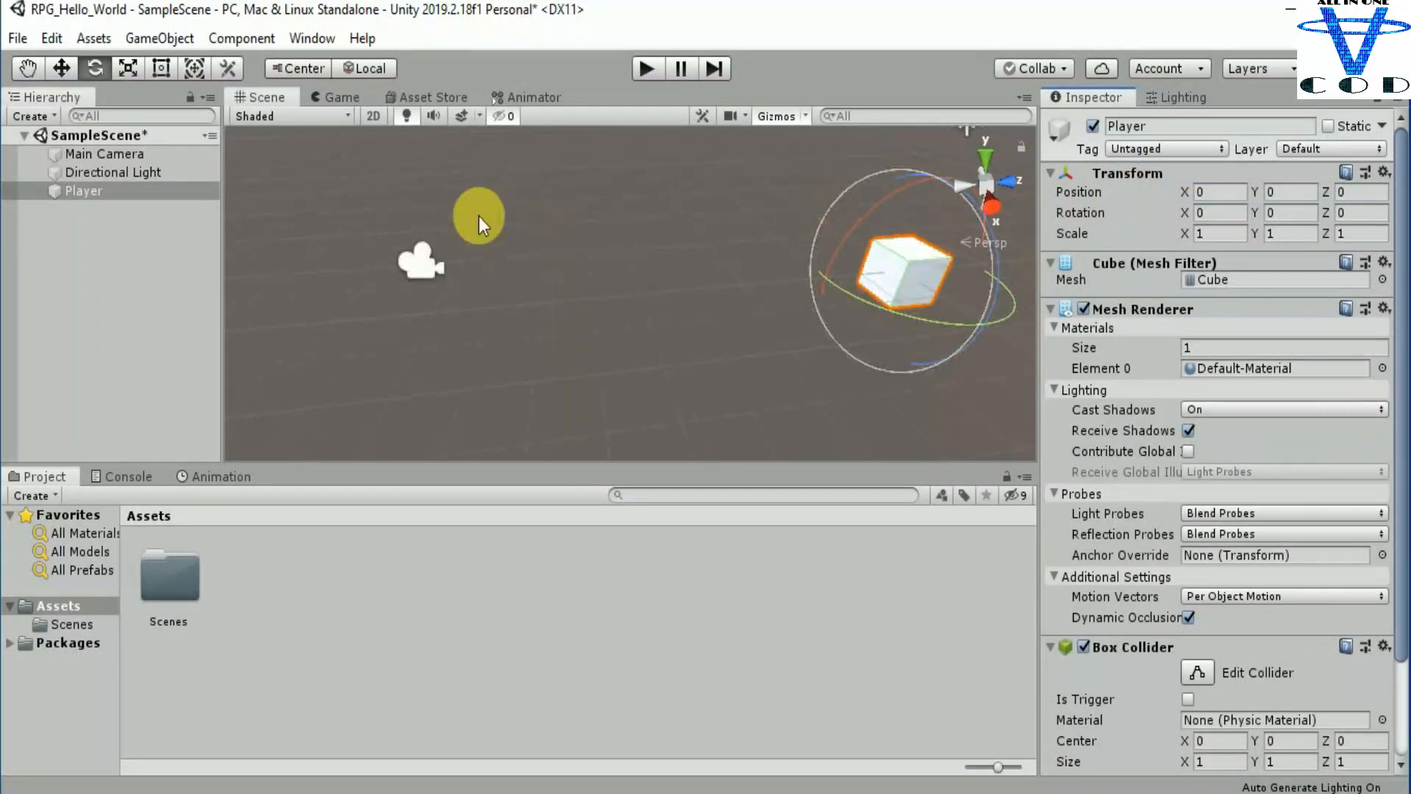
click(61, 68)
drag(963, 272, 685, 273)
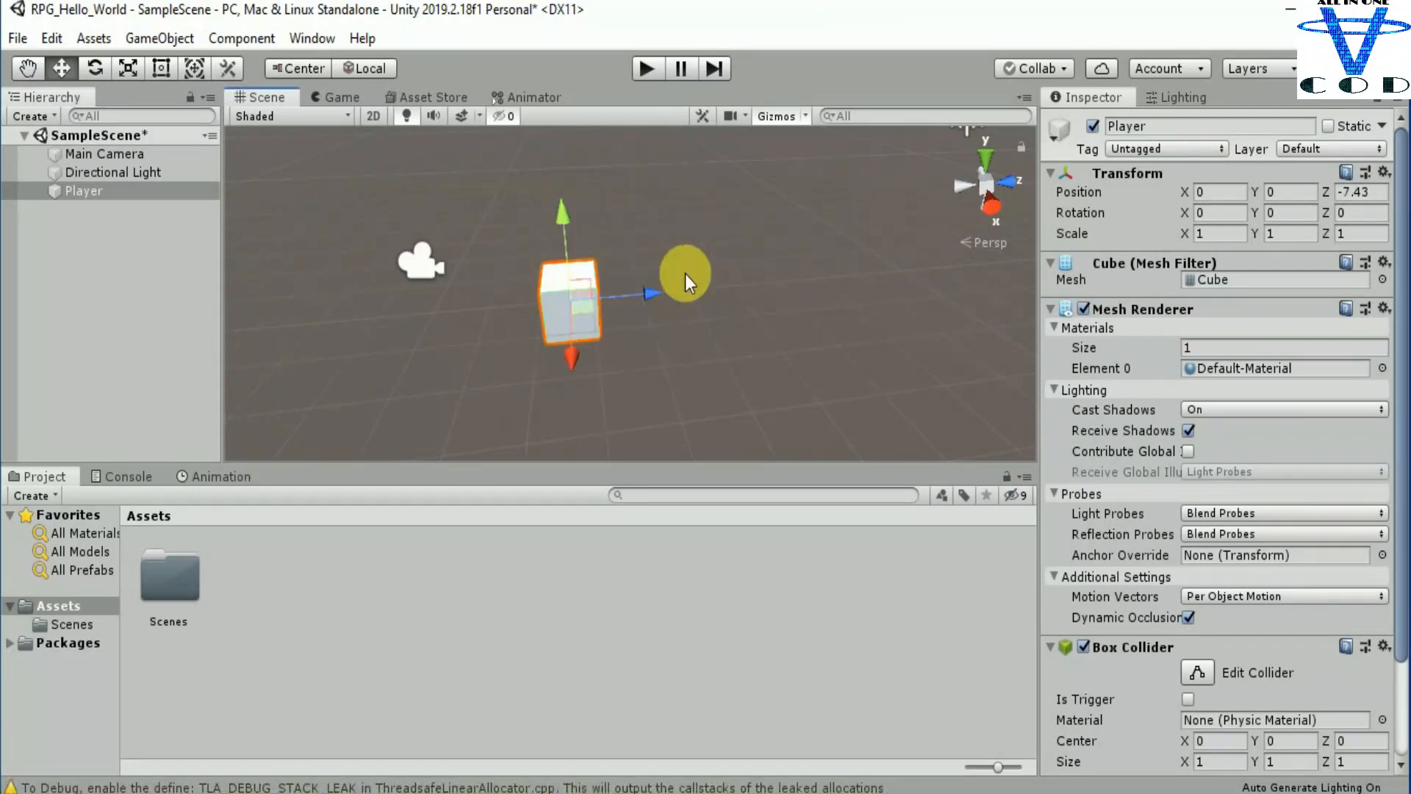
scroll(534, 299, up, 4)
middle_drag(573, 323, 632, 310)
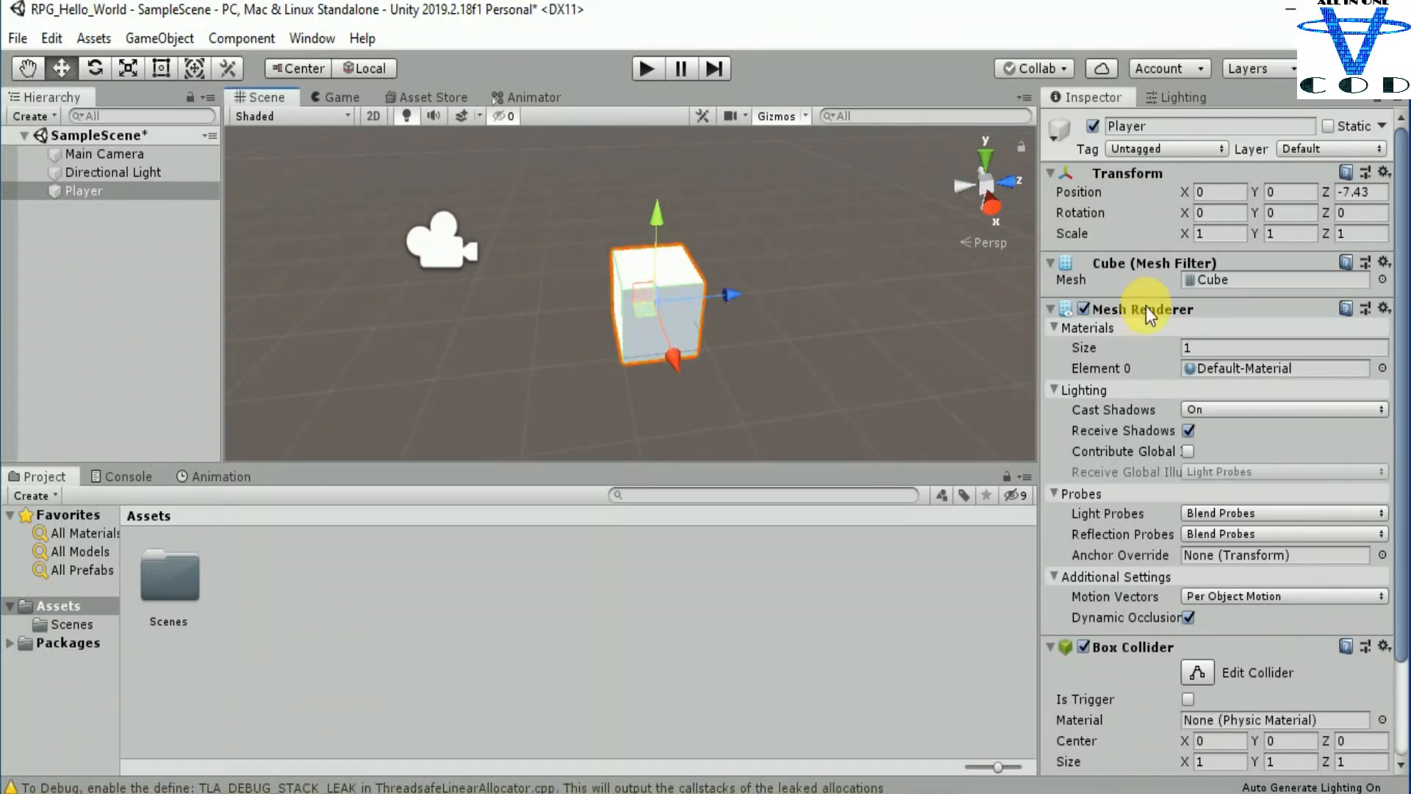
Step: Scale the Player cube to about X 7.7, Y 9.94 and Z 88.15, and focus the view on it
drag(1194, 239, 36, 228)
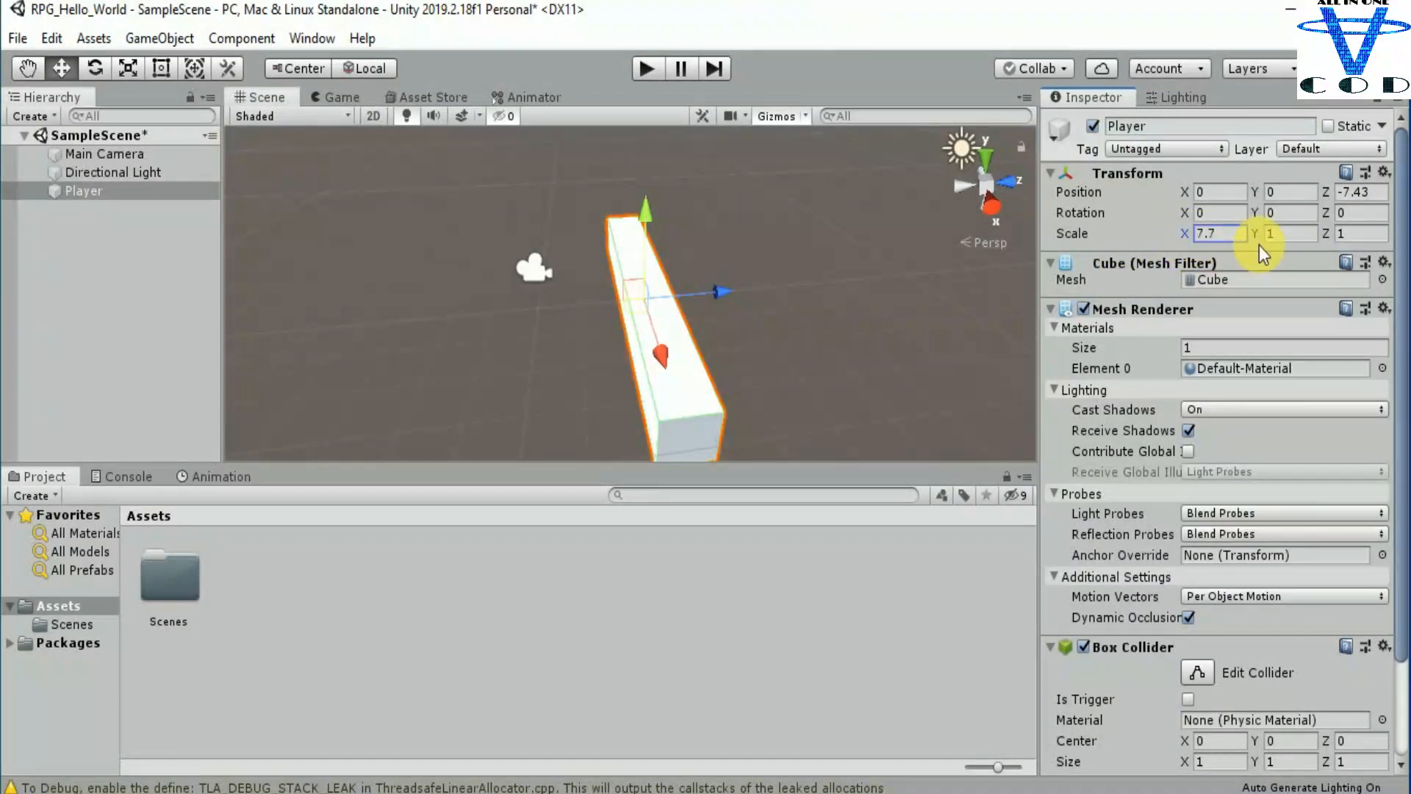
drag(1266, 235, 165, 272)
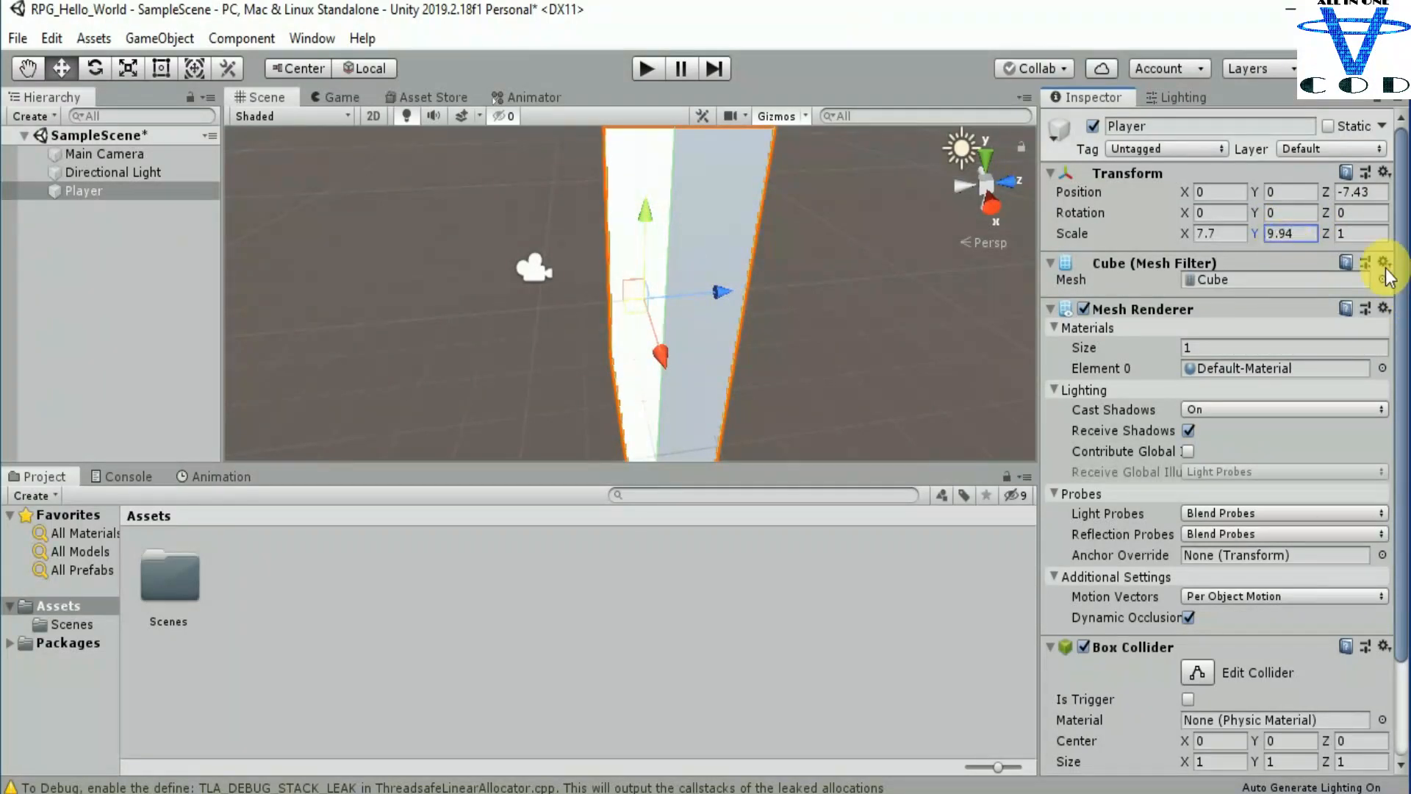
drag(1323, 234, 497, 332)
key(f)
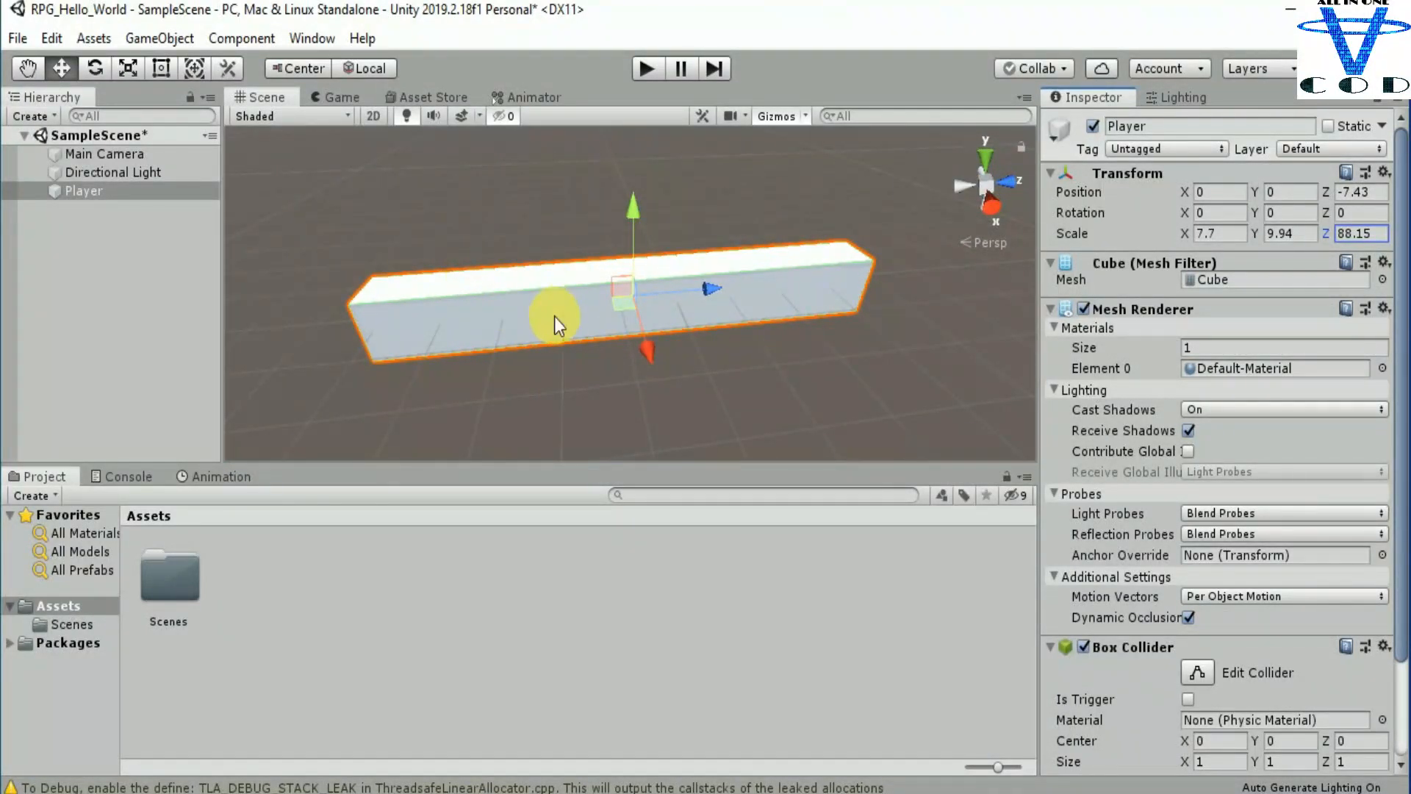
Step: Reset the stretched Player cube's transform to its defaults and focus the scene view on it
right_click(1114, 175)
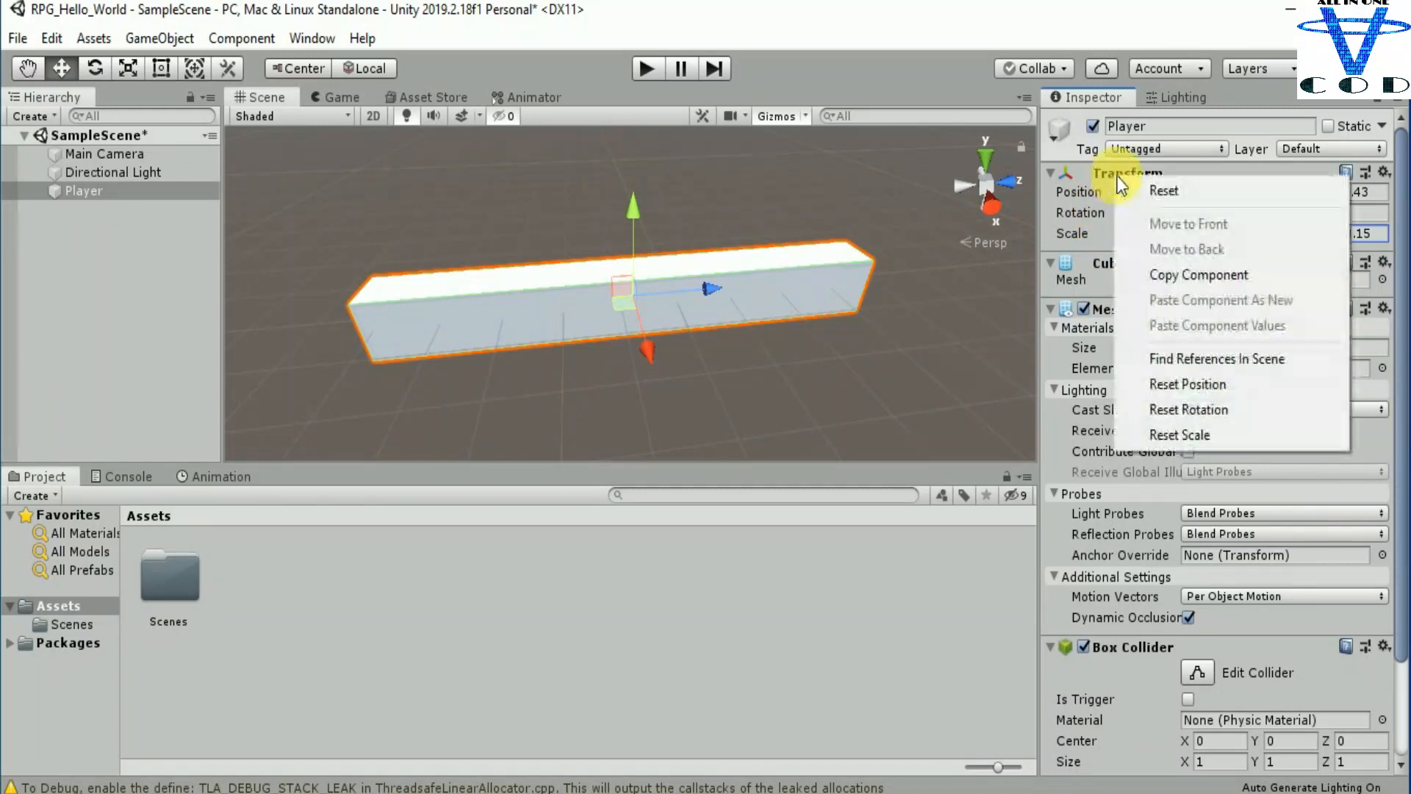
click(1128, 189)
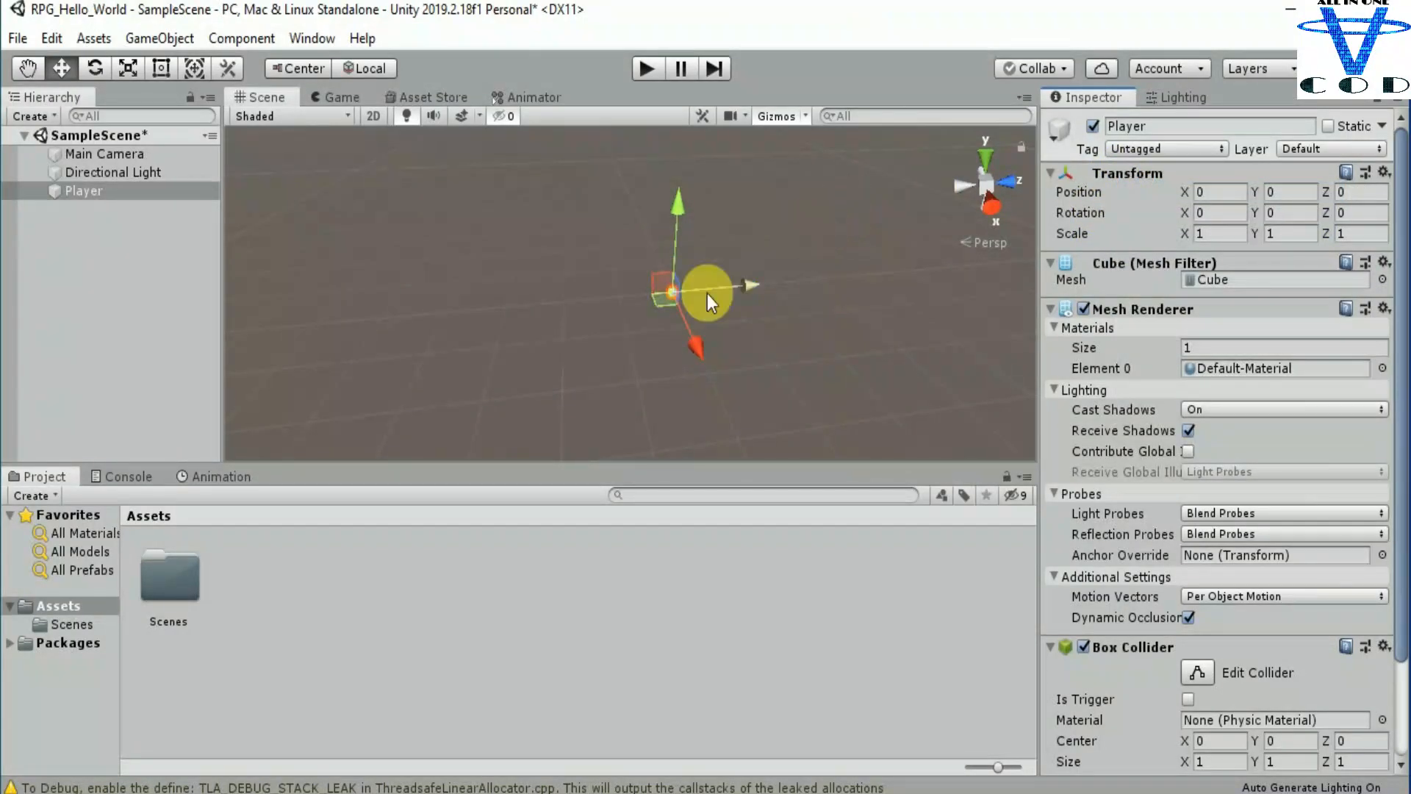
key(f)
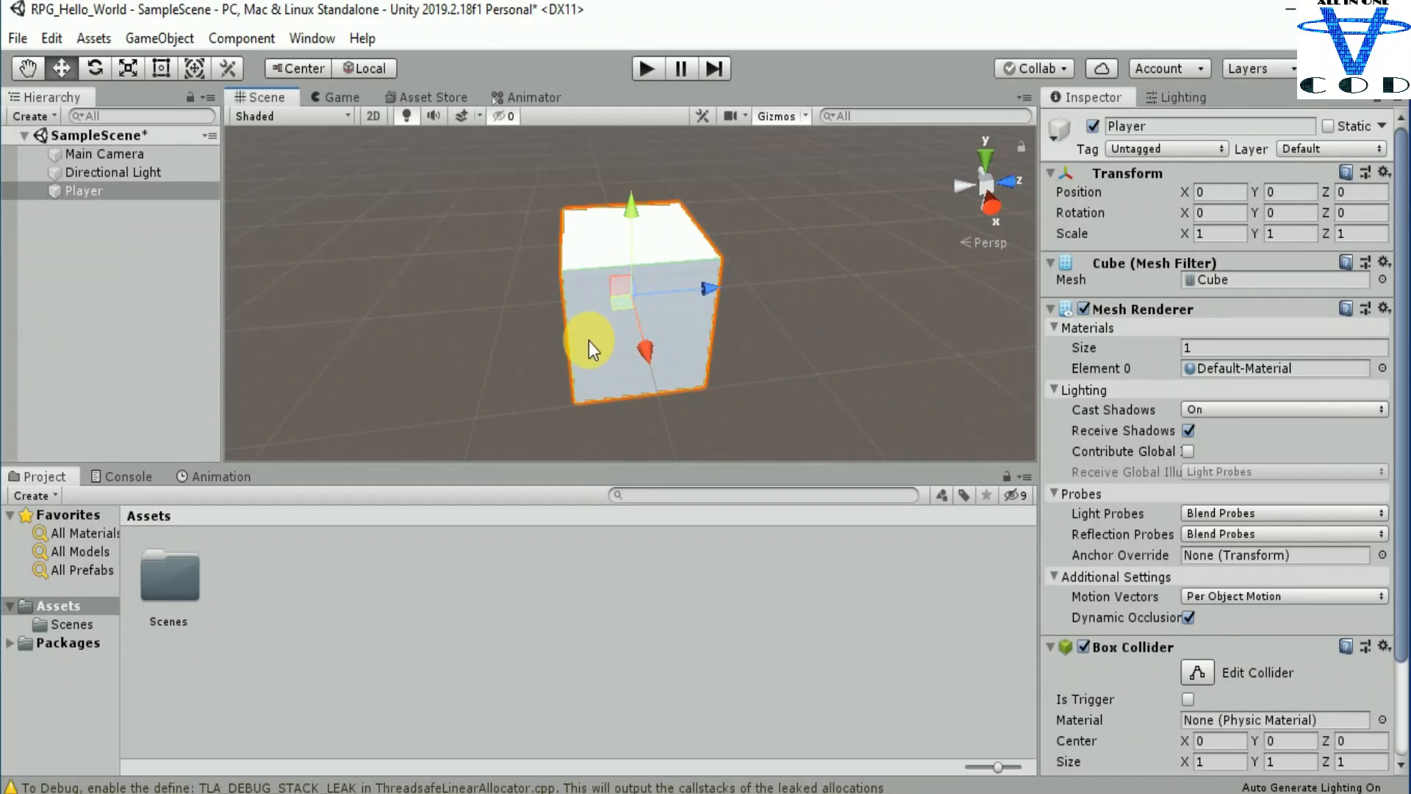
scroll(589, 341, down, 5)
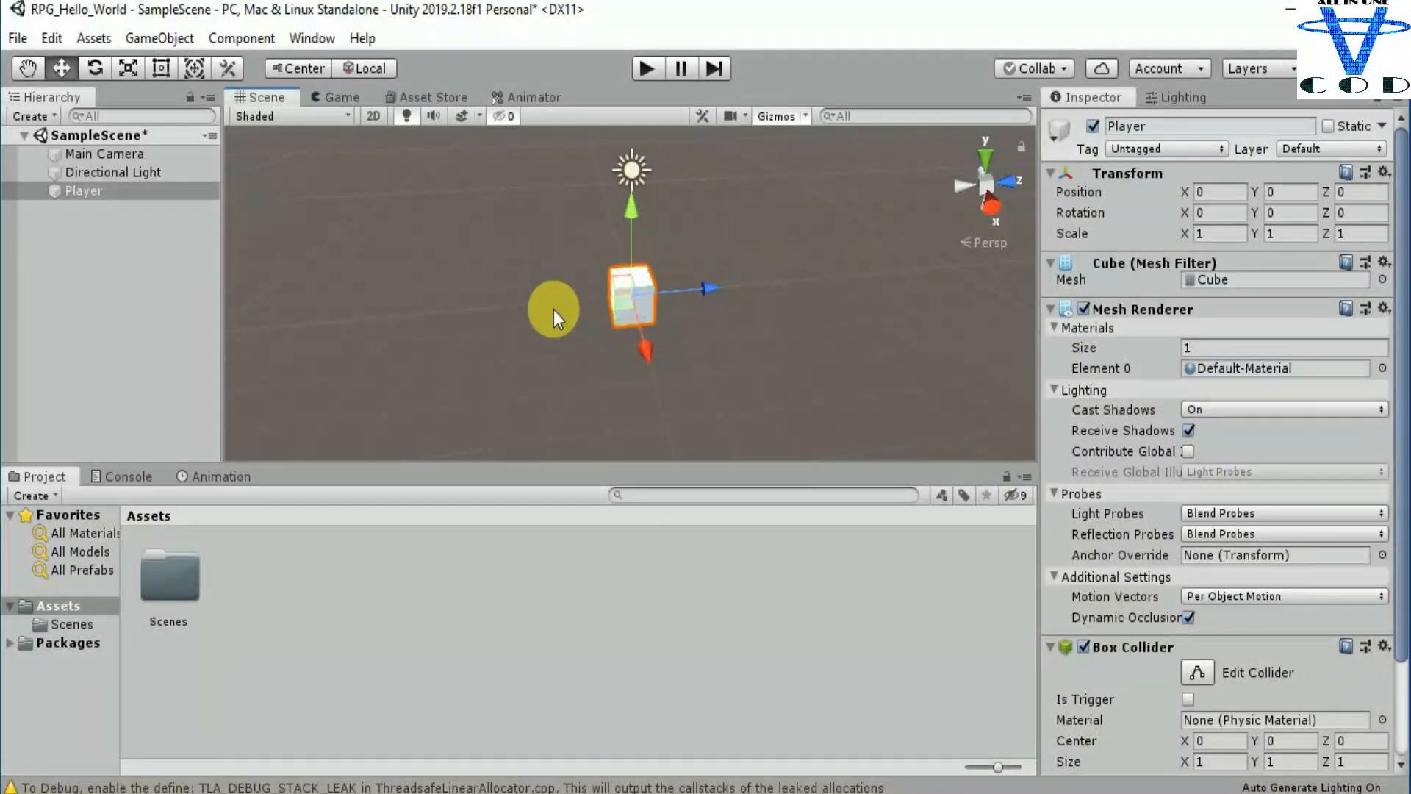
Step: Stretch the Player cube with the Scale tool to about X 3.56 and Z 19.51
click(122, 72)
scroll(551, 337, down, 3)
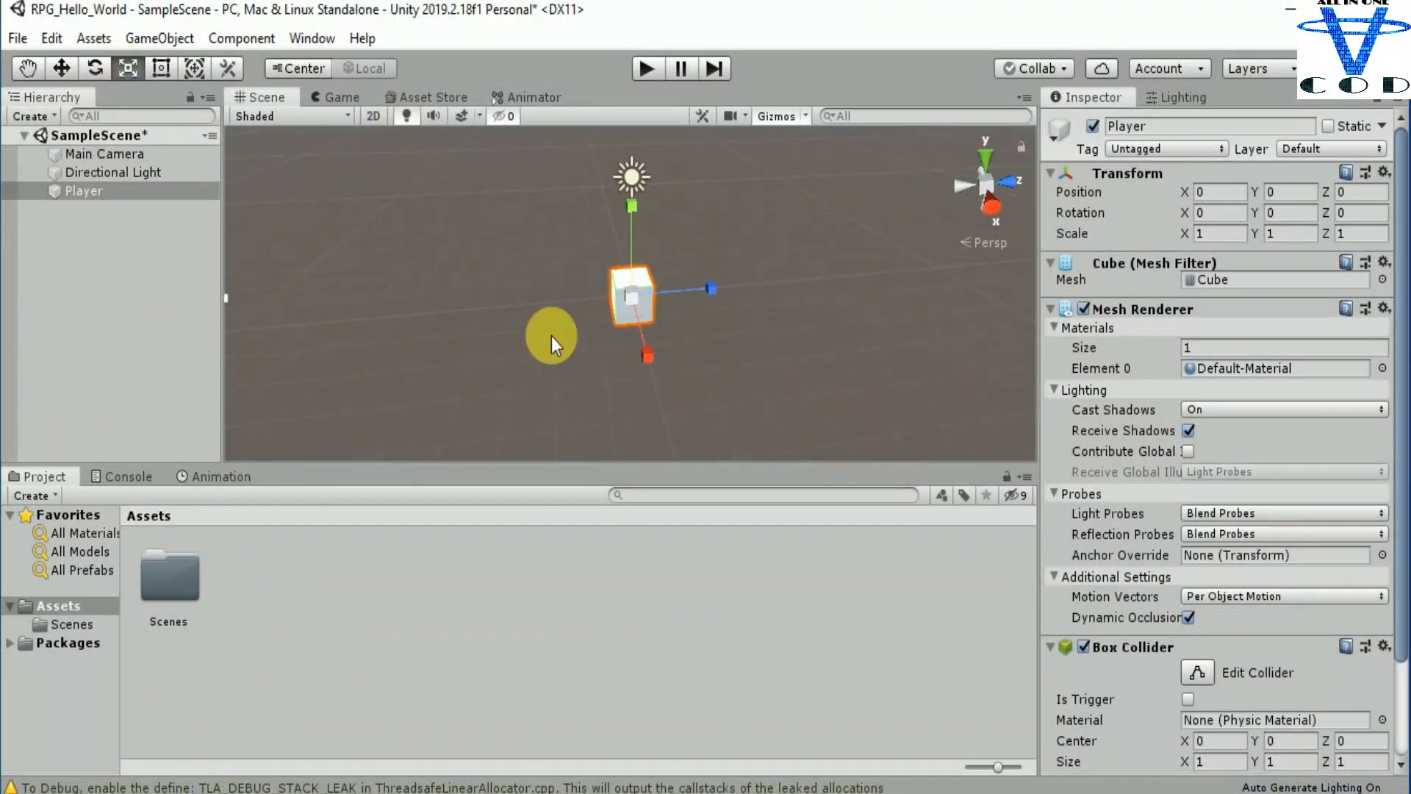
drag(695, 301, 771, 277)
drag(644, 347, 596, 478)
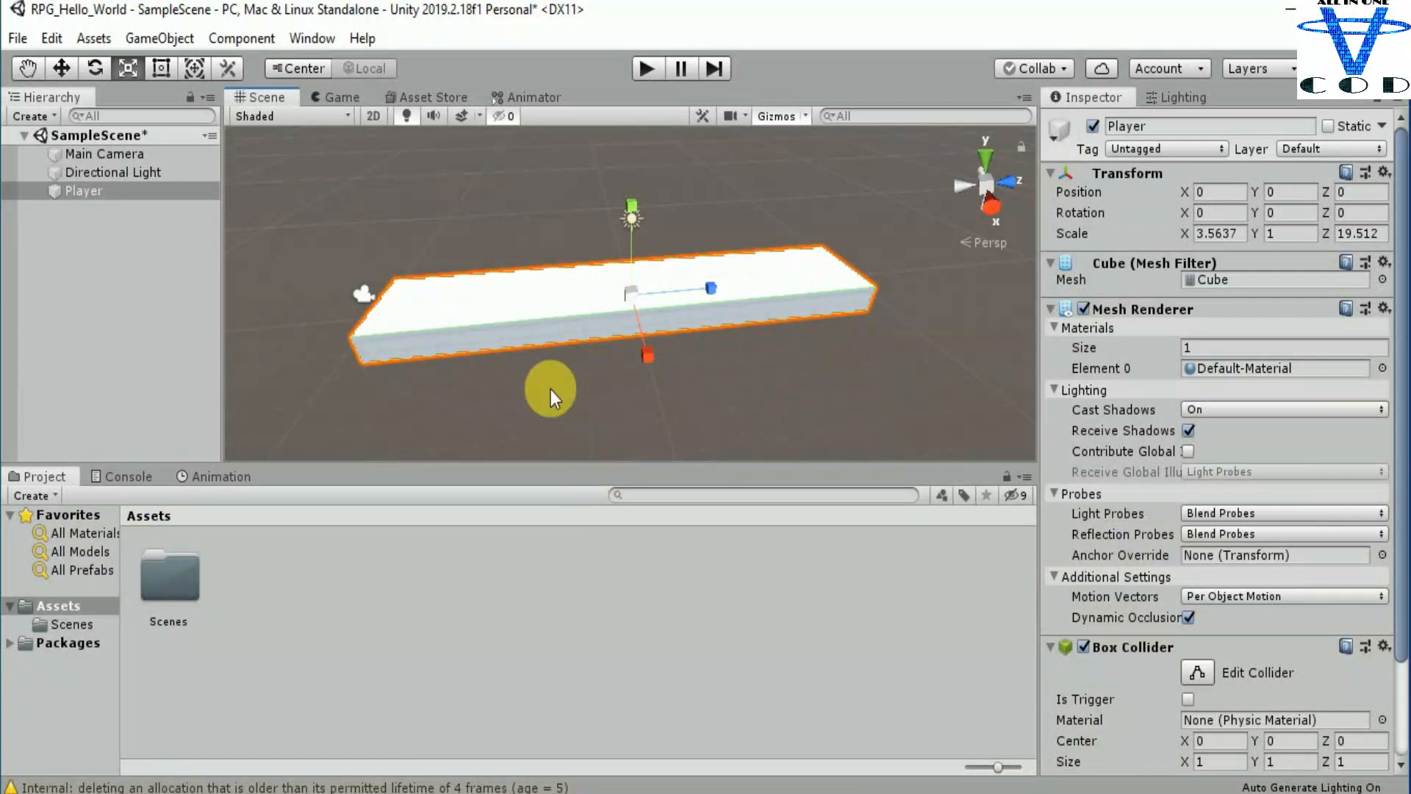
Step: Select the Main Camera and examine its placement and preview relative to the stretched cube
click(362, 297)
alt+drag(504, 304, 743, 313)
right_drag(742, 314, 783, 289)
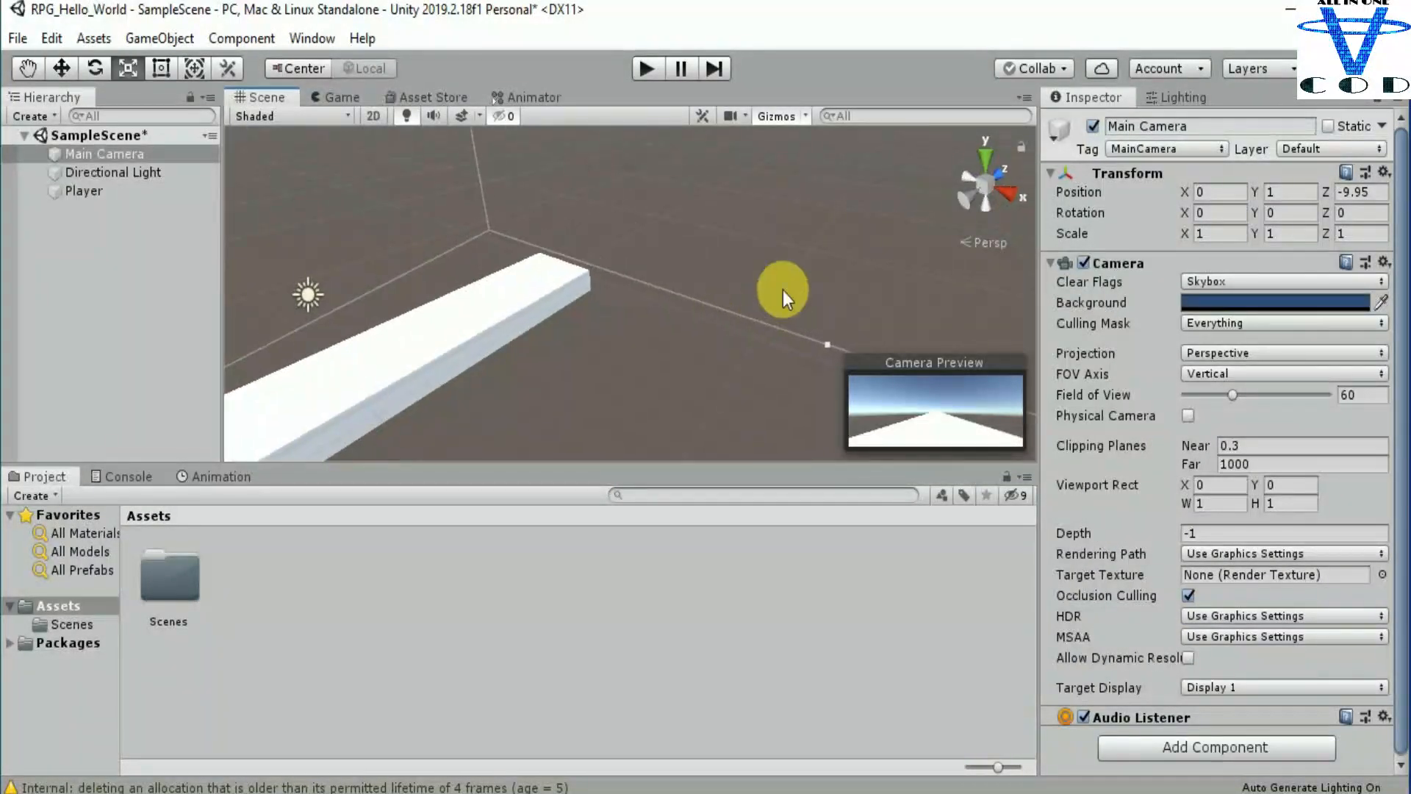
right_drag(590, 291, 706, 270)
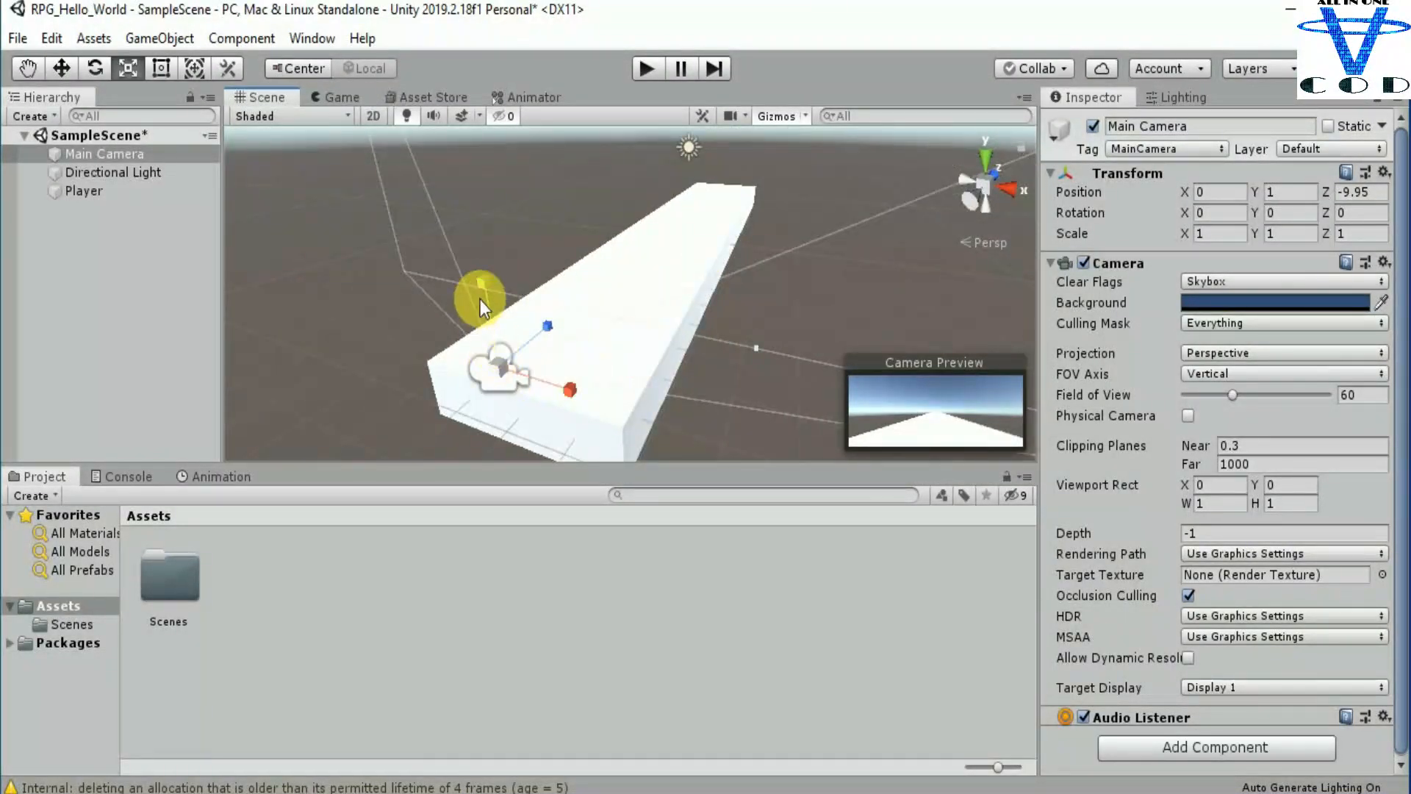
click(61, 68)
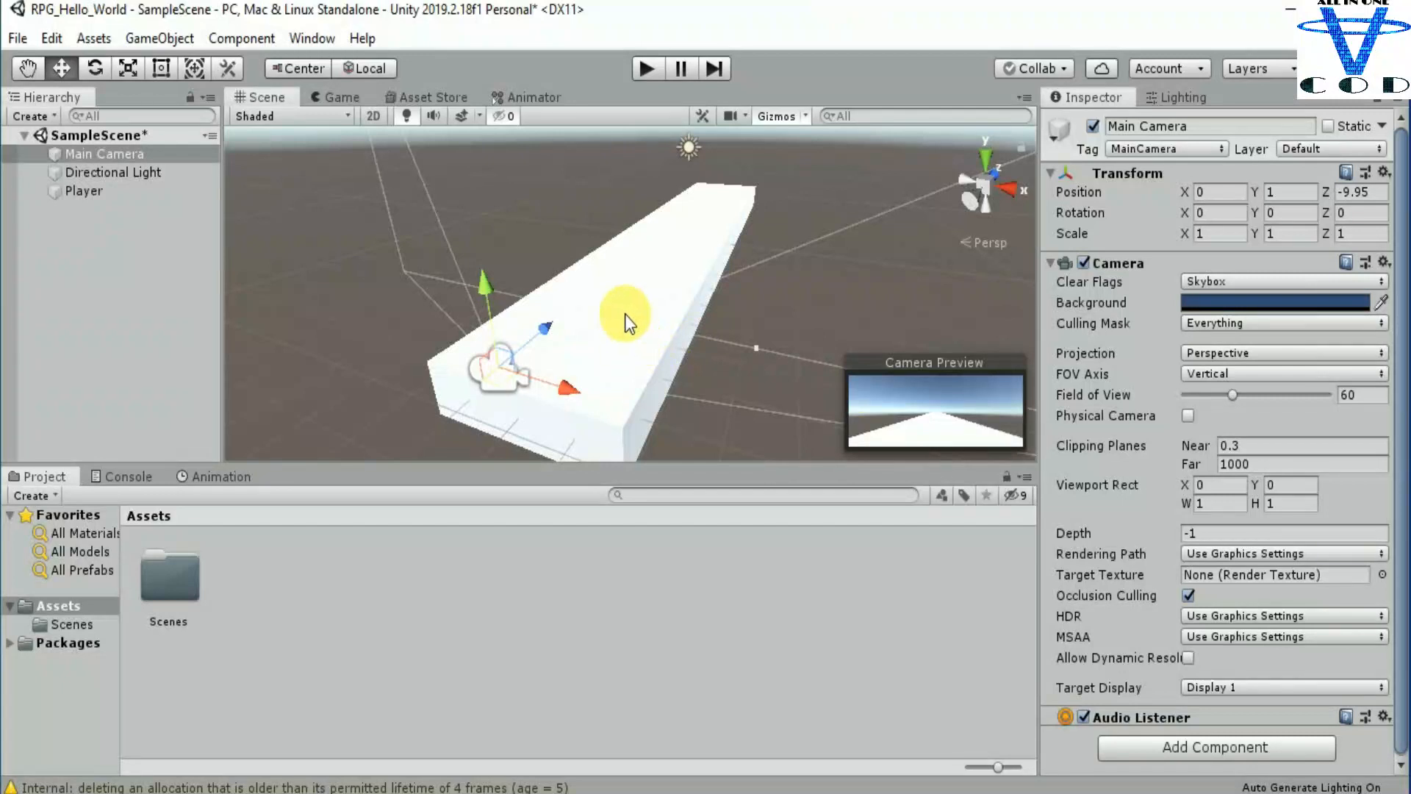
middle_drag(663, 354, 691, 336)
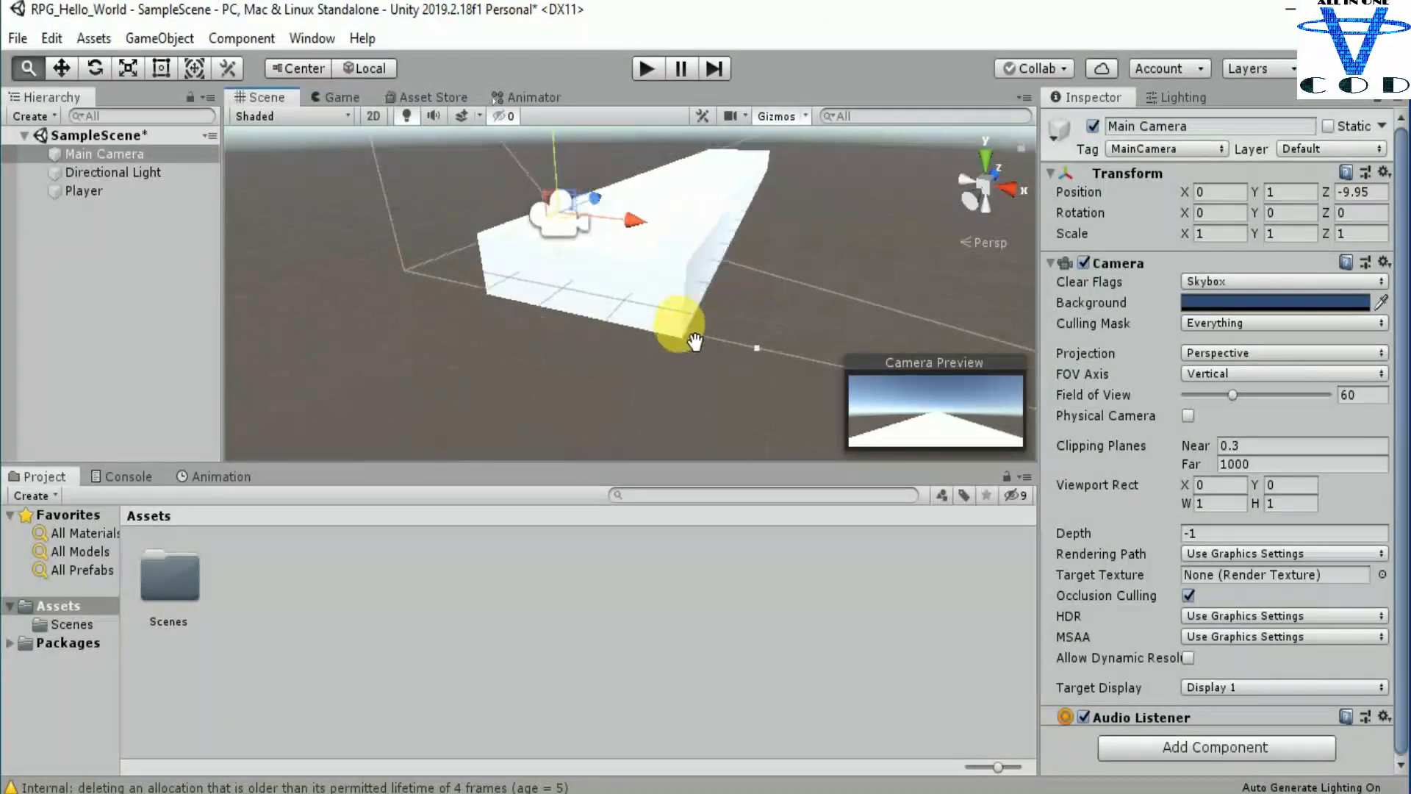
scroll(695, 342, up, 3)
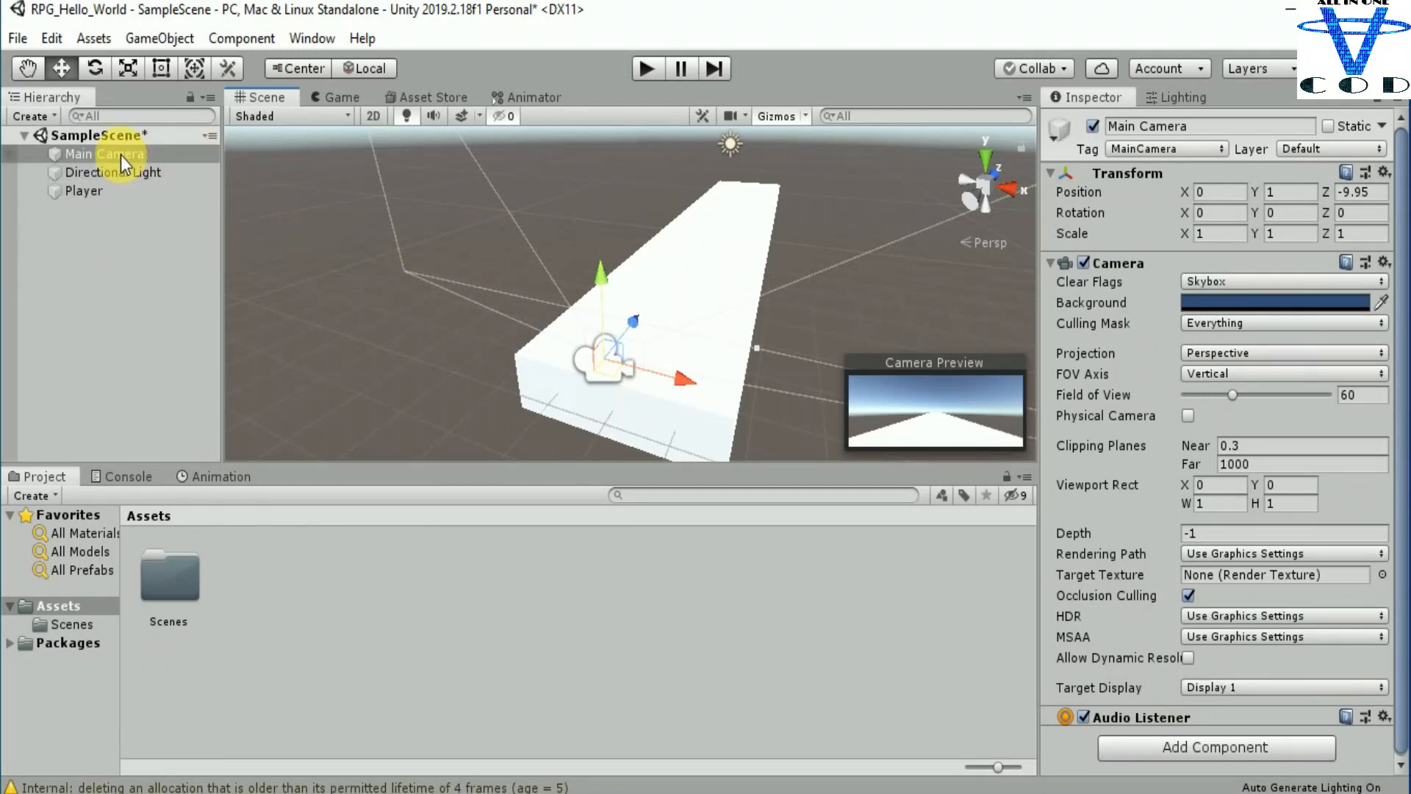
Step: Rename the stretched Player cube as Ground and clear the selection
click(96, 197)
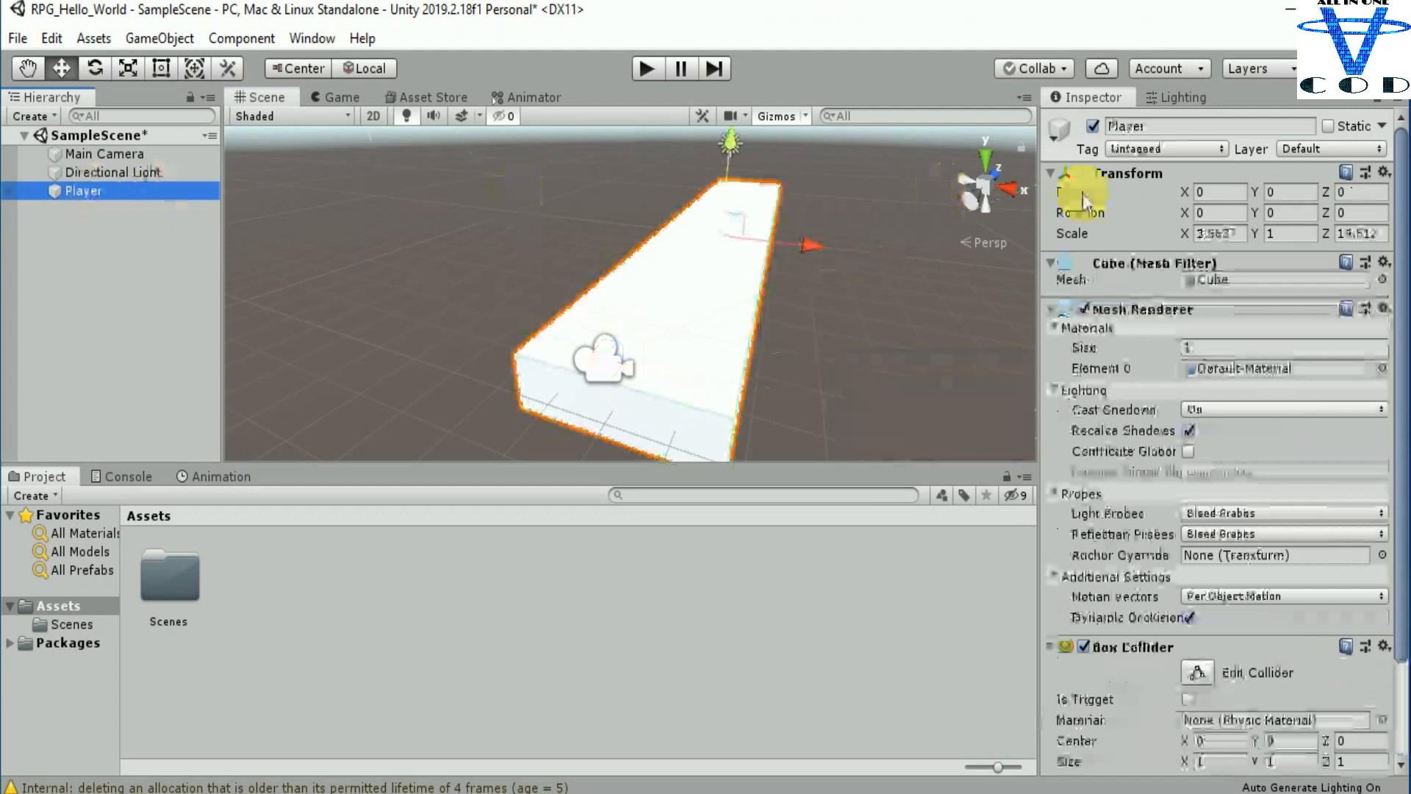
click(1195, 128)
text(Ground)
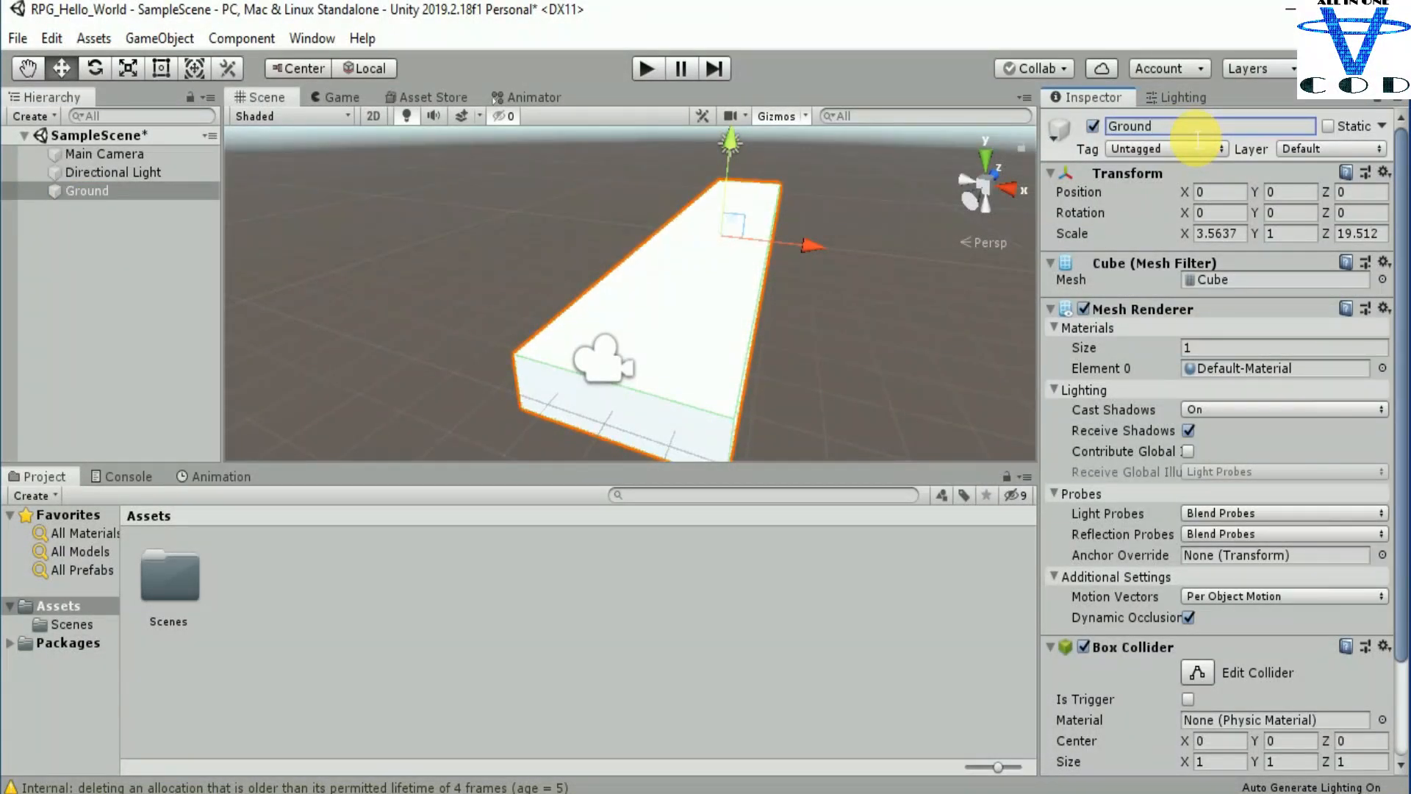
click(95, 213)
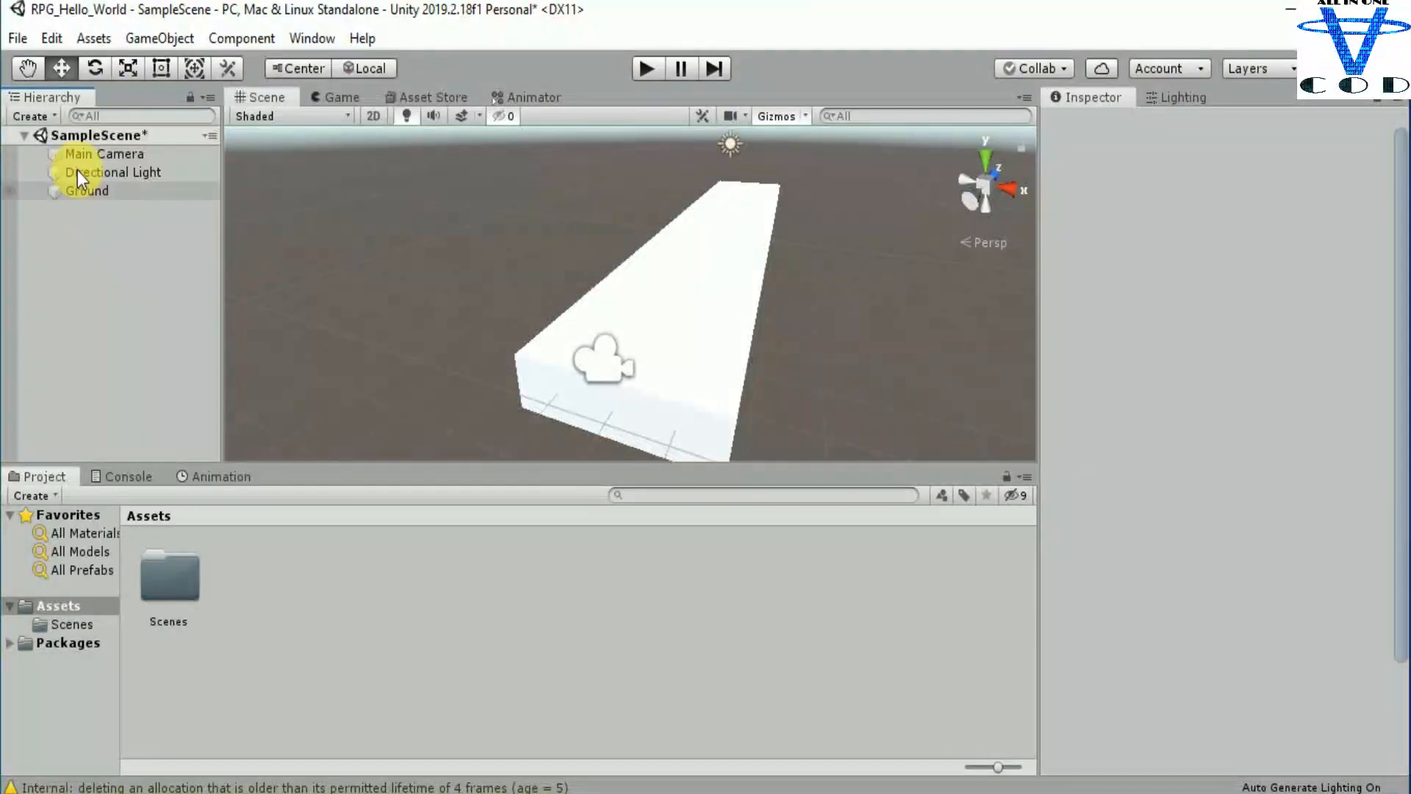
click(36, 115)
click(59, 169)
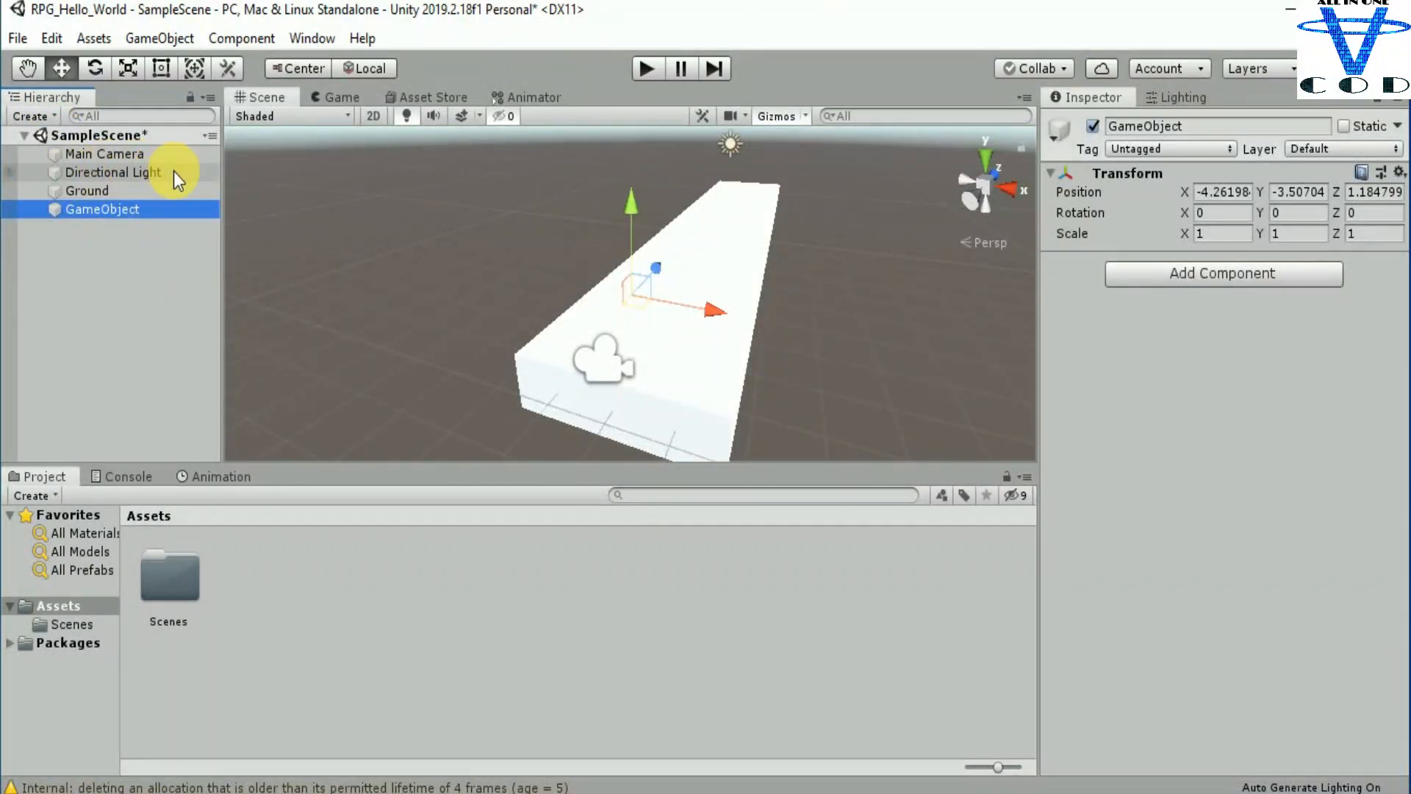
key(Delete)
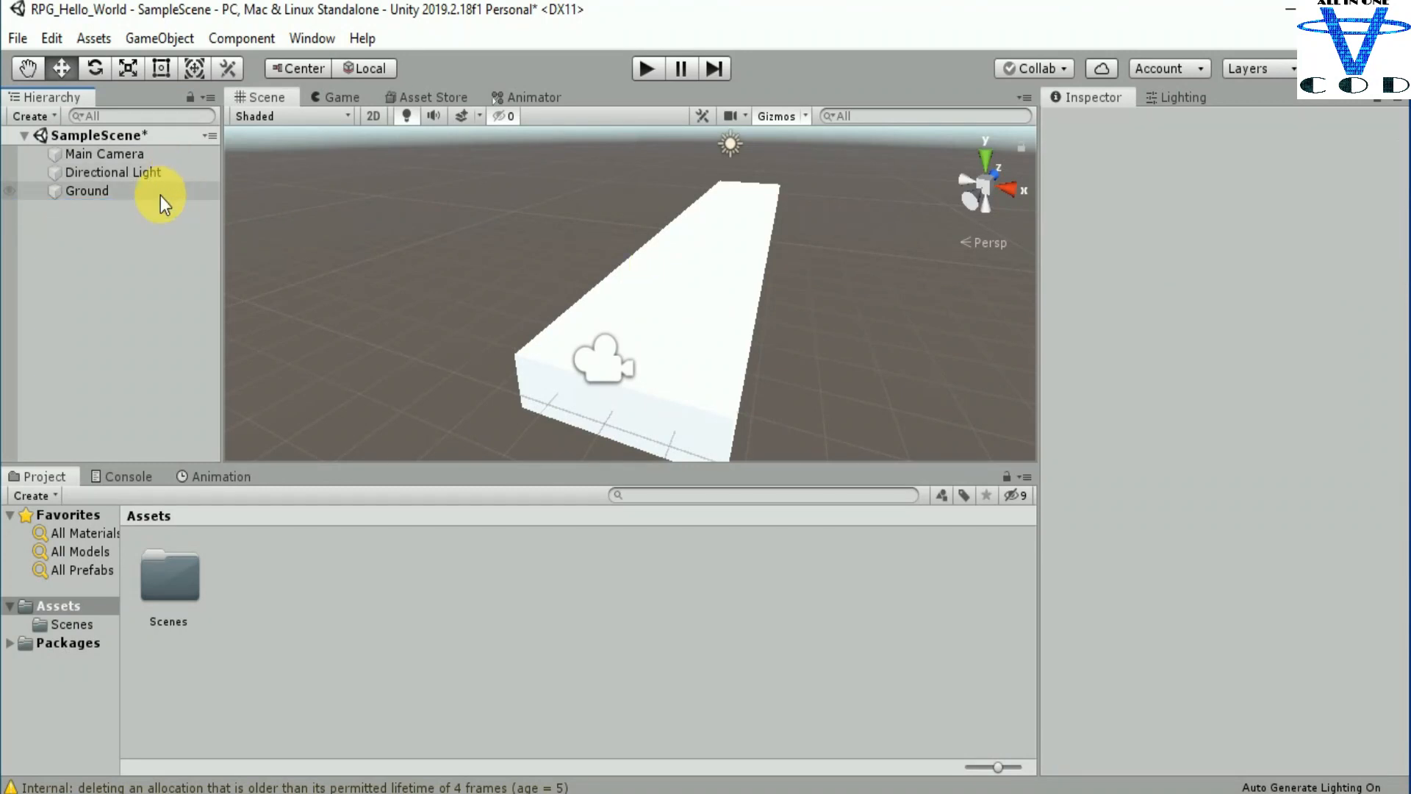
Step: Add a second 3D cube and move it over the Ground to about X -0.18 and Y -1.31
click(37, 118)
mouse_move(84, 193)
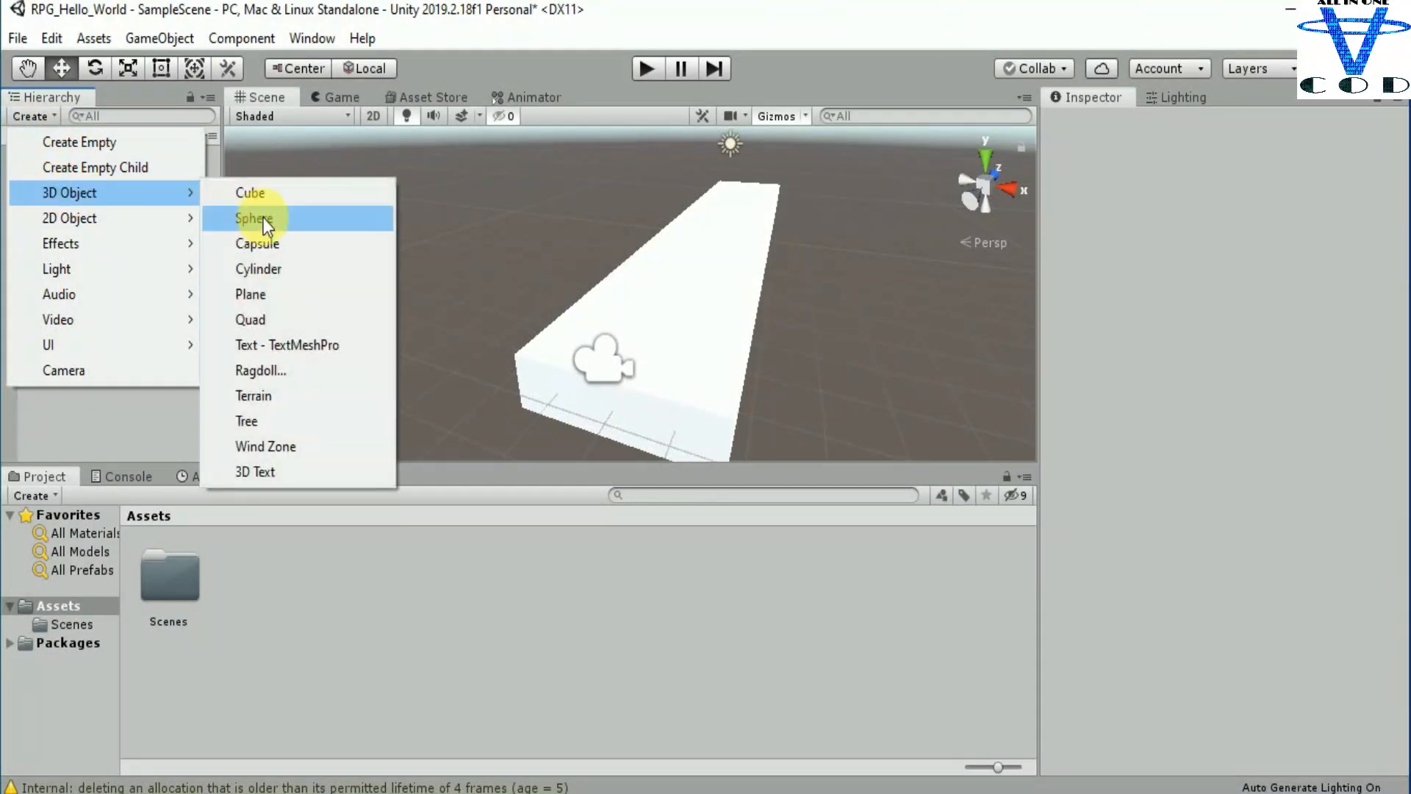
click(267, 194)
middle_drag(734, 358, 698, 290)
drag(623, 196, 633, 149)
right_drag(725, 279, 785, 282)
middle_drag(683, 277, 731, 330)
drag(701, 280, 796, 279)
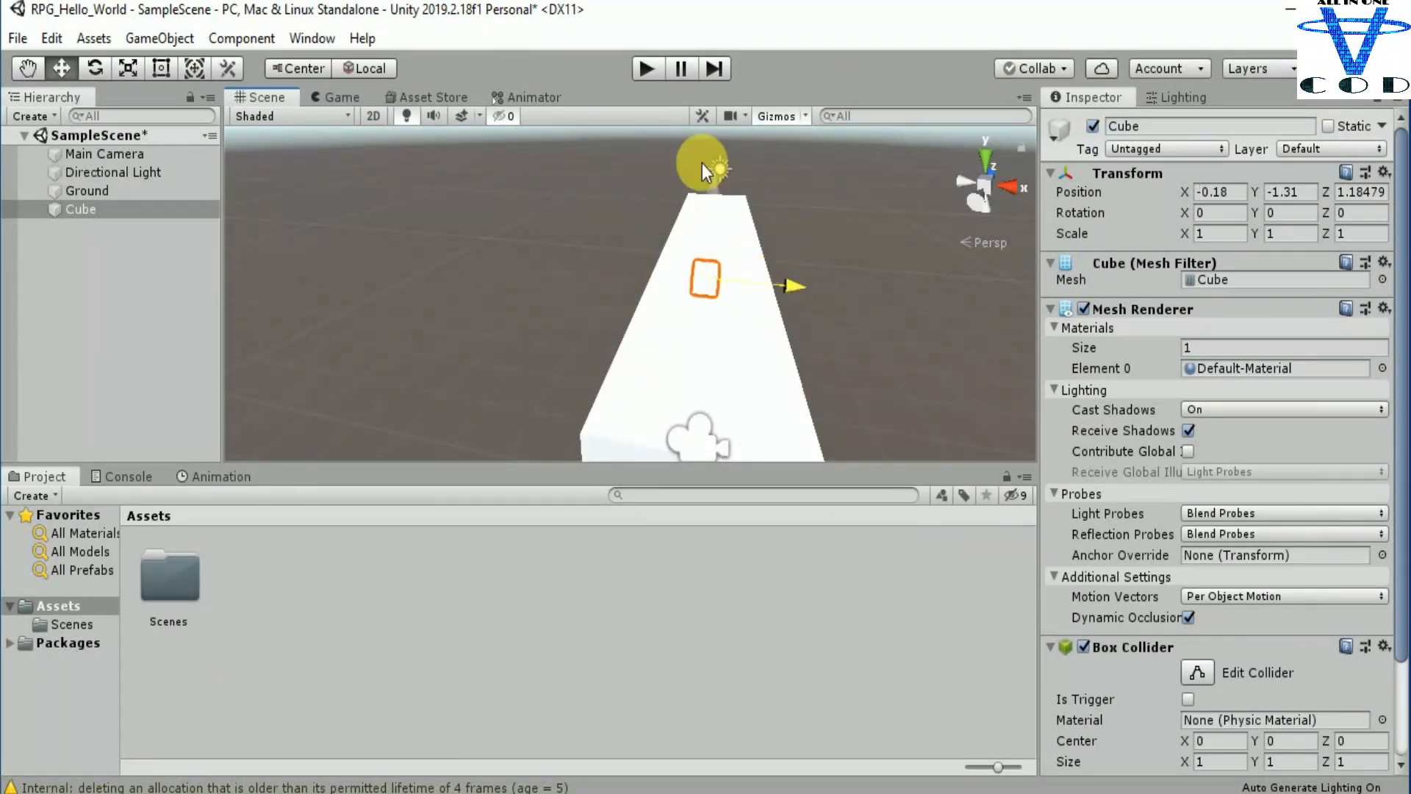
Step: Move the new cube above the Ground's camera end, to about Y 1.35 and Z -7.84
drag(718, 196, 725, 113)
alt+drag(790, 323, 677, 354)
scroll(647, 359, down, 6)
middle_drag(676, 345, 632, 369)
drag(653, 224, 558, 293)
drag(438, 263, 438, 305)
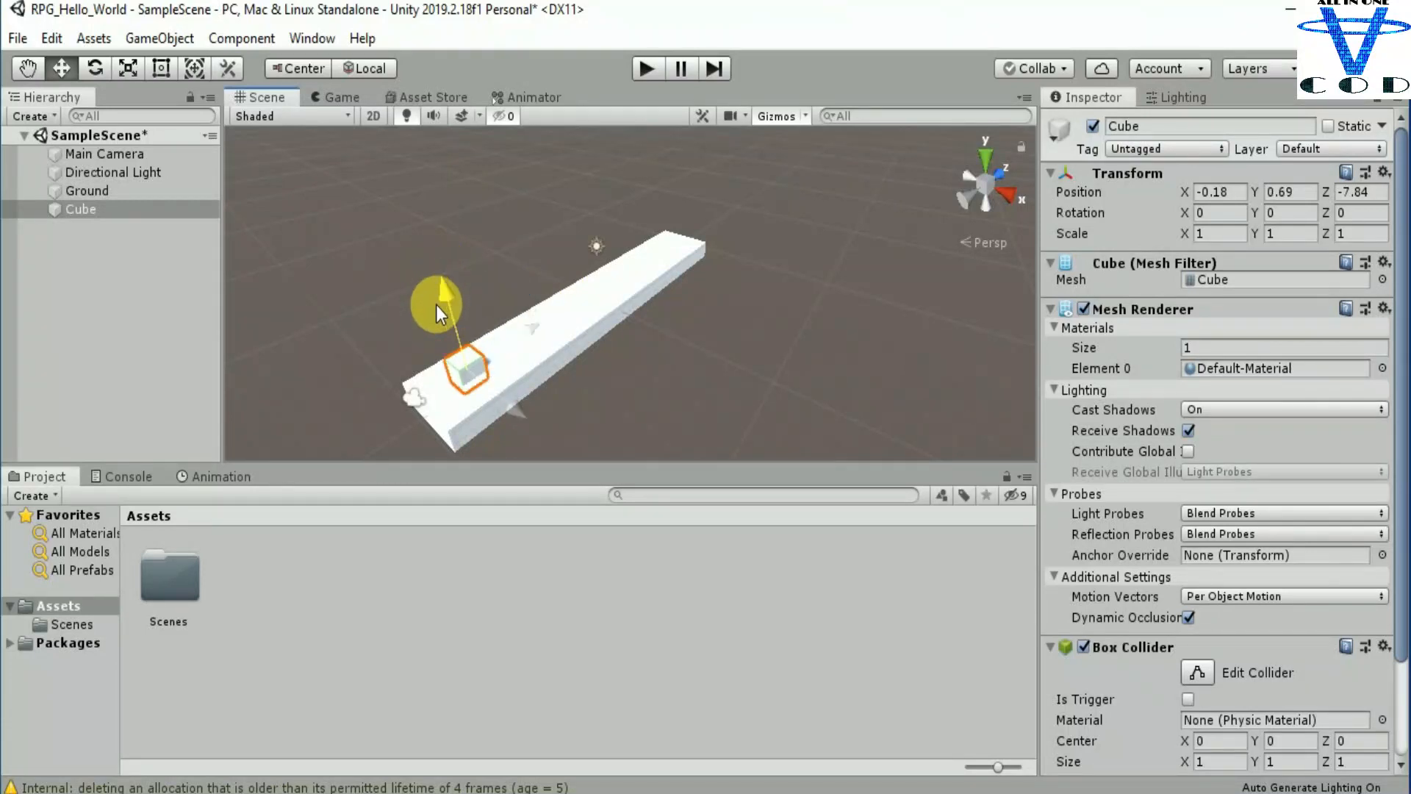
key(f)
drag(659, 198, 659, 156)
right_drag(783, 306, 838, 303)
middle_drag(692, 300, 736, 318)
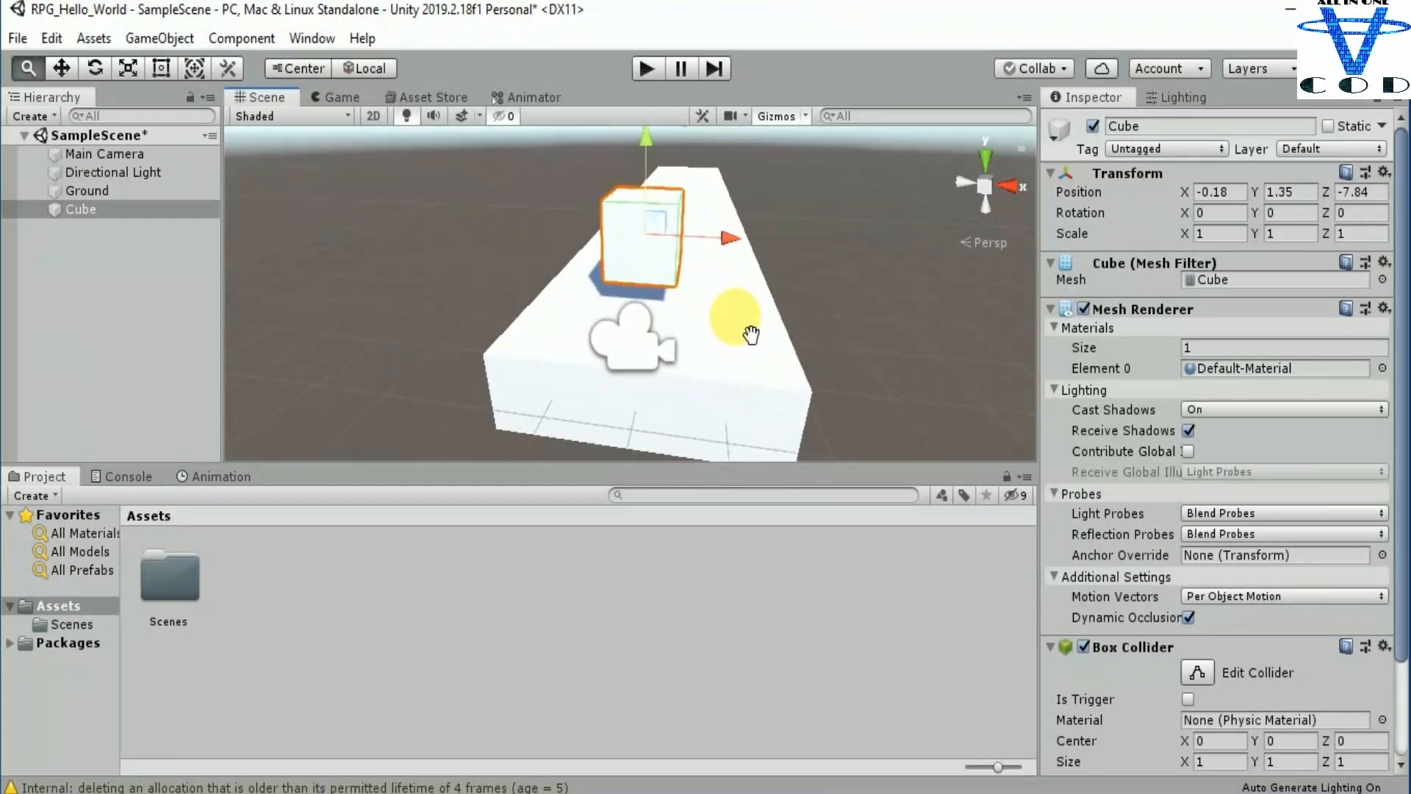
alt+drag(770, 327, 868, 303)
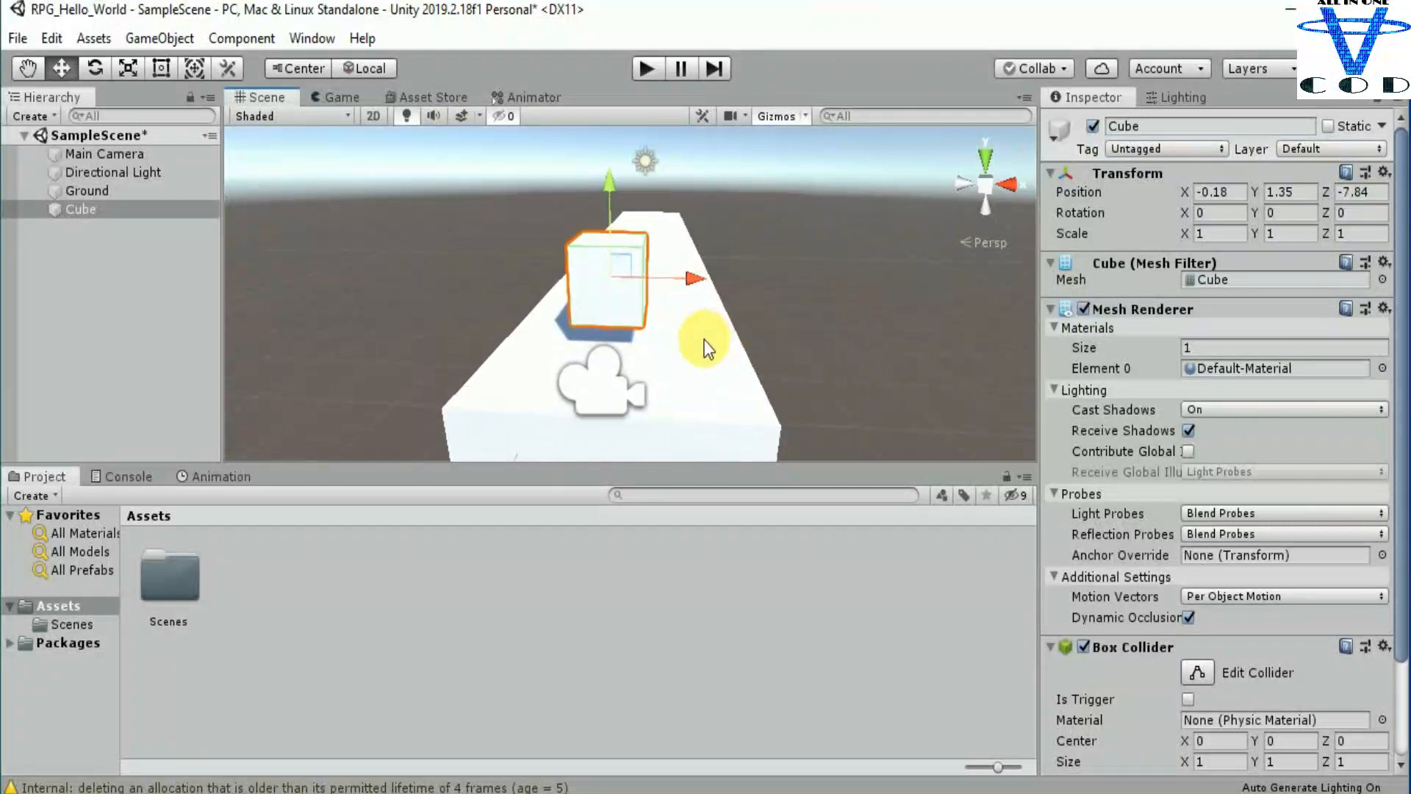
Step: Check the new cube in the Main Camera's preview and reselect the cube
click(594, 380)
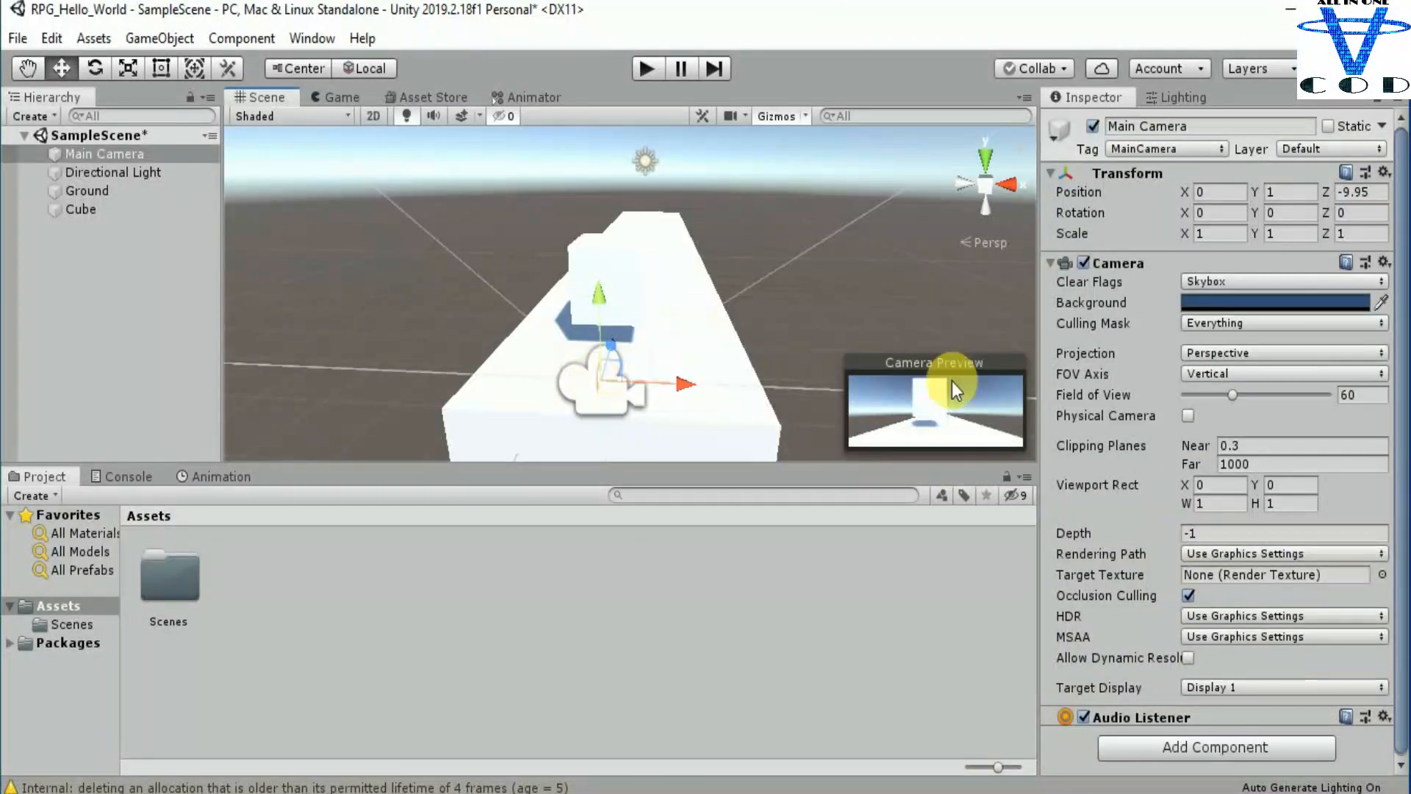
click(599, 255)
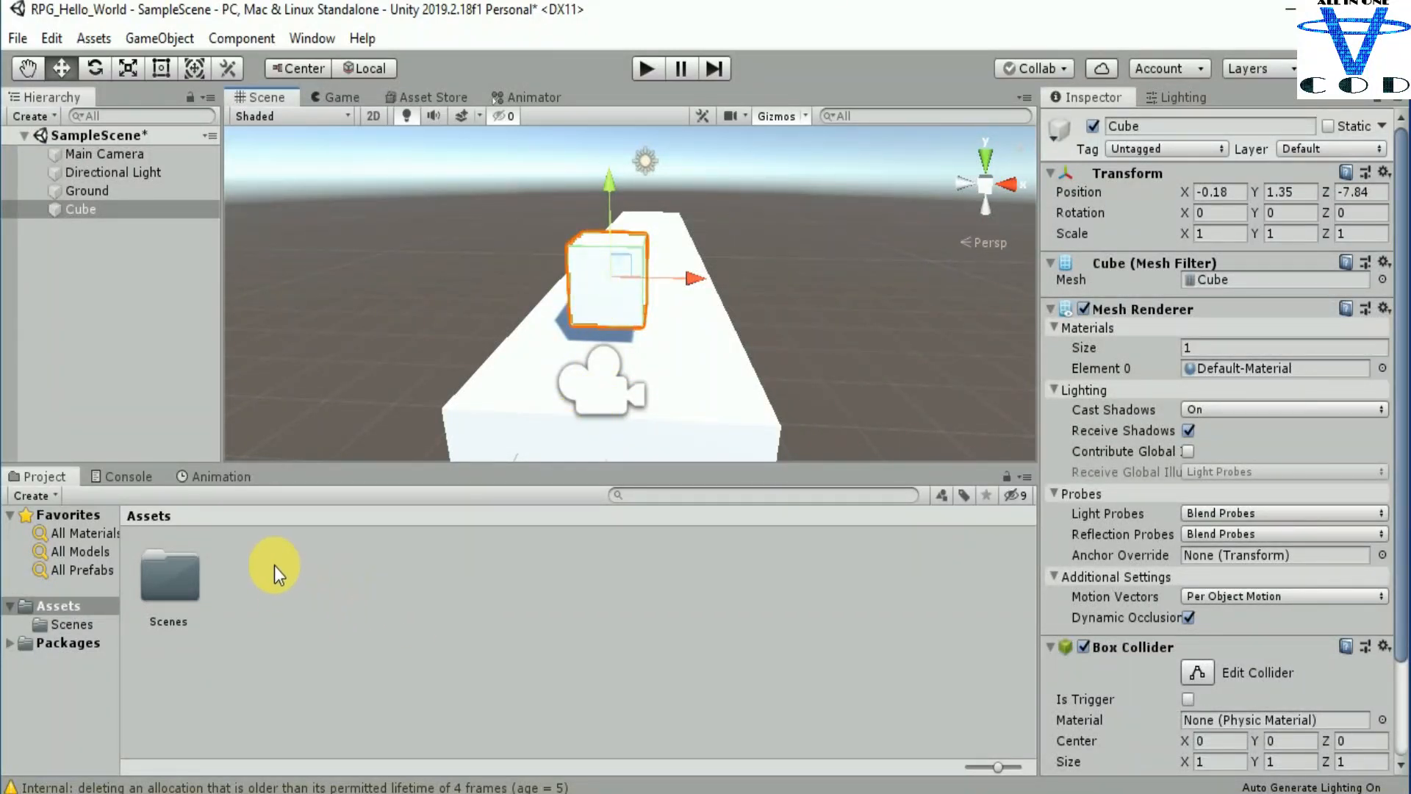
Step: Create a new material named player in the Assets folder
right_click(303, 570)
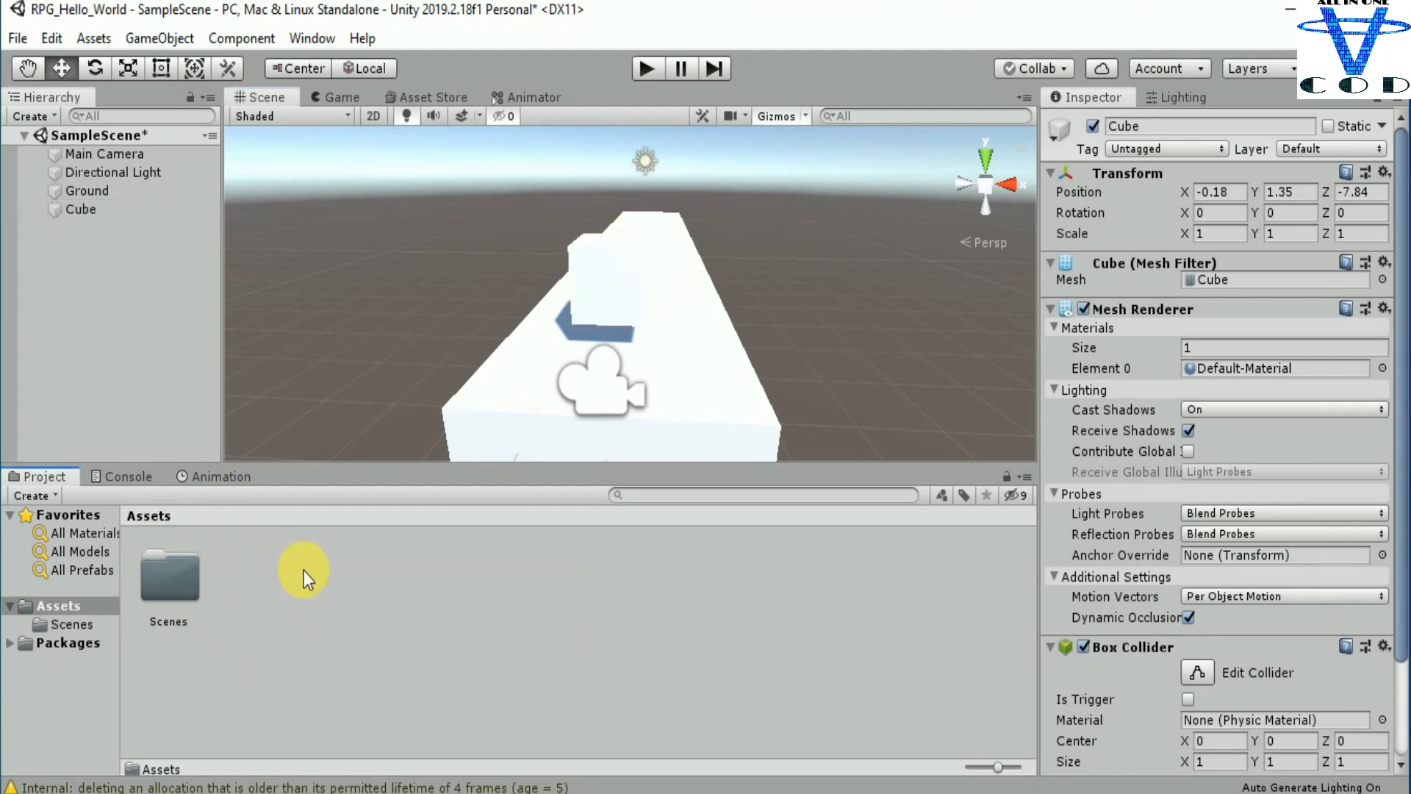
mouse_move(388, 33)
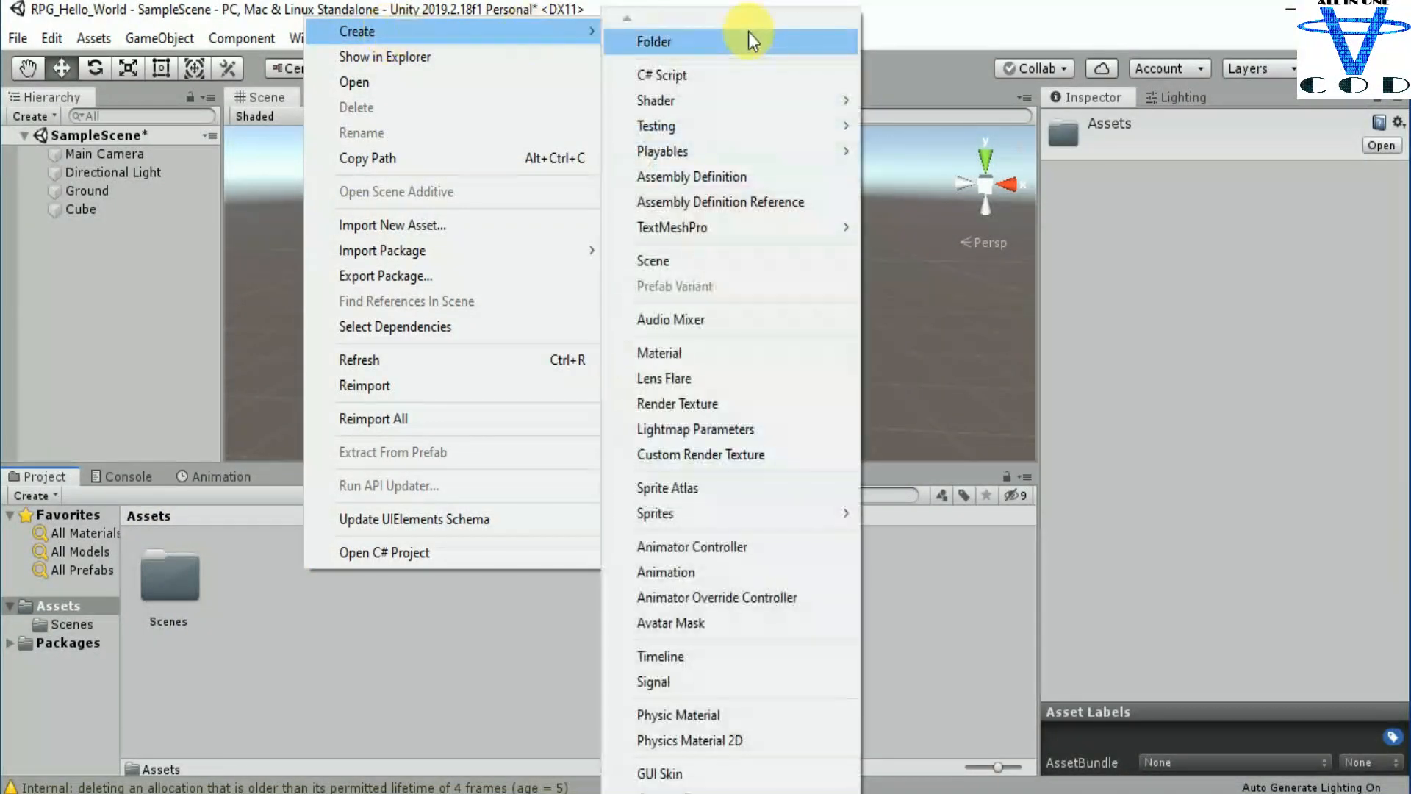
click(693, 353)
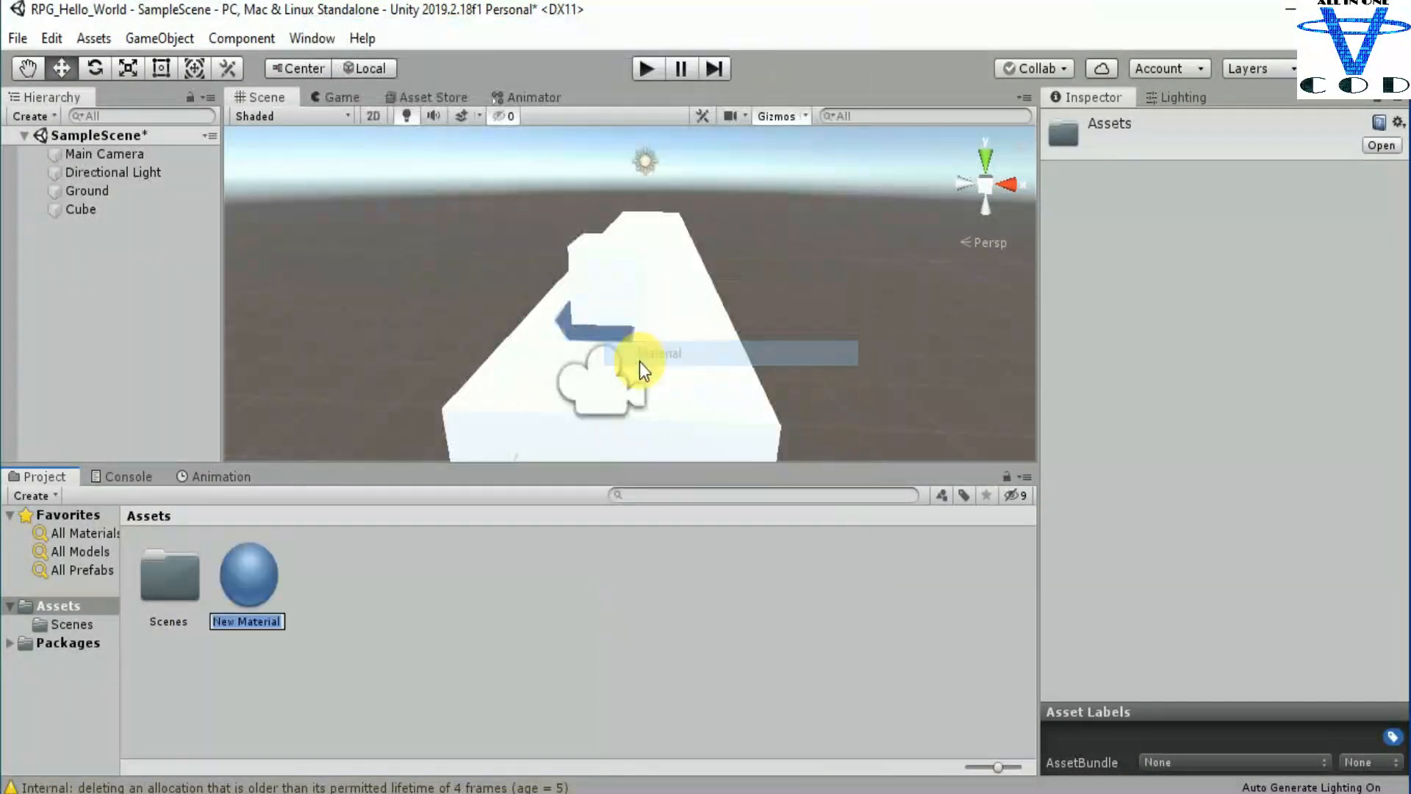
text(player)
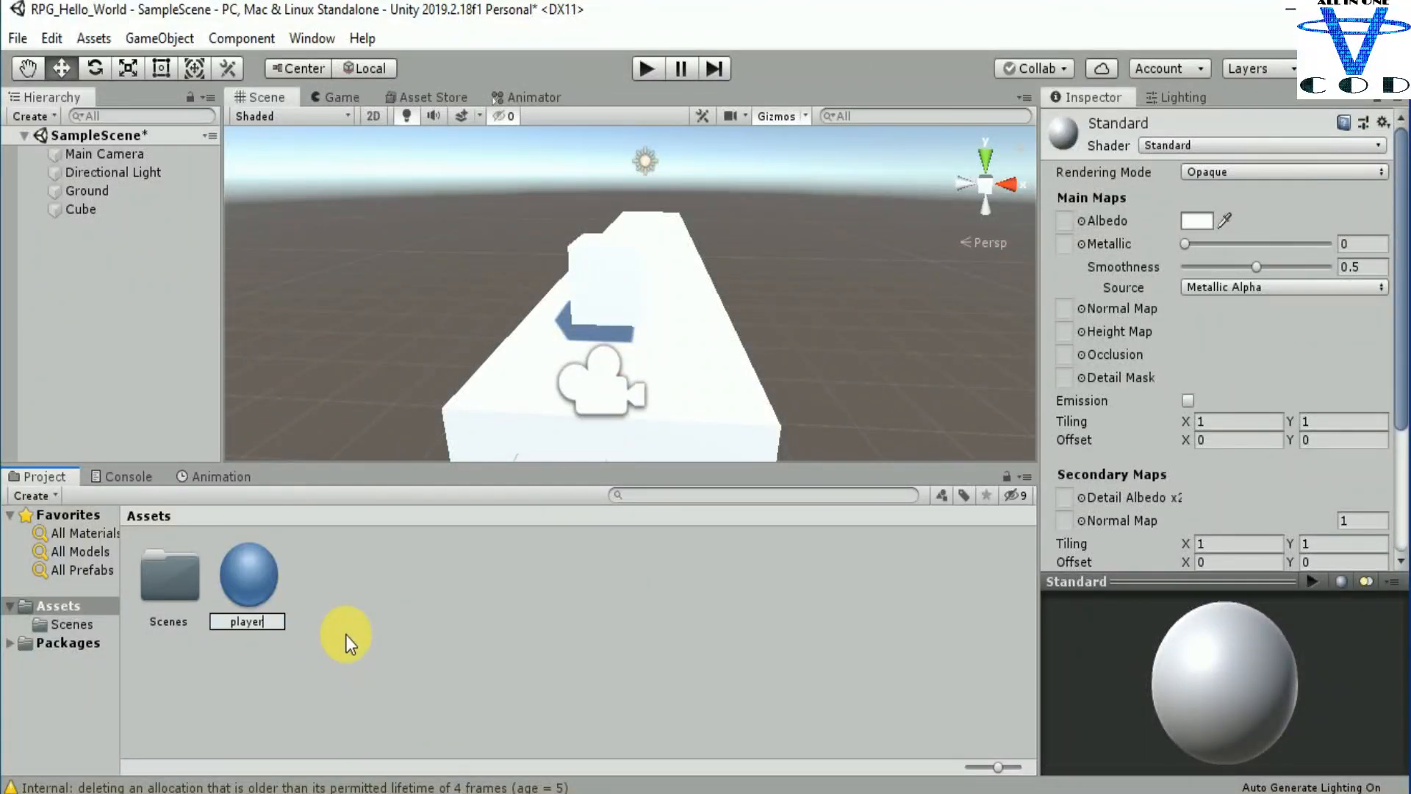
key(Return)
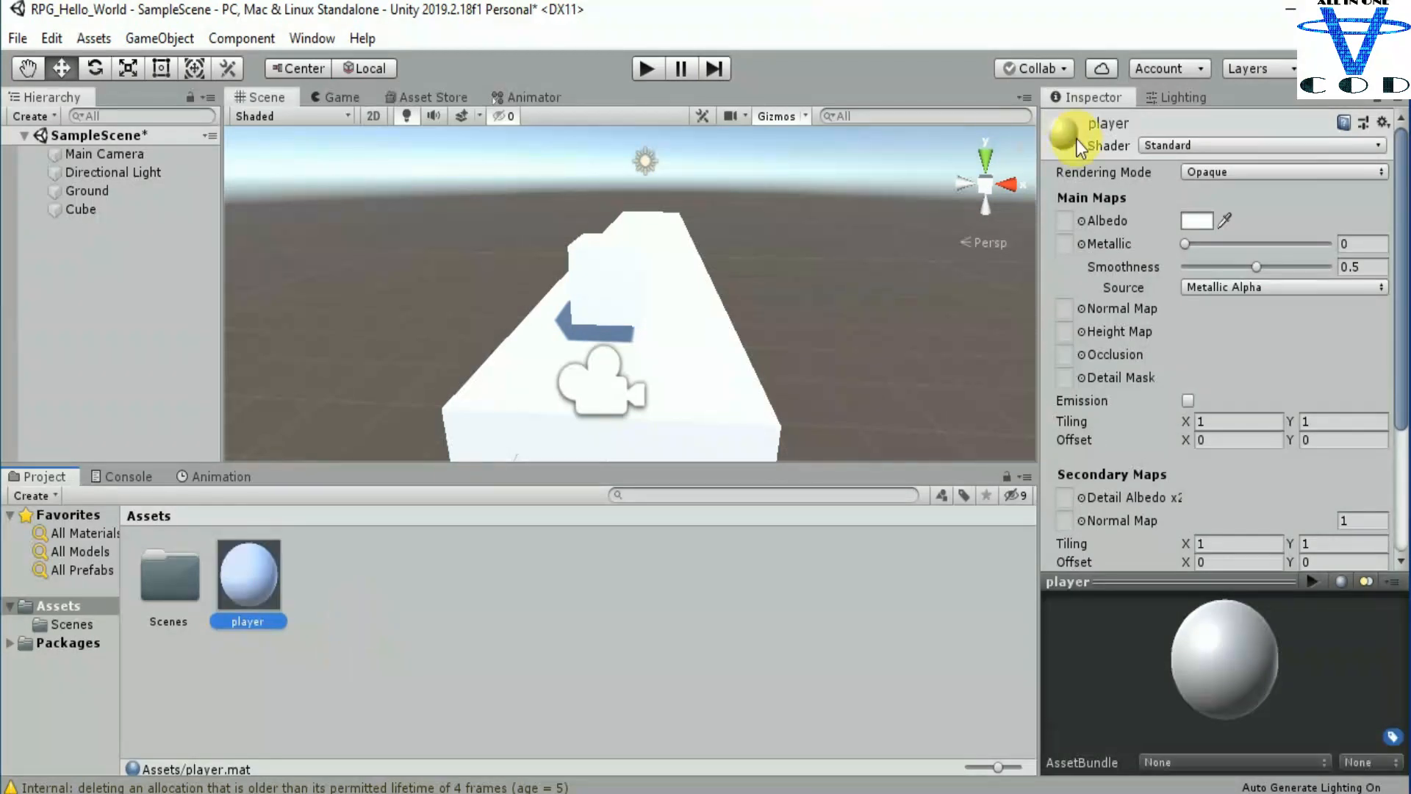
Step: Set the player material's albedo colour to a bright sky blue
click(1198, 219)
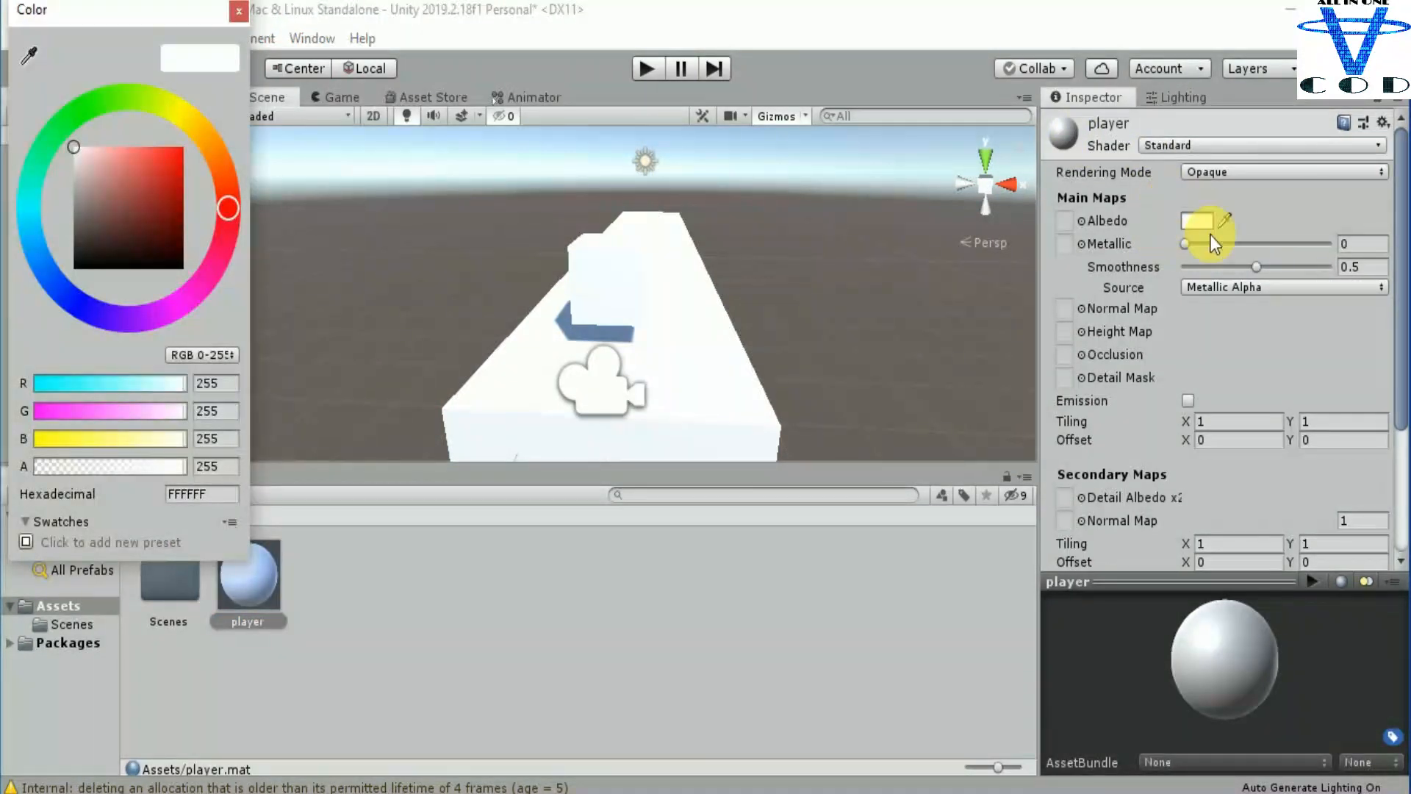
mouse_move(144, 166)
mouse_down()
mouse_move(212, 165)
mouse_move(236, 122)
mouse_move(179, 144)
mouse_move(170, 207)
mouse_up()
mouse_move(53, 290)
mouse_down()
mouse_move(42, 200)
mouse_move(35, 244)
mouse_up()
drag(169, 206, 168, 158)
click(239, 10)
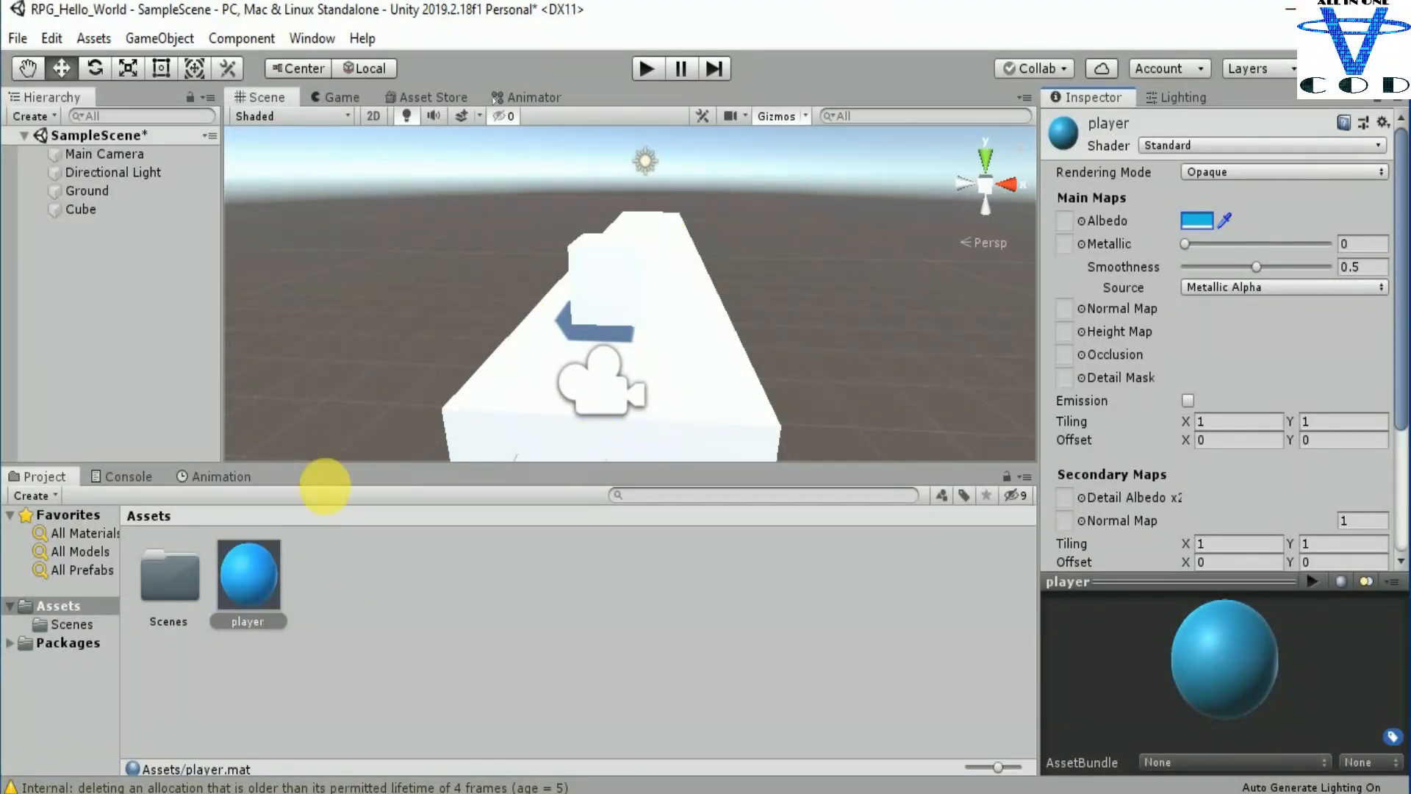
Step: Apply the blue player material to the small cube above the Ground
click(250, 572)
drag(250, 572, 592, 285)
right_drag(697, 314, 753, 312)
mouse_move(538, 324)
middle_down()
mouse_move(577, 300)
mouse_move(558, 316)
middle_up()
mouse_move(249, 573)
mouse_down()
mouse_move(363, 434)
mouse_move(519, 387)
mouse_move(265, 581)
mouse_up()
Step: Create a second material named Ground in the Assets folder
right_click(442, 575)
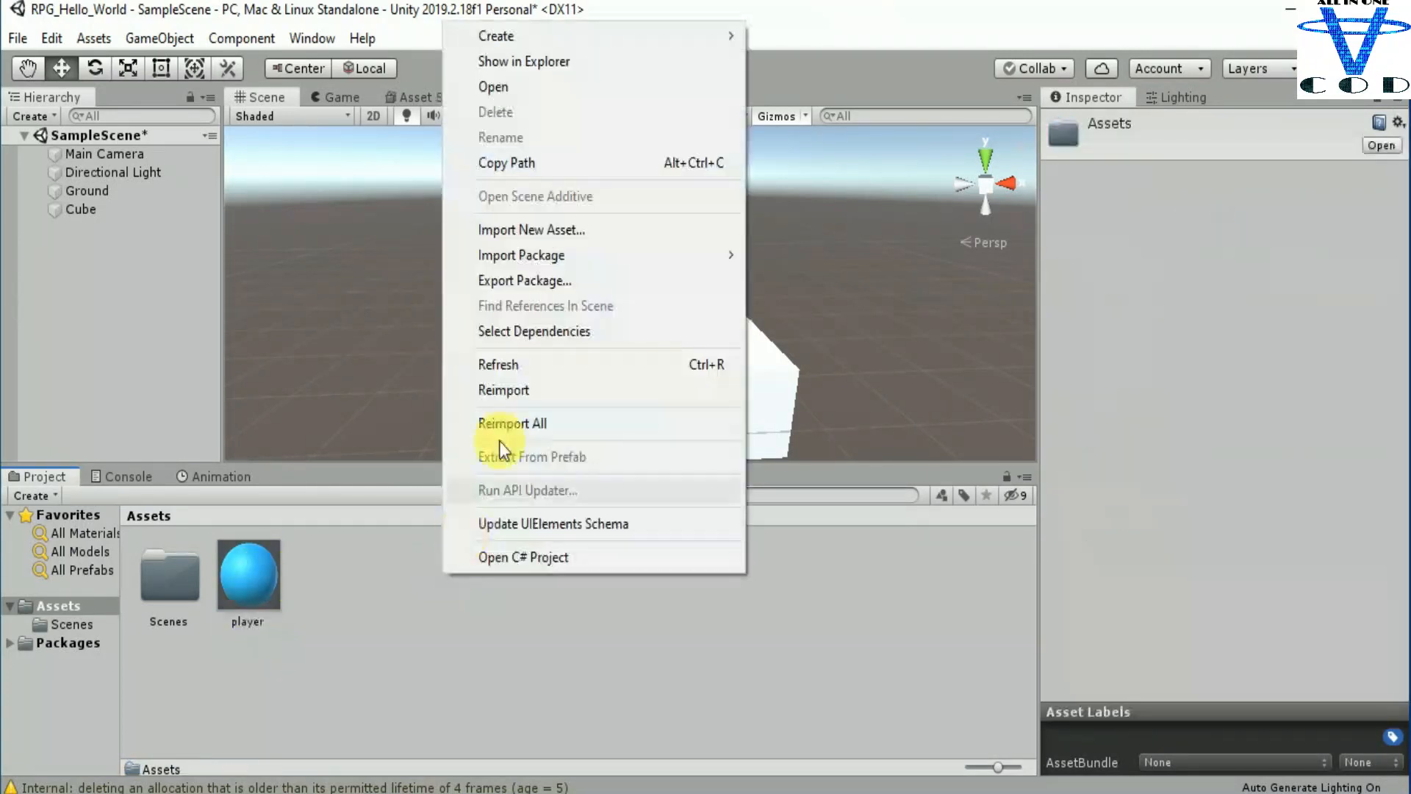
mouse_move(615, 38)
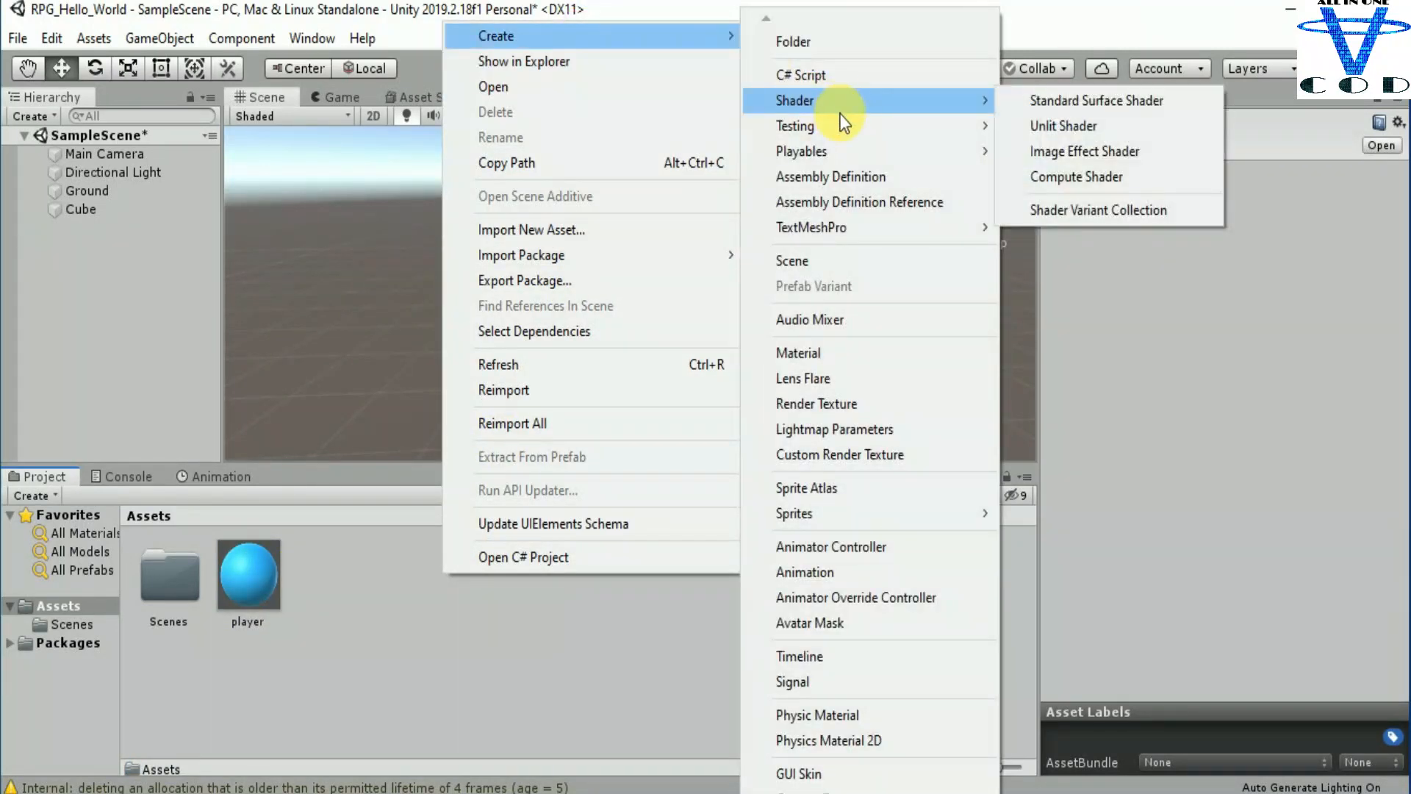
click(832, 354)
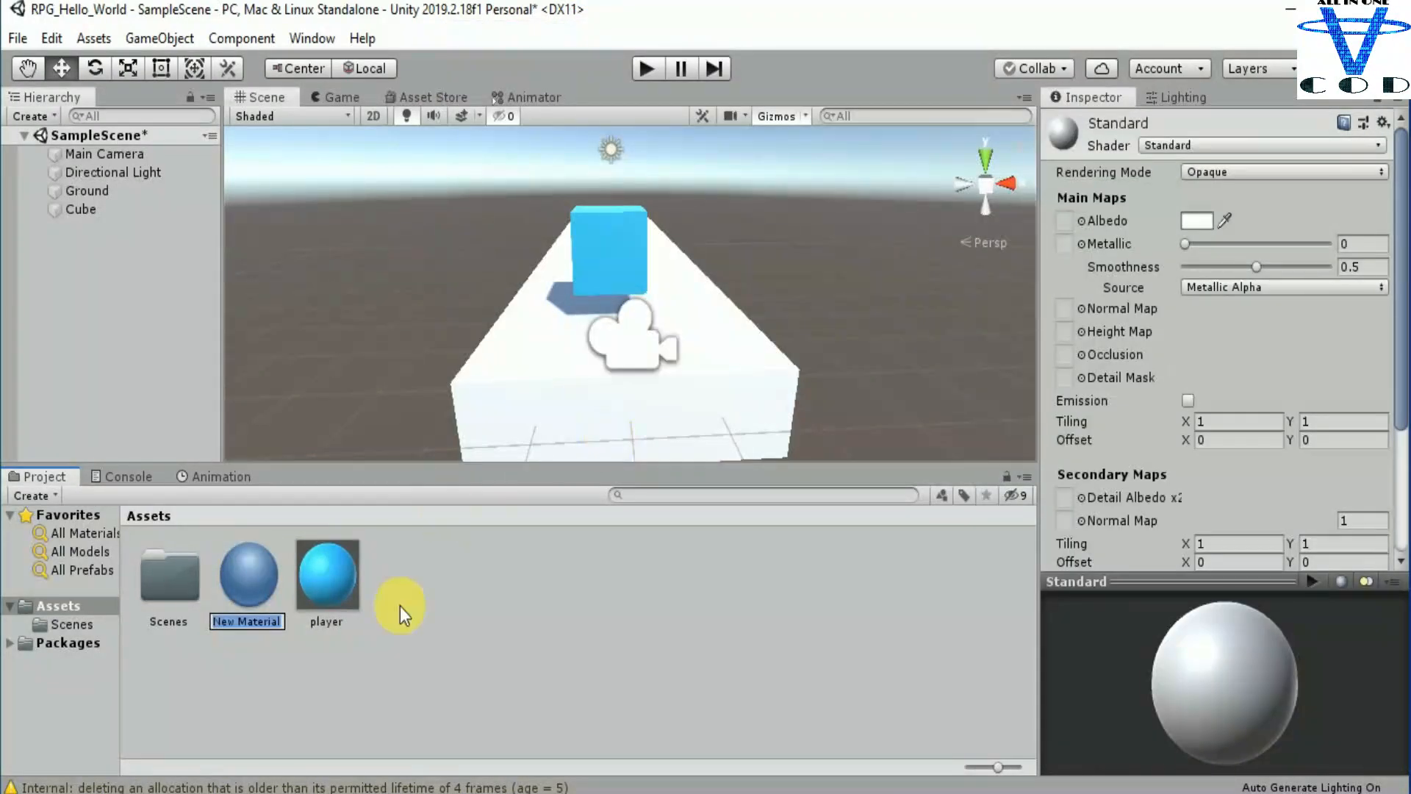
text(Ground)
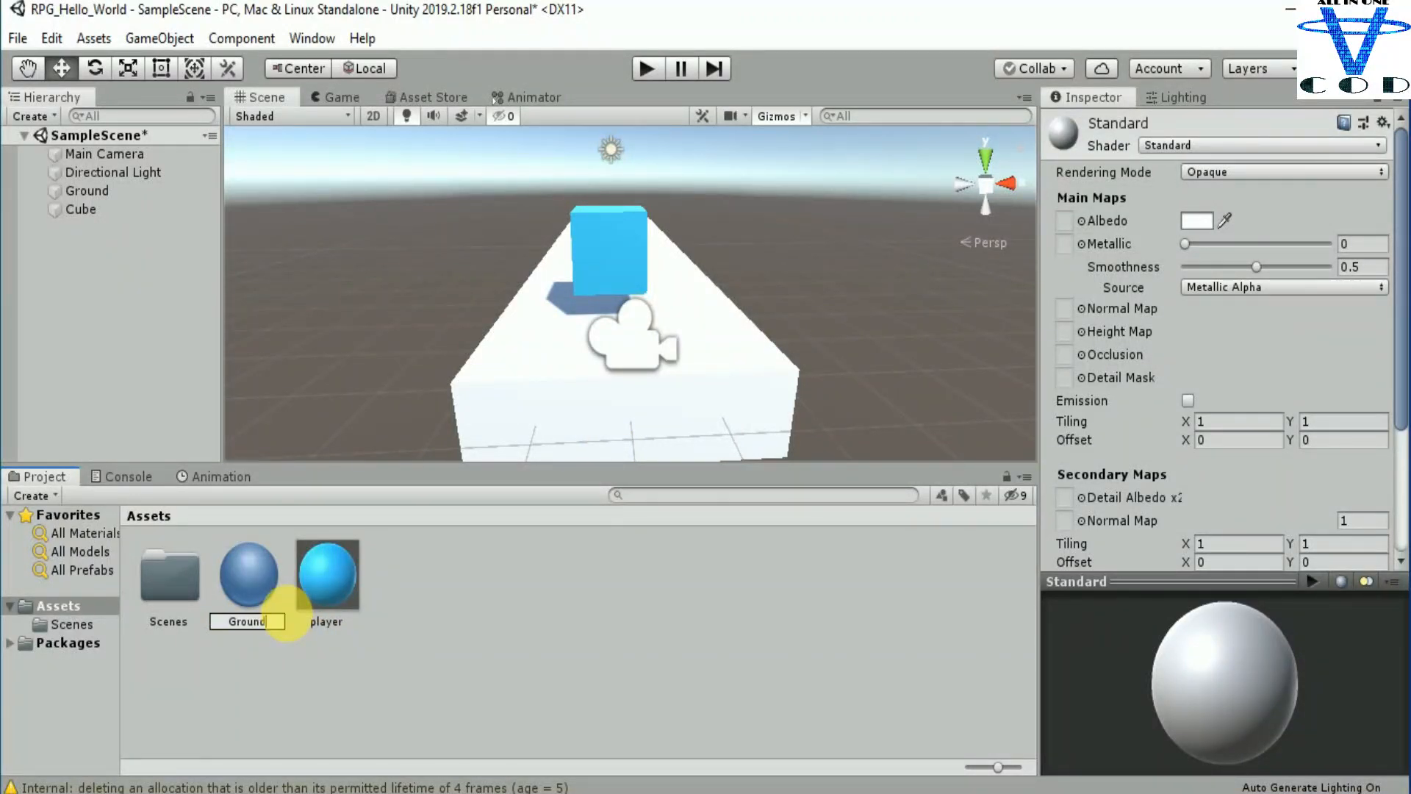
key(Return)
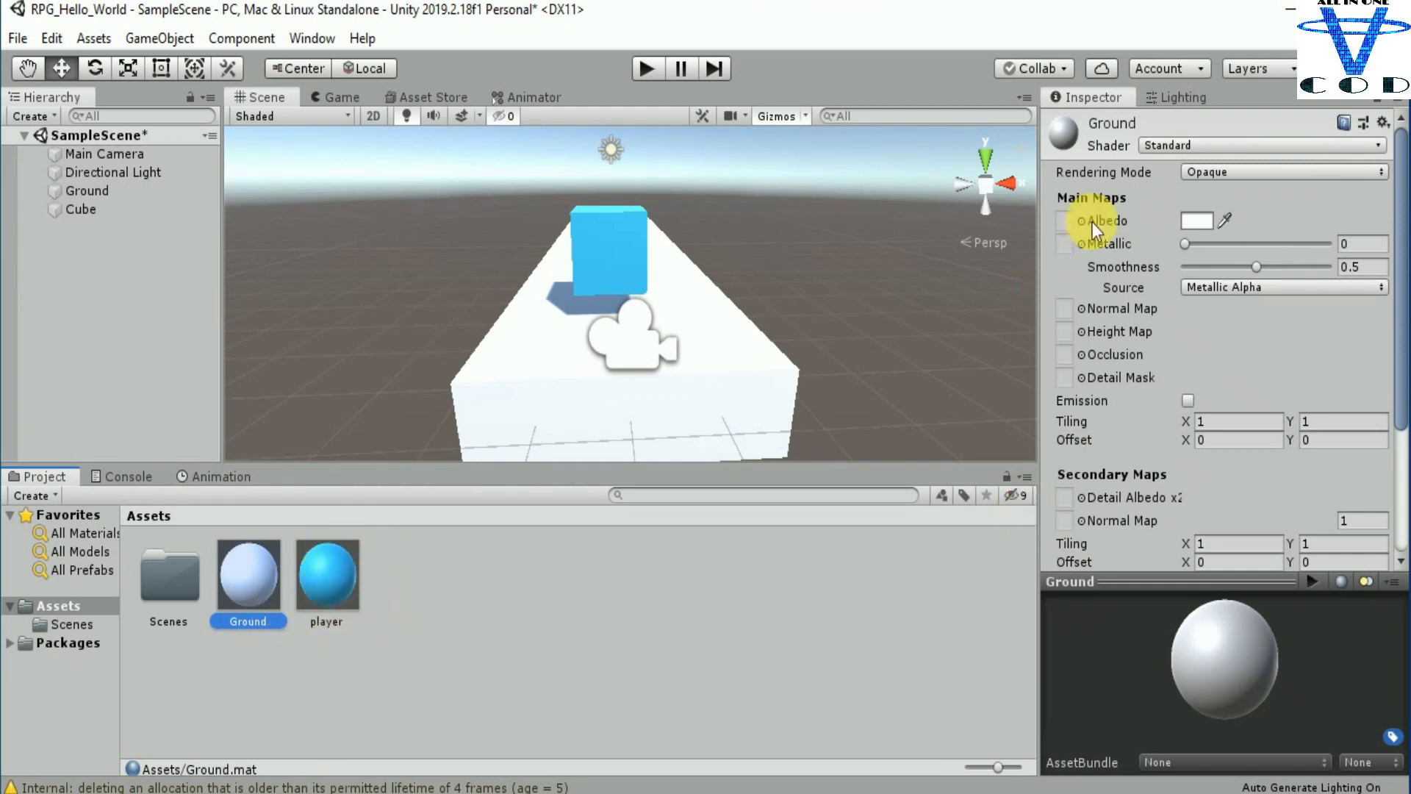
Step: Set the Ground material's albedo colour to a saturated green
click(1196, 220)
click(110, 100)
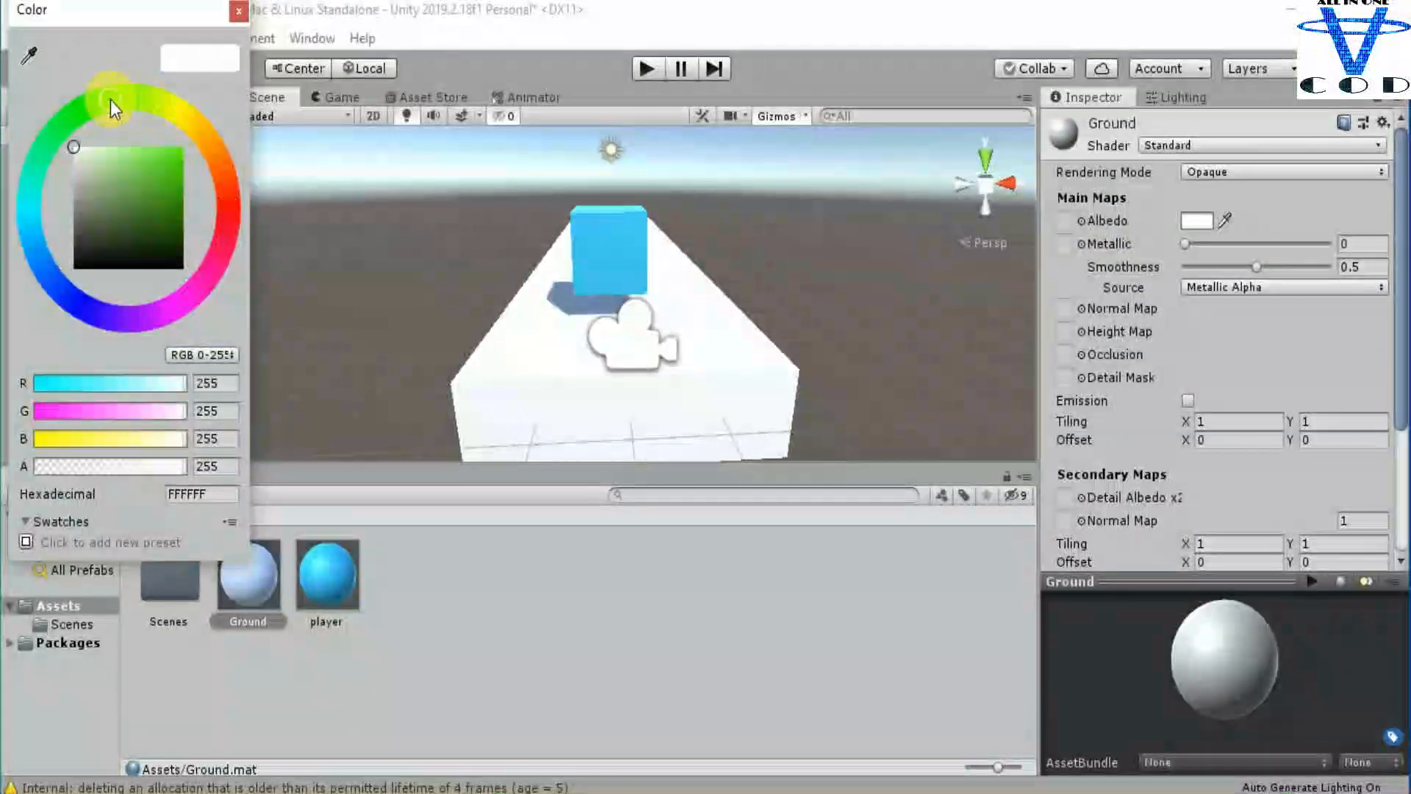
mouse_move(129, 163)
mouse_down()
mouse_move(229, 219)
mouse_move(237, 205)
mouse_move(178, 170)
mouse_up()
click(237, 11)
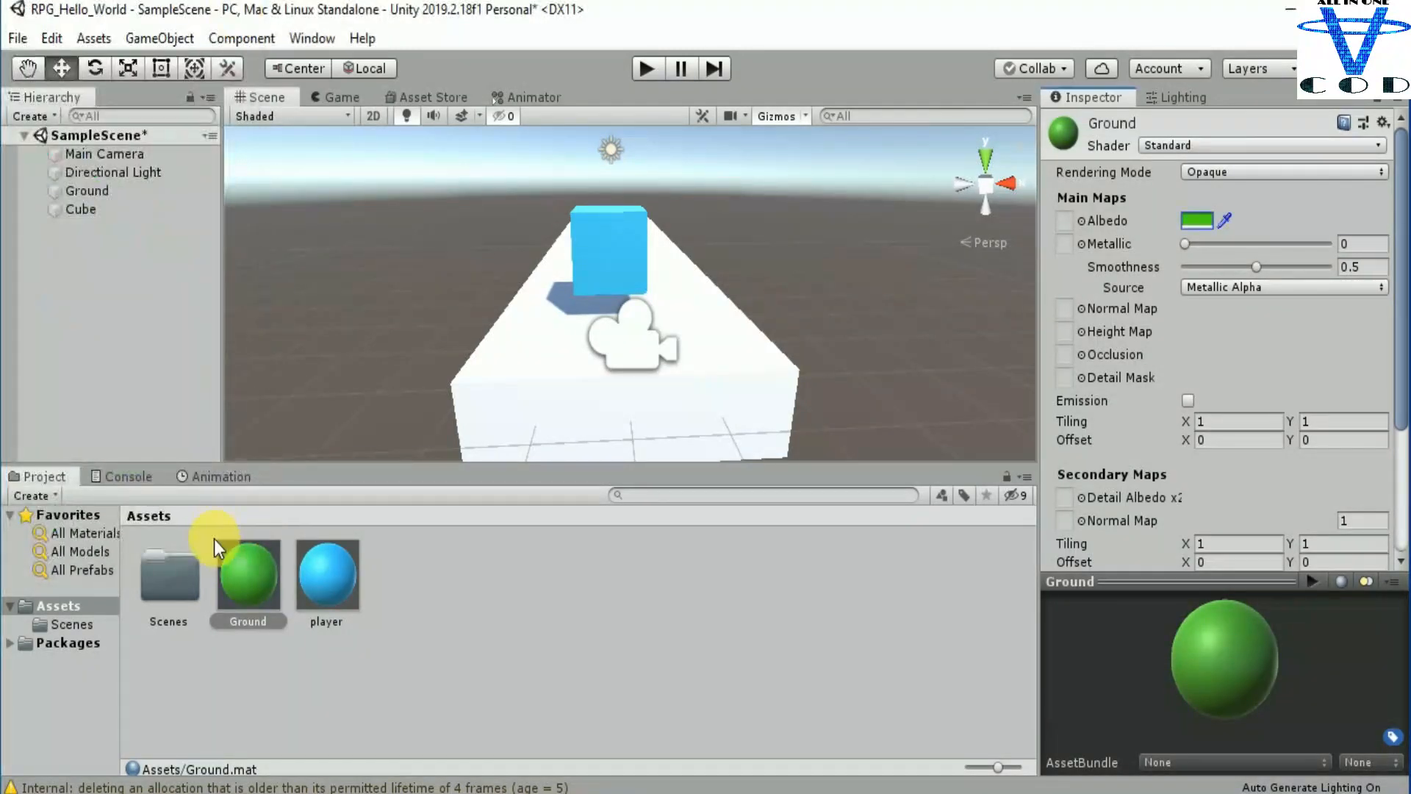
Step: Apply the green Ground material to the stretched Ground cube and inspect both coloured objects in the scene
drag(246, 560, 551, 360)
middle_drag(709, 356, 663, 384)
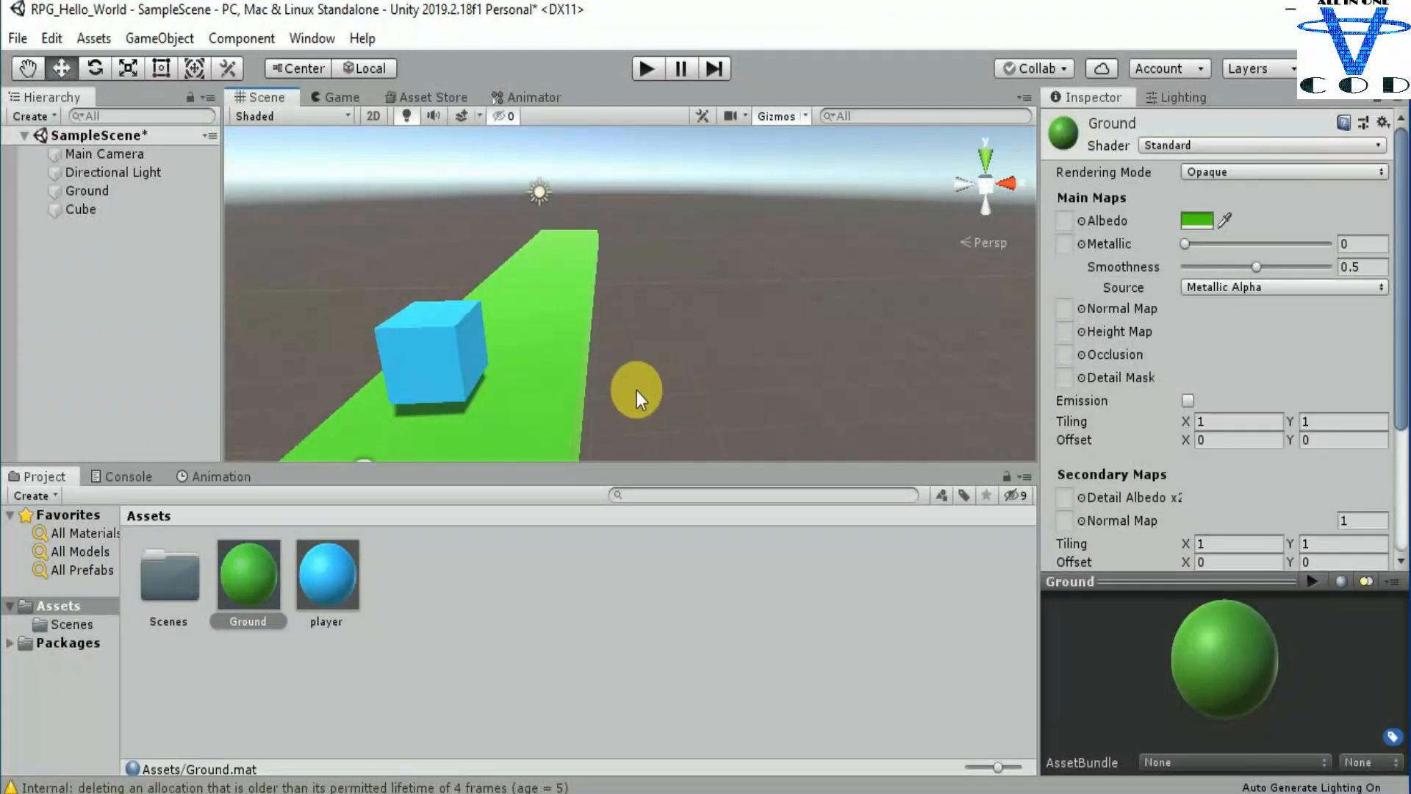
scroll(567, 405, down, 5)
right_drag(563, 405, 554, 408)
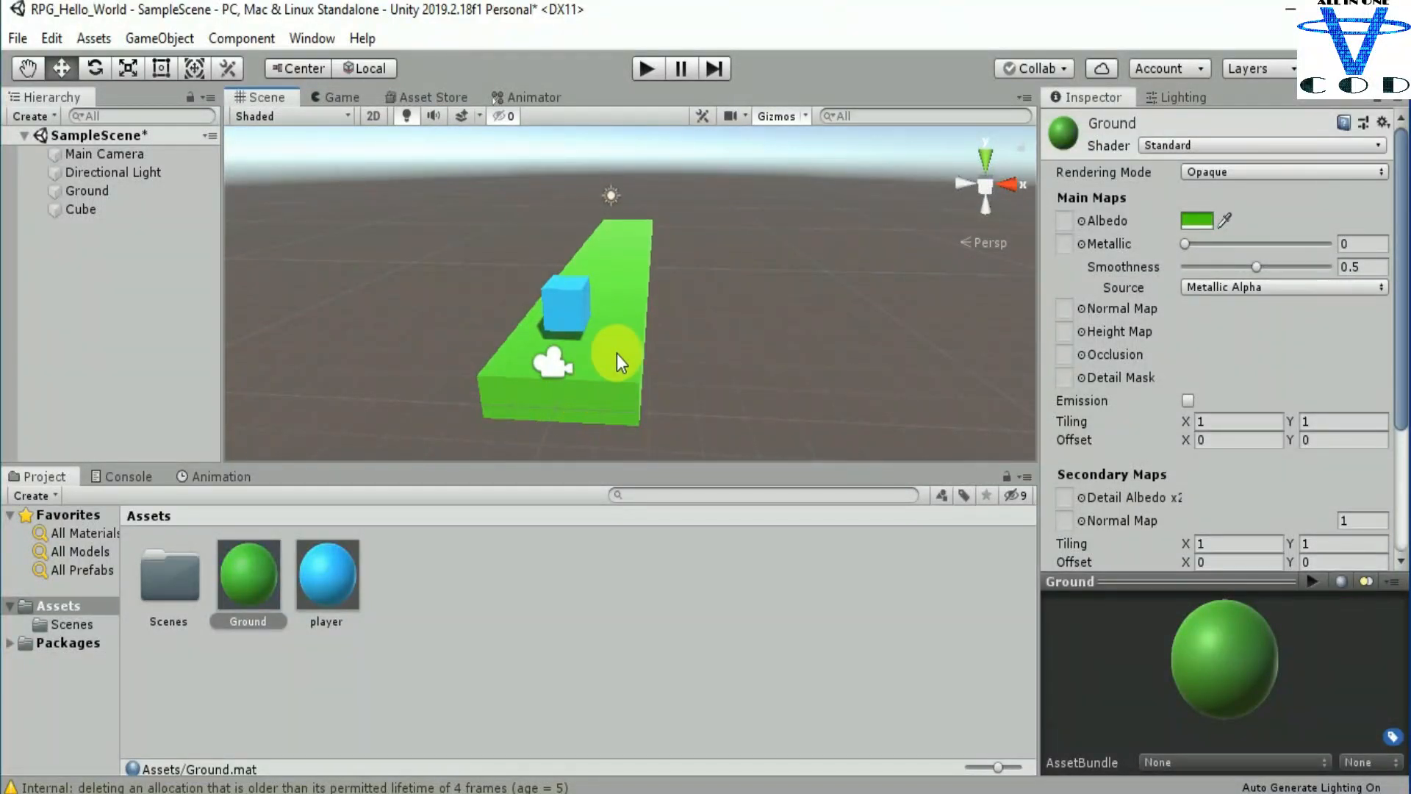
scroll(616, 354, up, 5)
scroll(616, 354, down, 4)
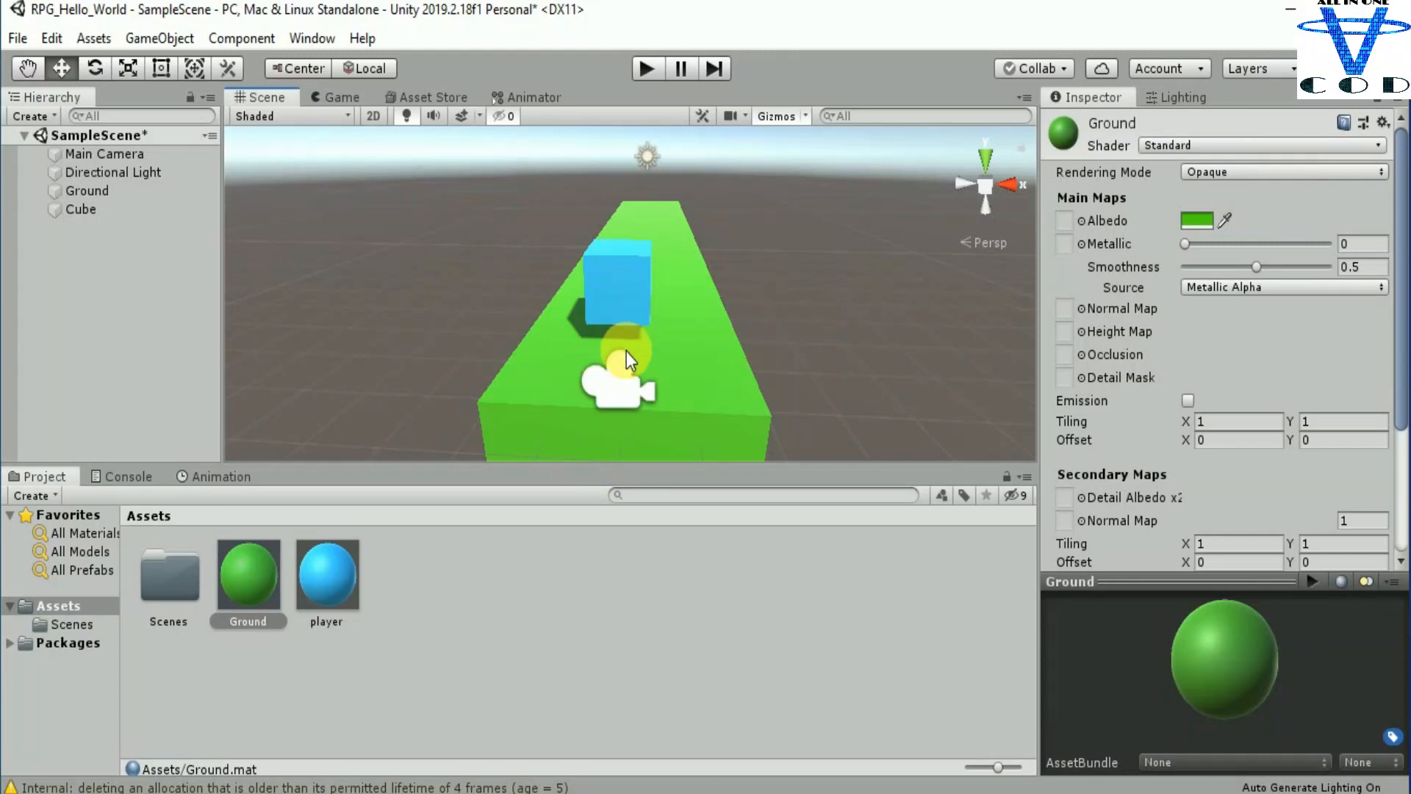
scroll(691, 316, down, 2)
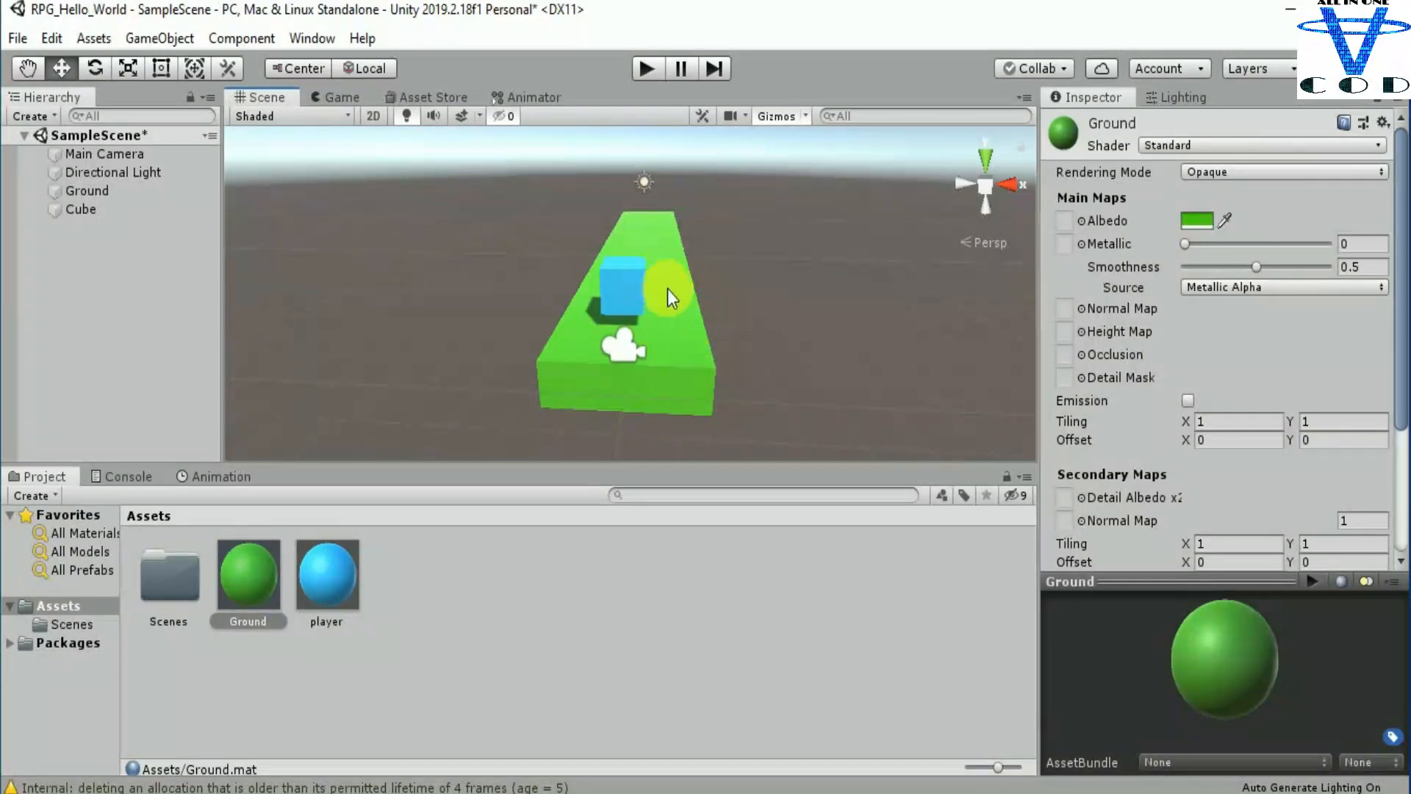
scroll(668, 291, up, 3)
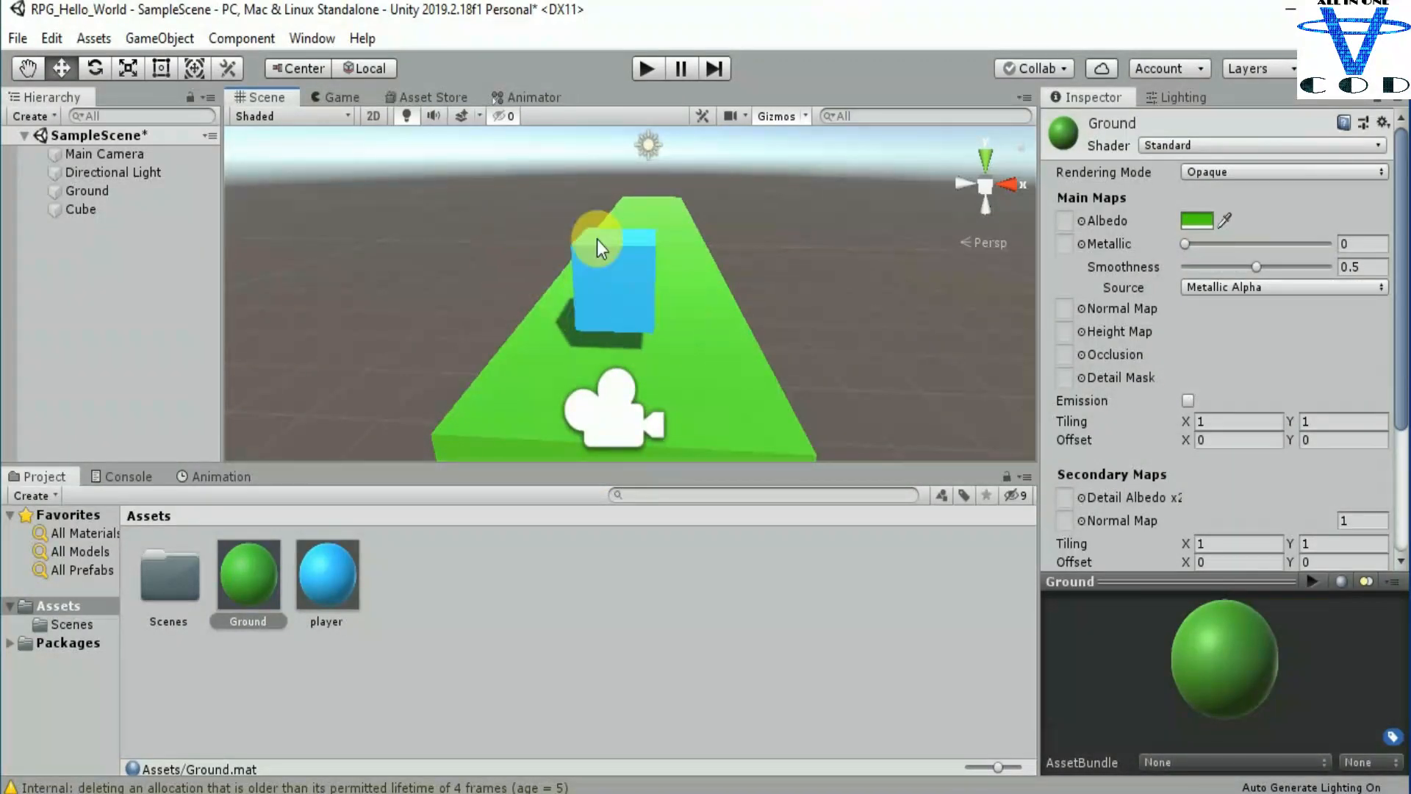
Step: Play-test the scene twice, selecting the blue cube between the two runs
click(642, 69)
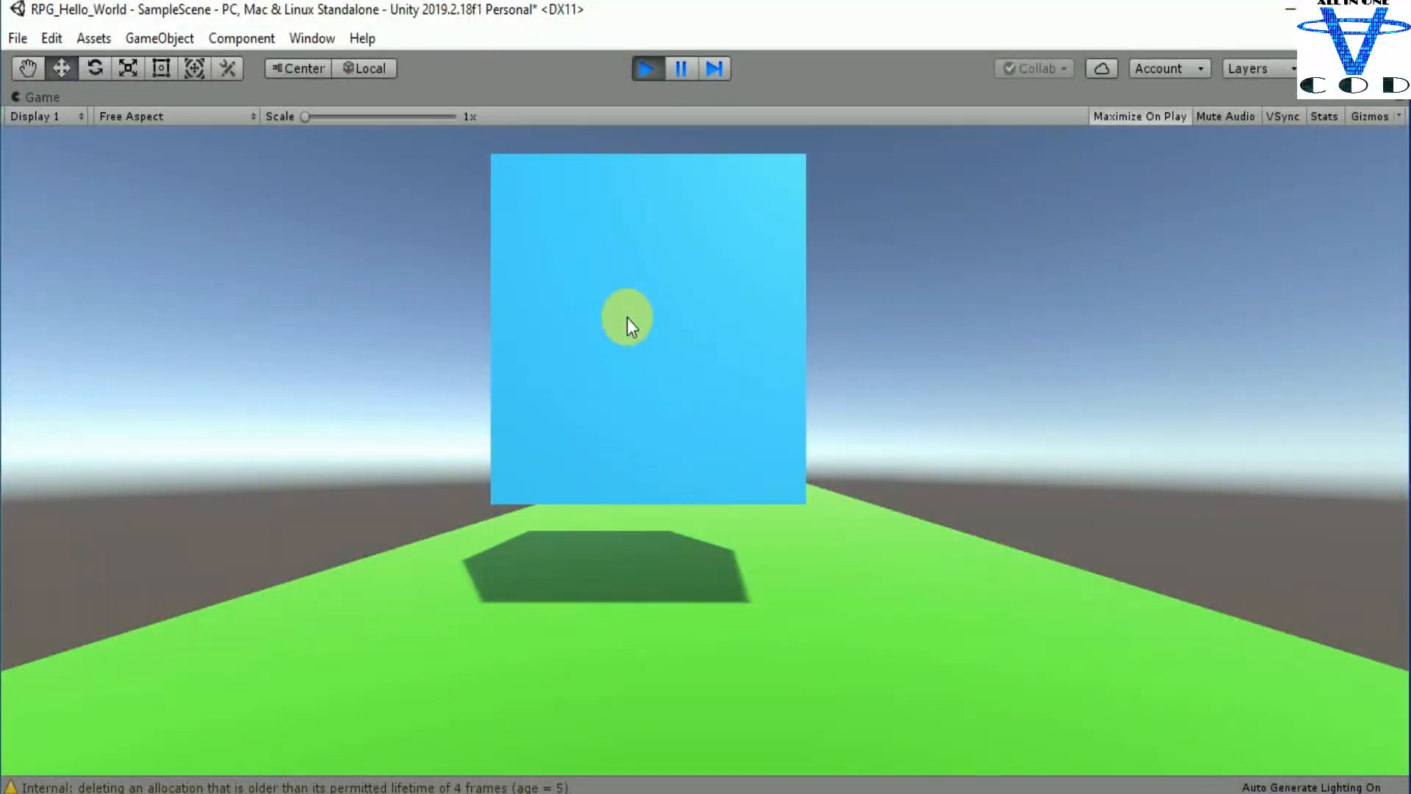
click(644, 68)
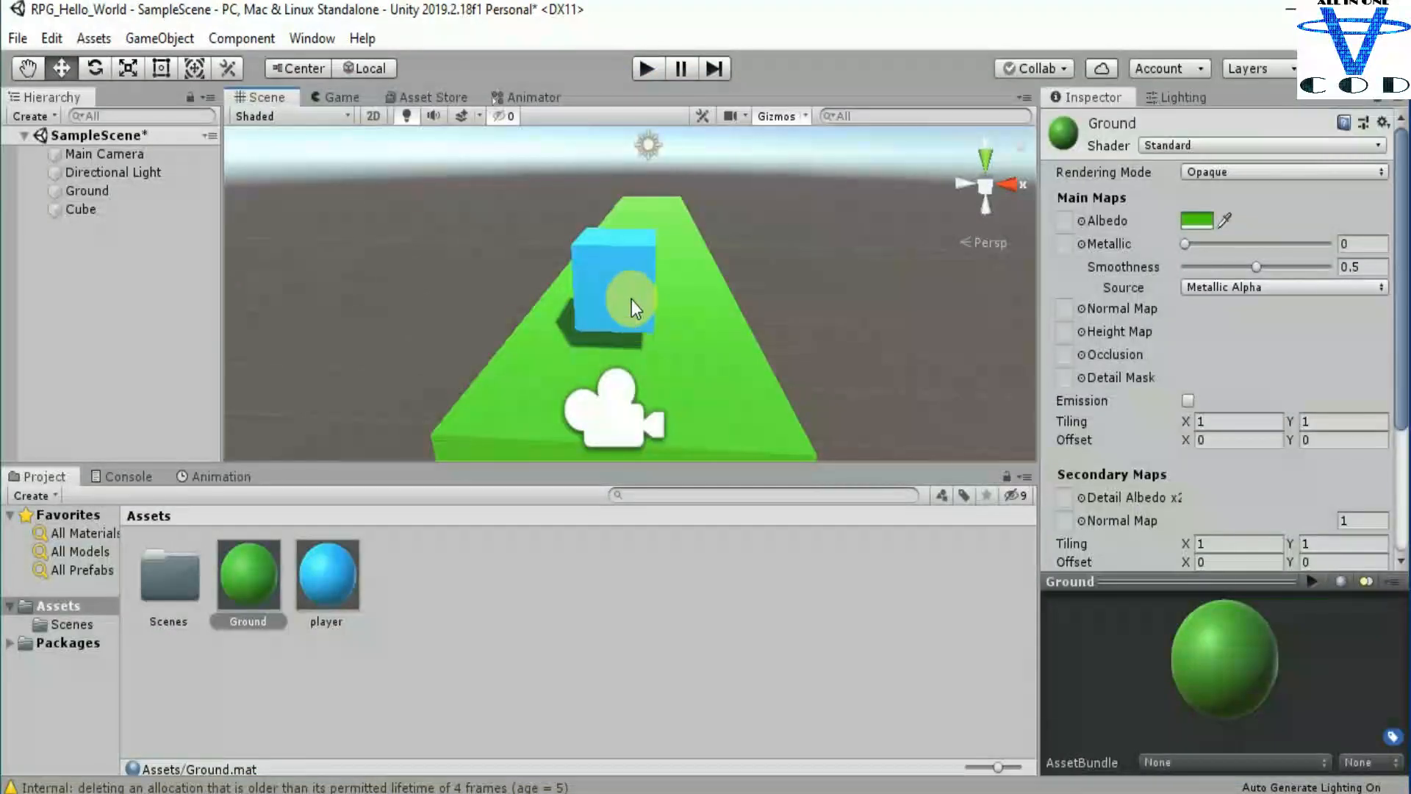
click(632, 299)
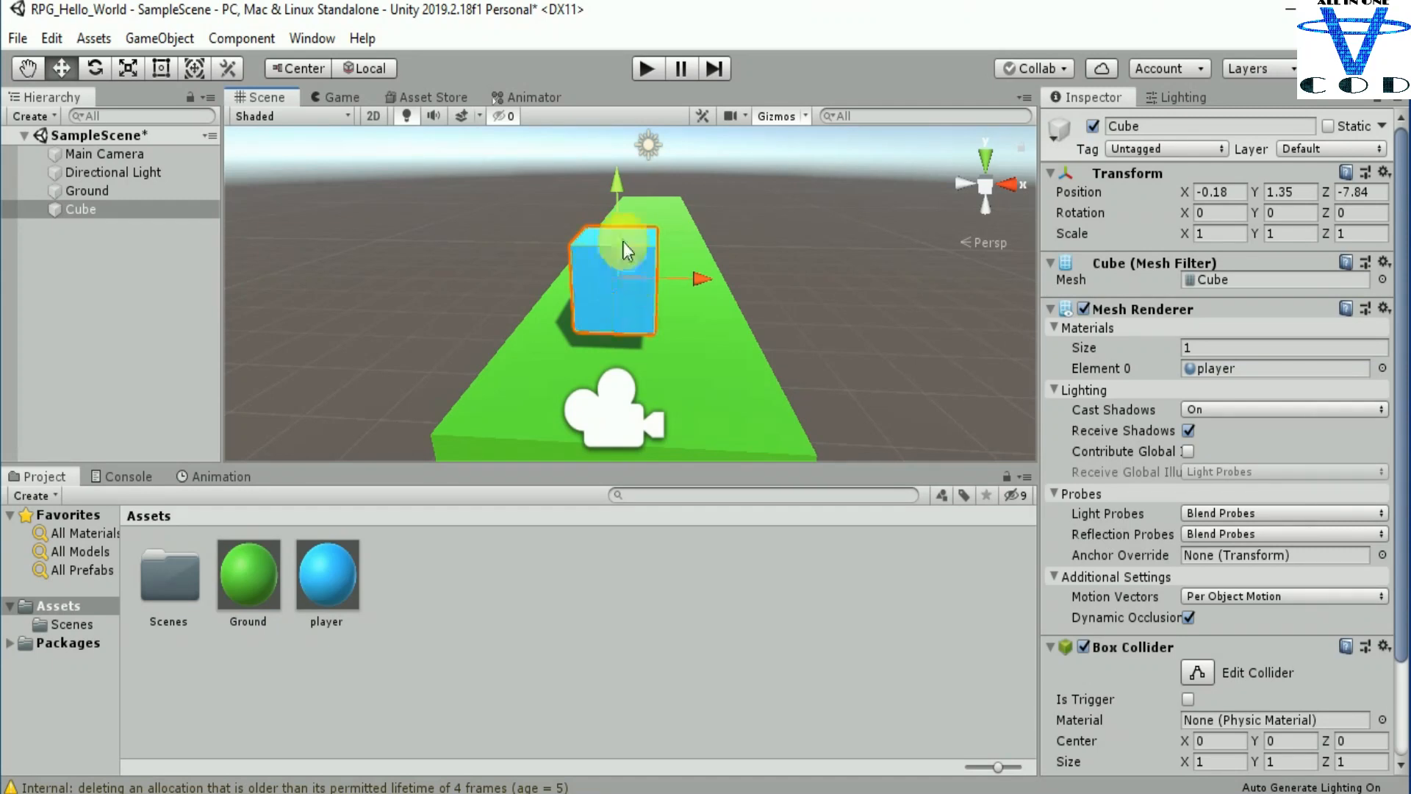
click(646, 71)
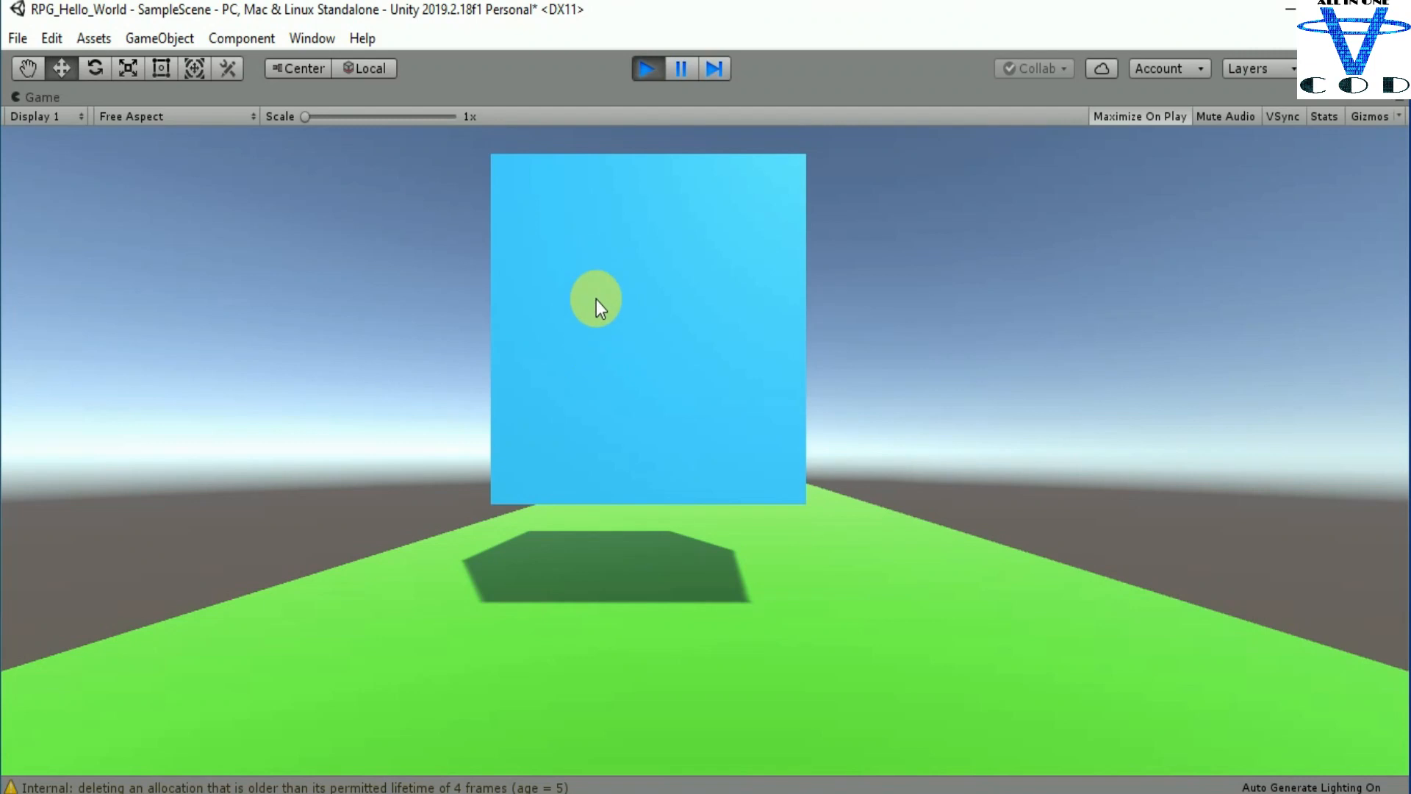
click(646, 68)
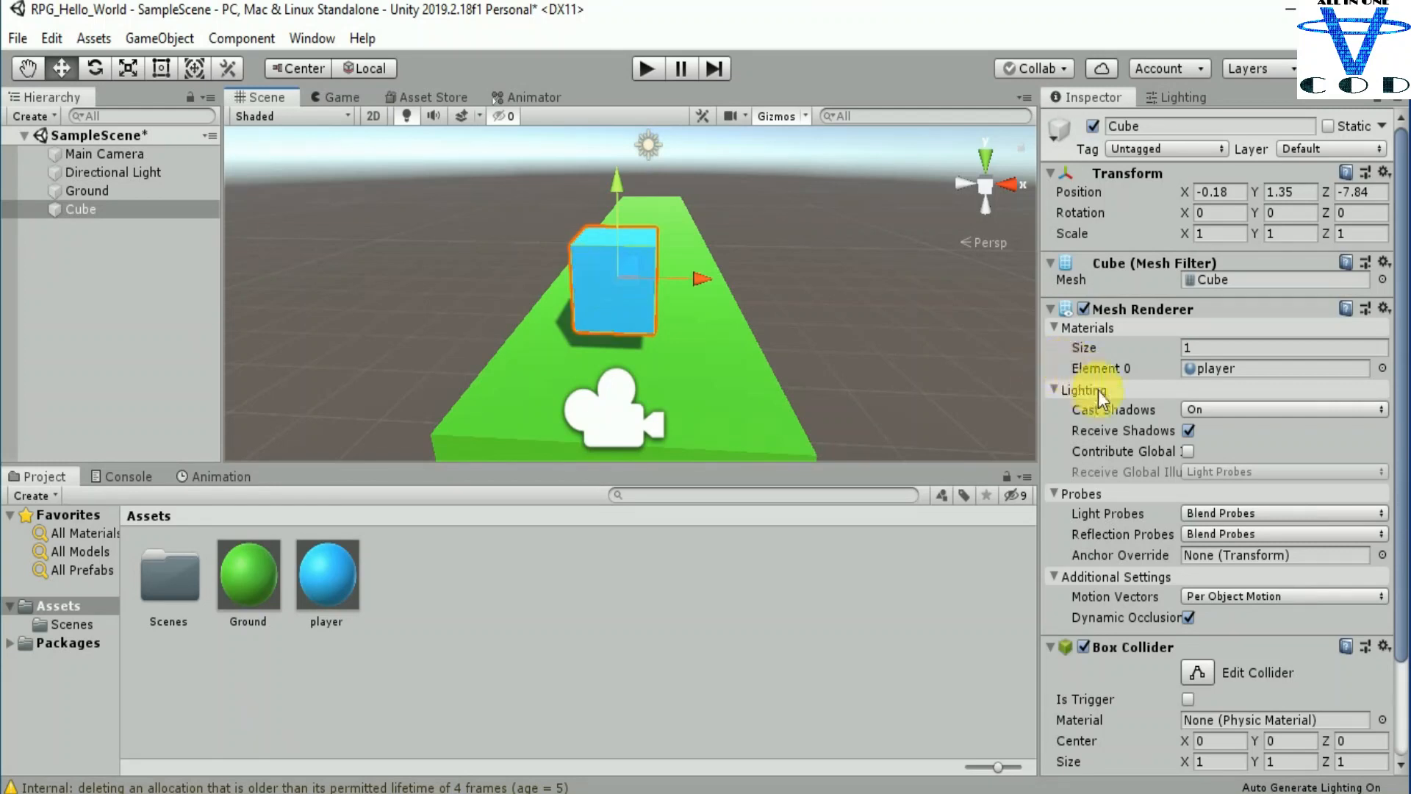
Step: Add a Rigidbody physics component to the blue cube and play-test the scene with it
scroll(1103, 401, down, 3)
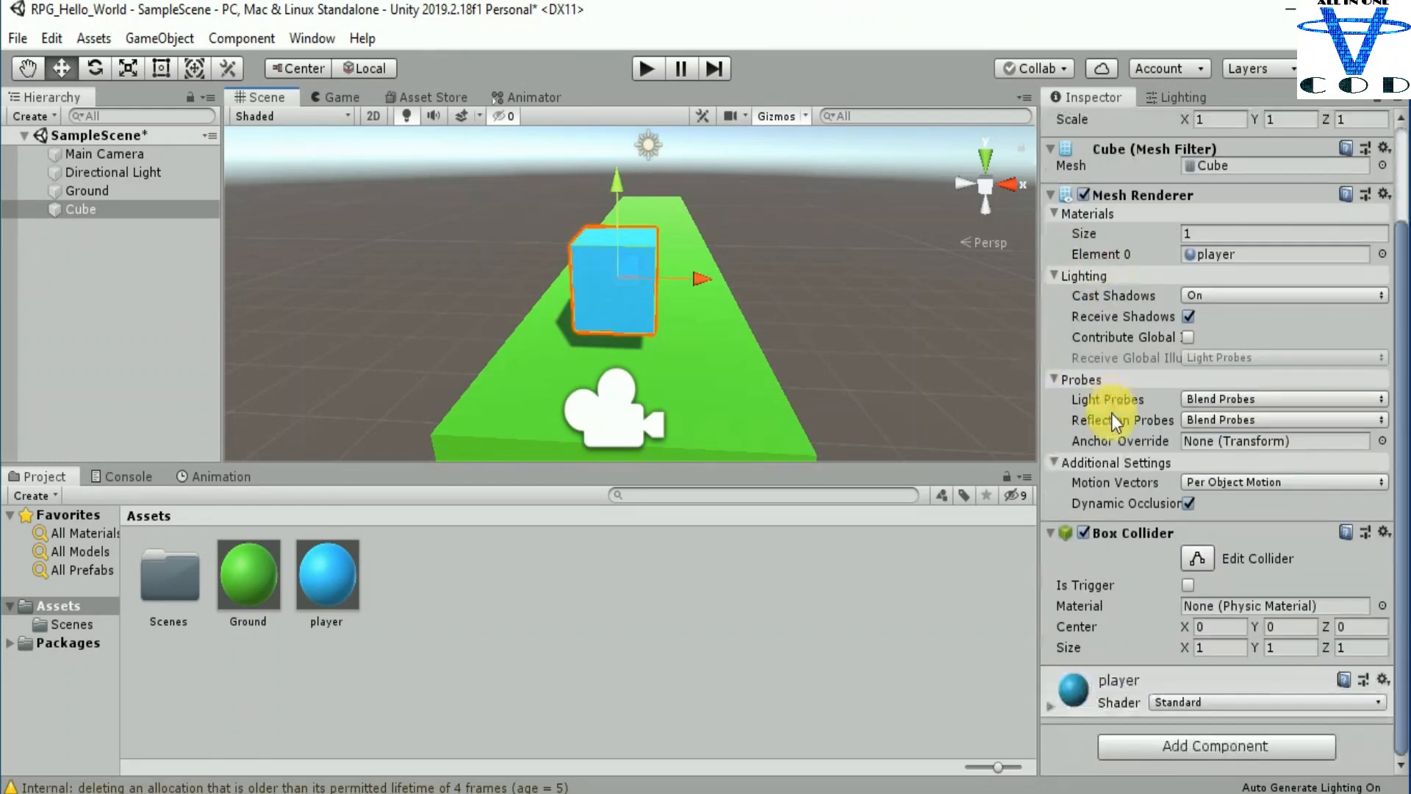
click(1139, 756)
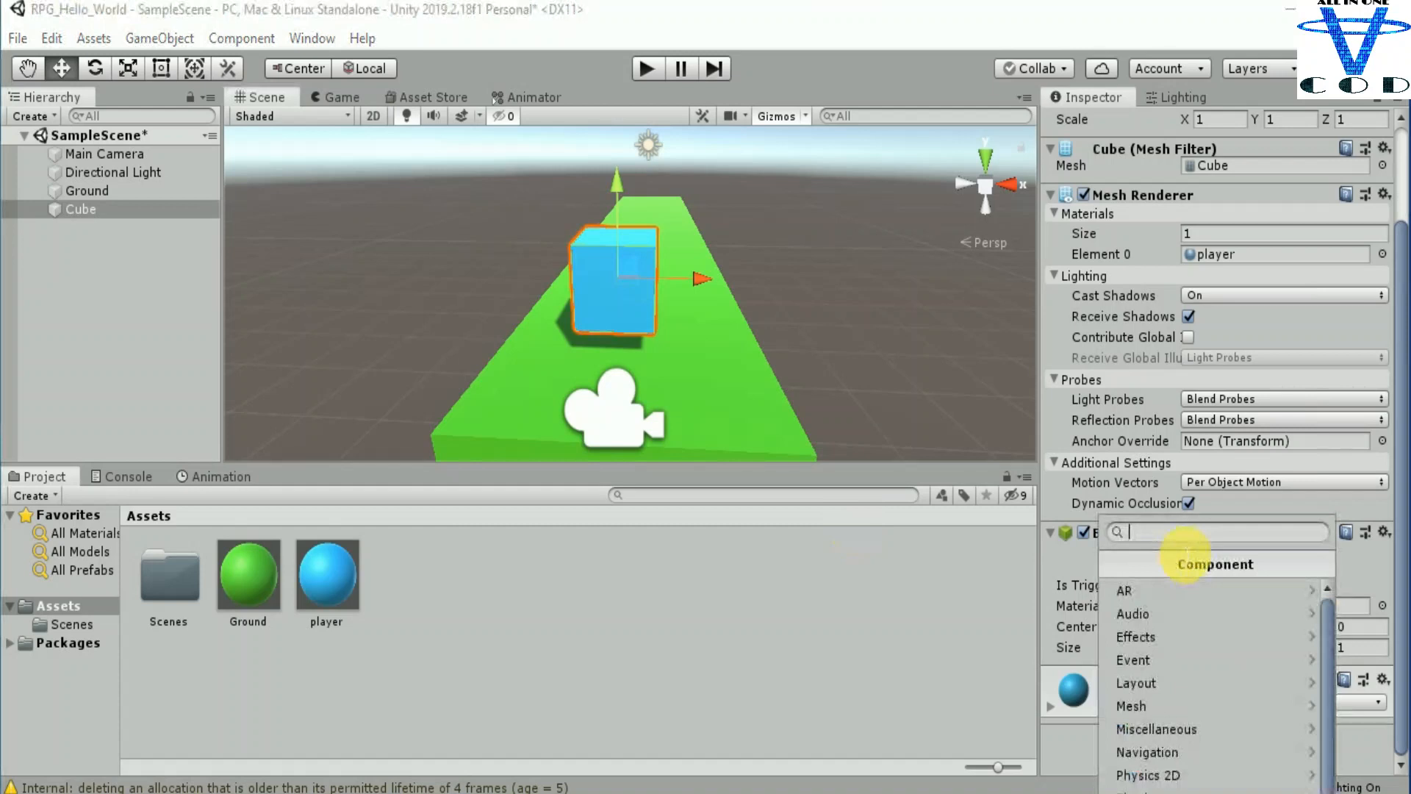
scroll(1179, 723, down, 2)
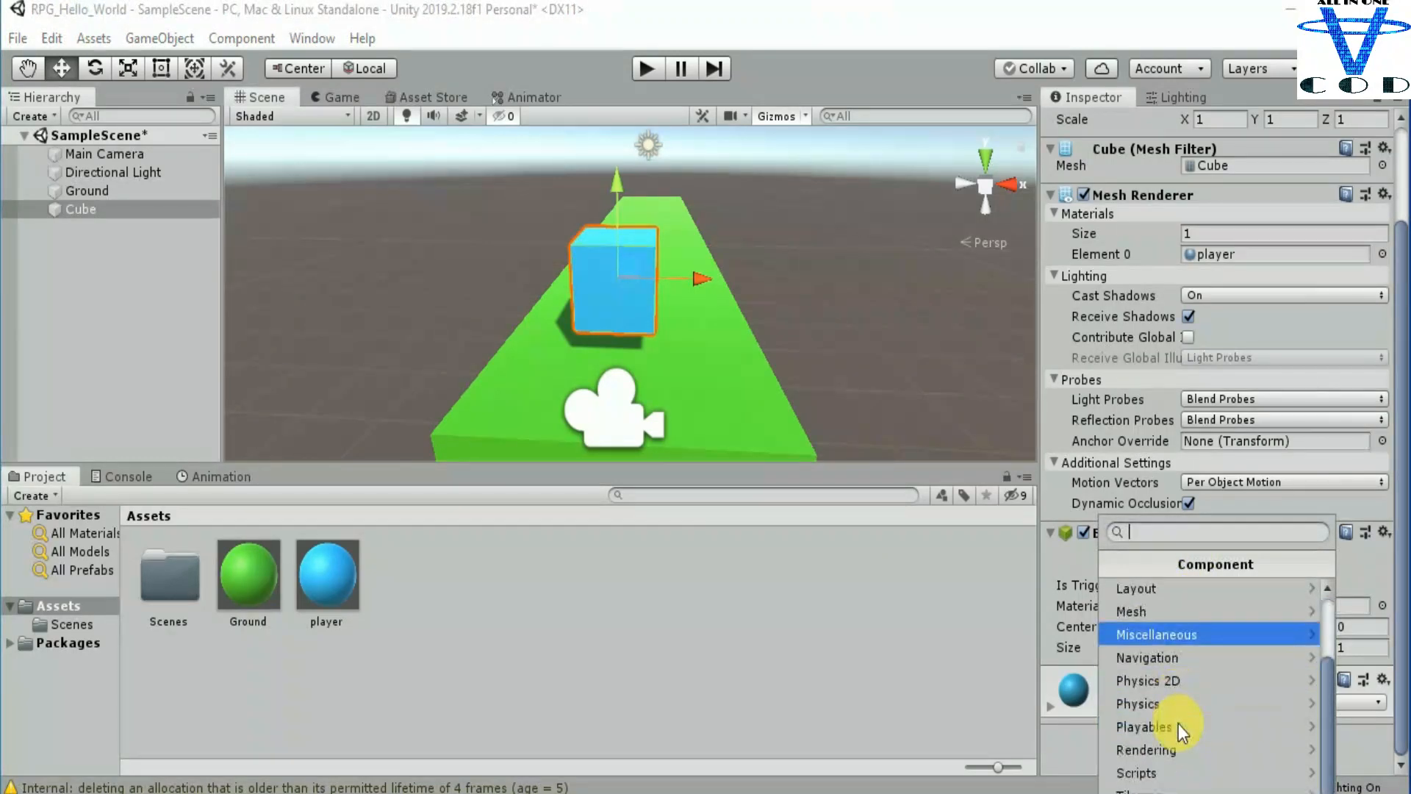
scroll(1182, 672, up, 2)
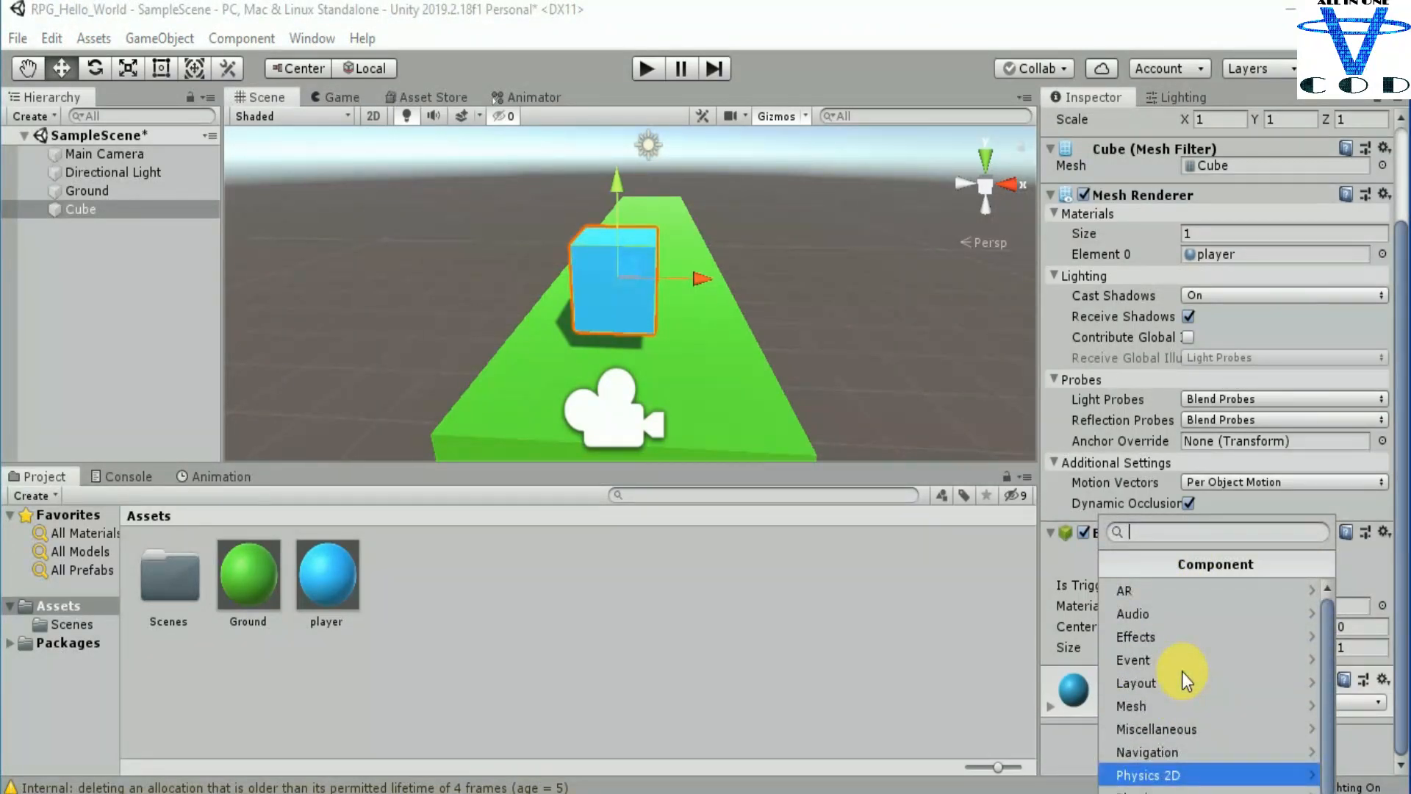
scroll(1188, 717, down, 2)
click(1166, 704)
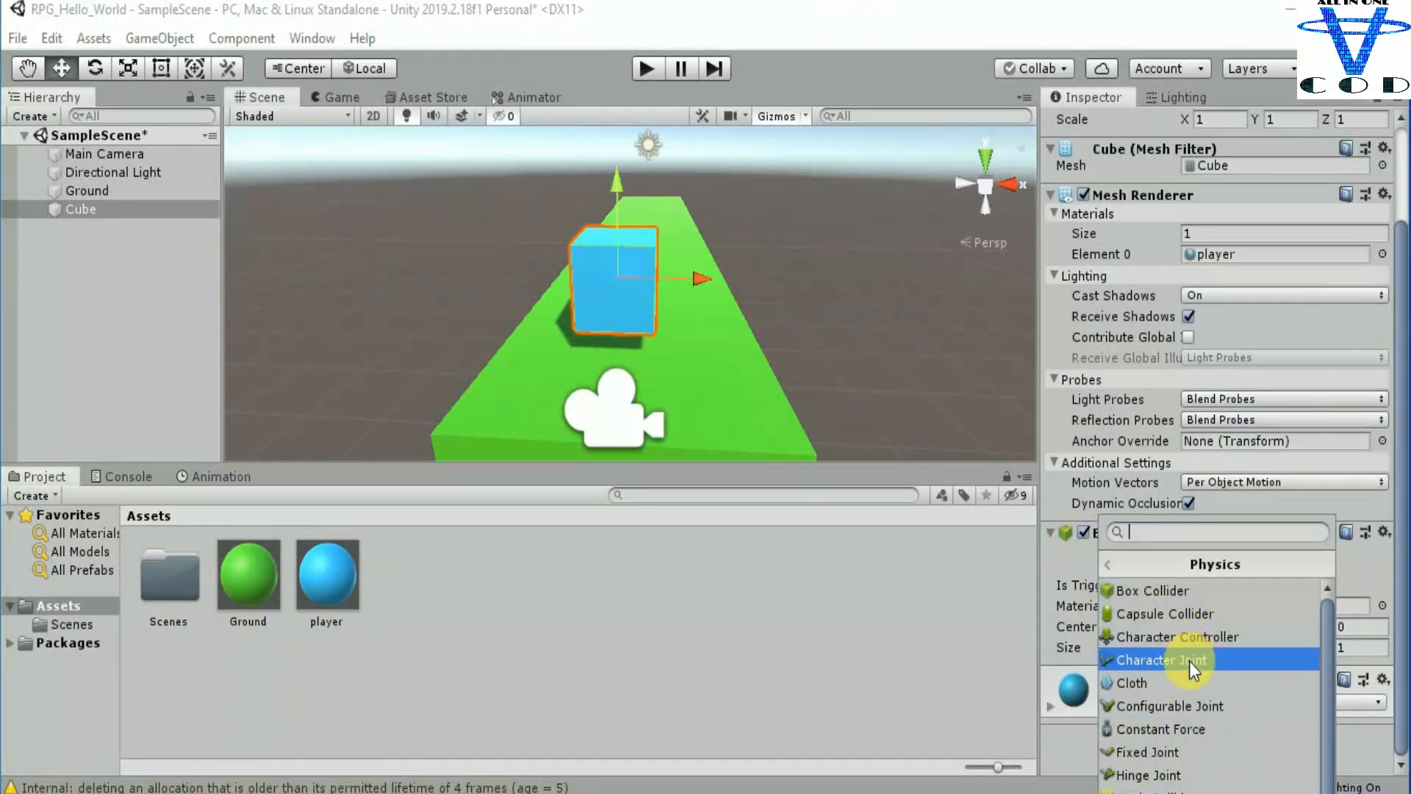
scroll(1190, 665, down, 2)
click(1156, 776)
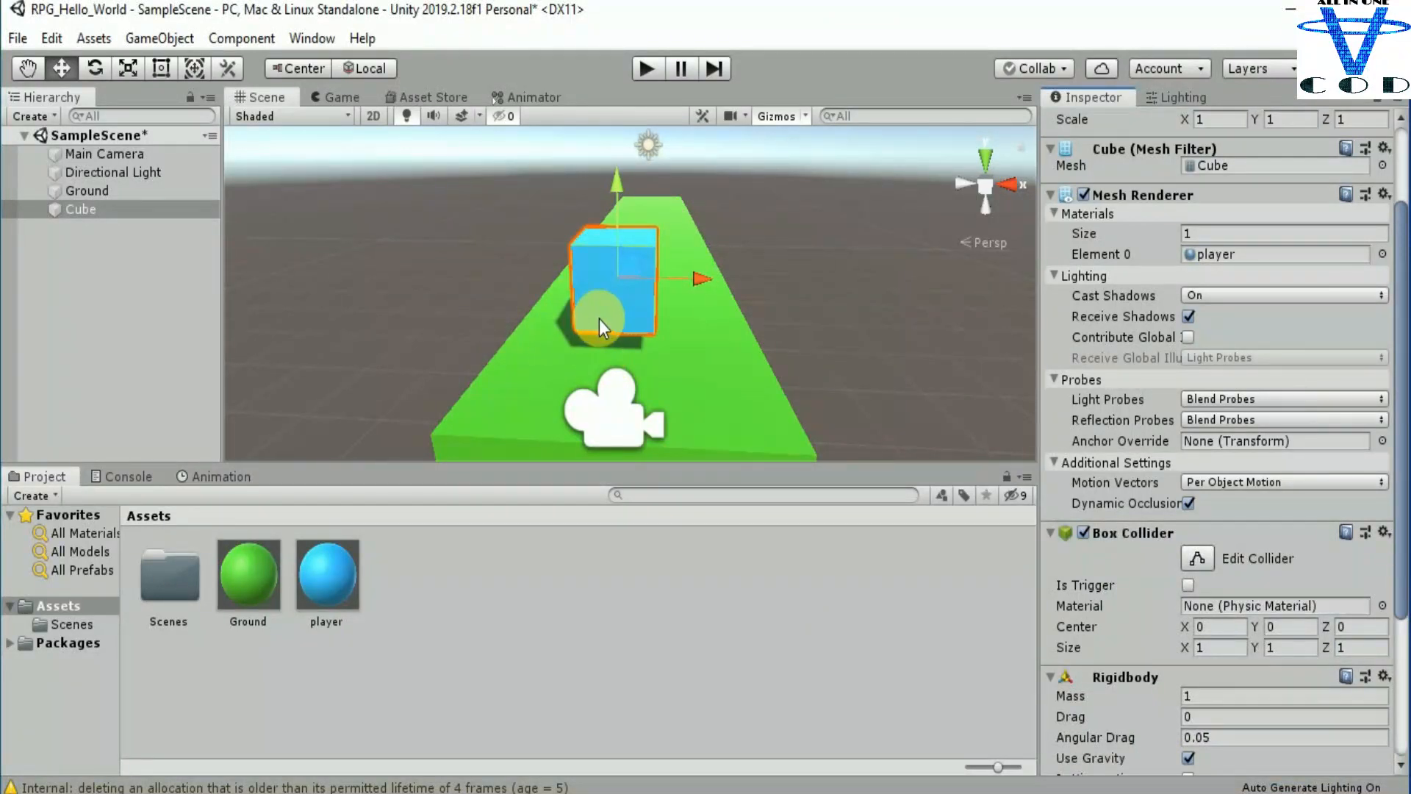
click(646, 77)
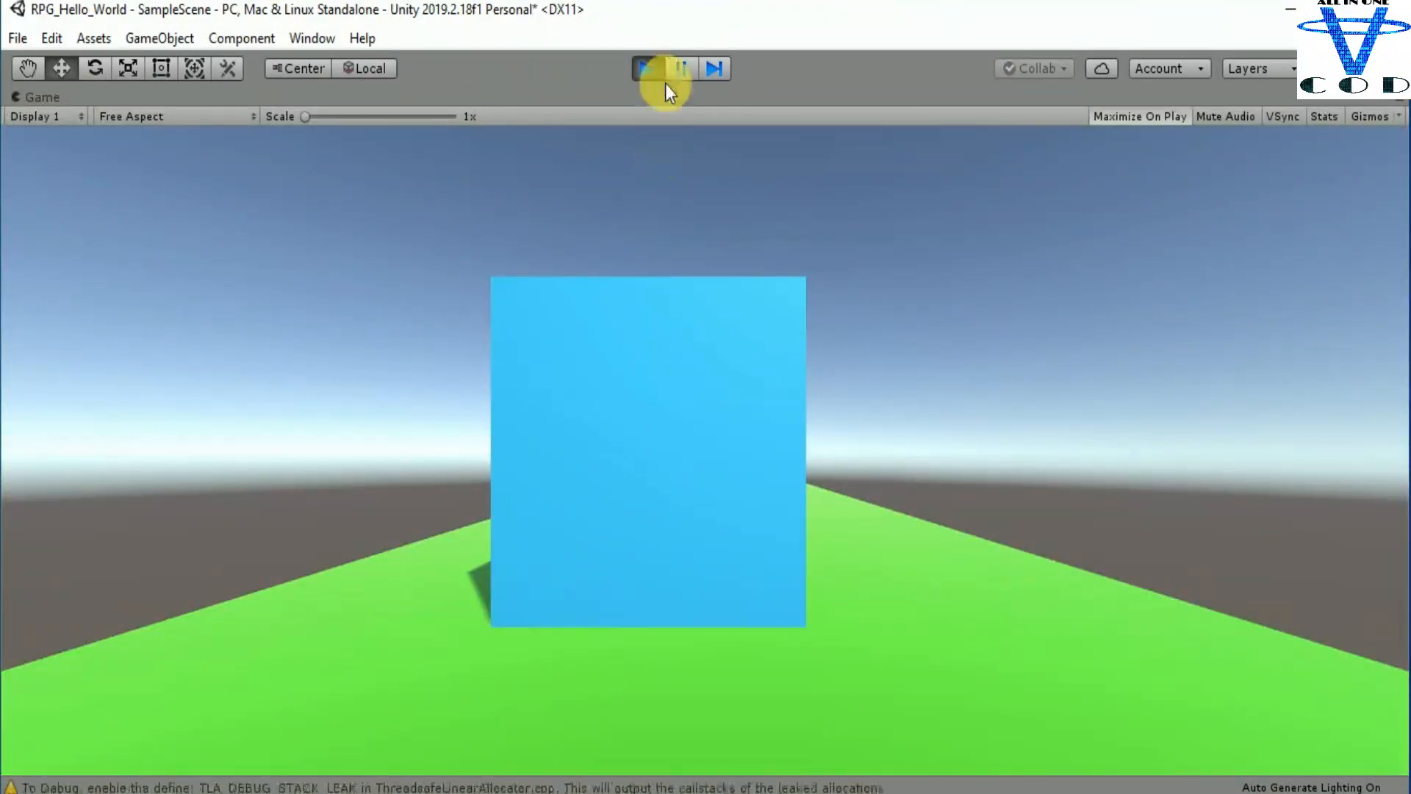
click(642, 72)
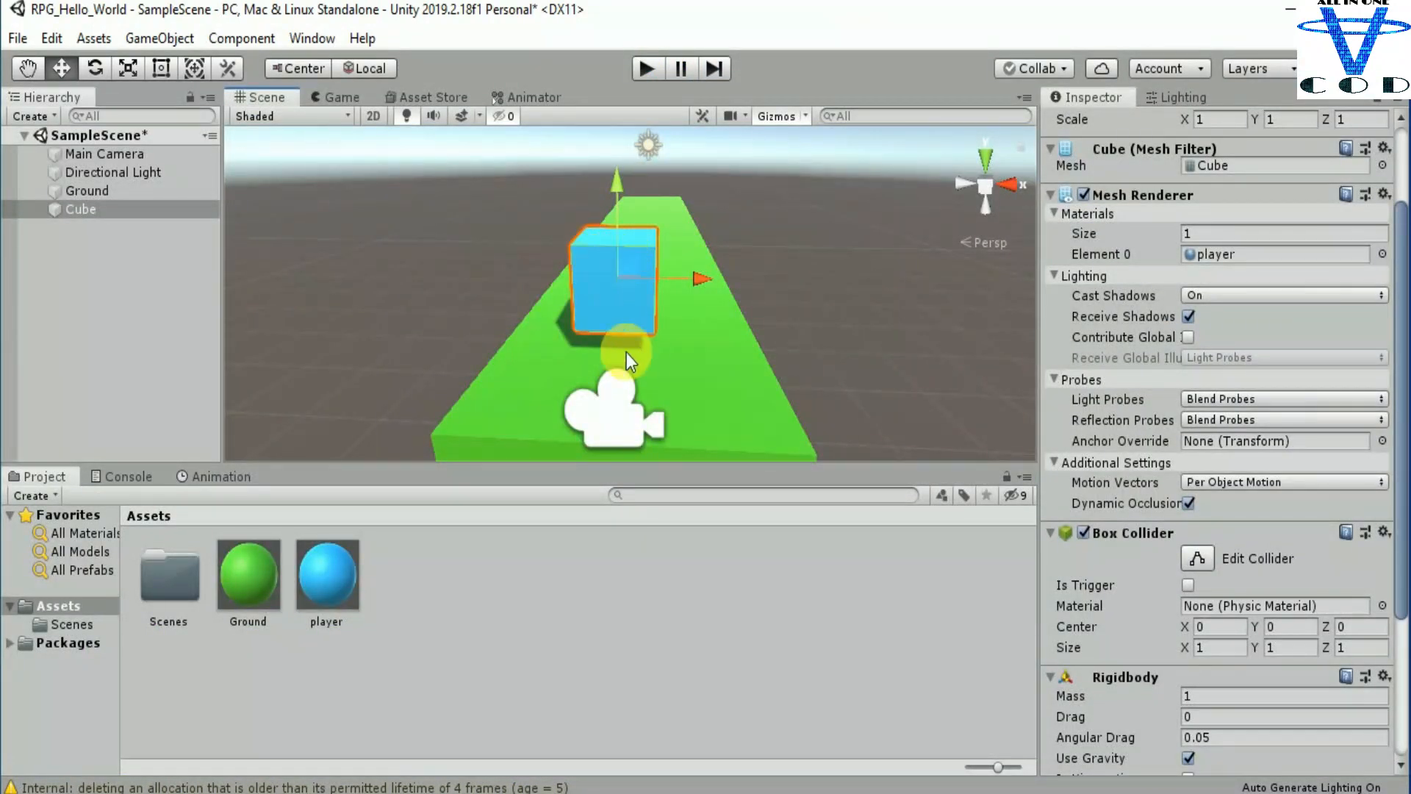
Step: Move the blue cube higher above the Ground and farther from the Main Camera, keeping it selected
scroll(610, 283, down, 4)
drag(621, 211, 620, 151)
middle_drag(621, 151, 521, 214)
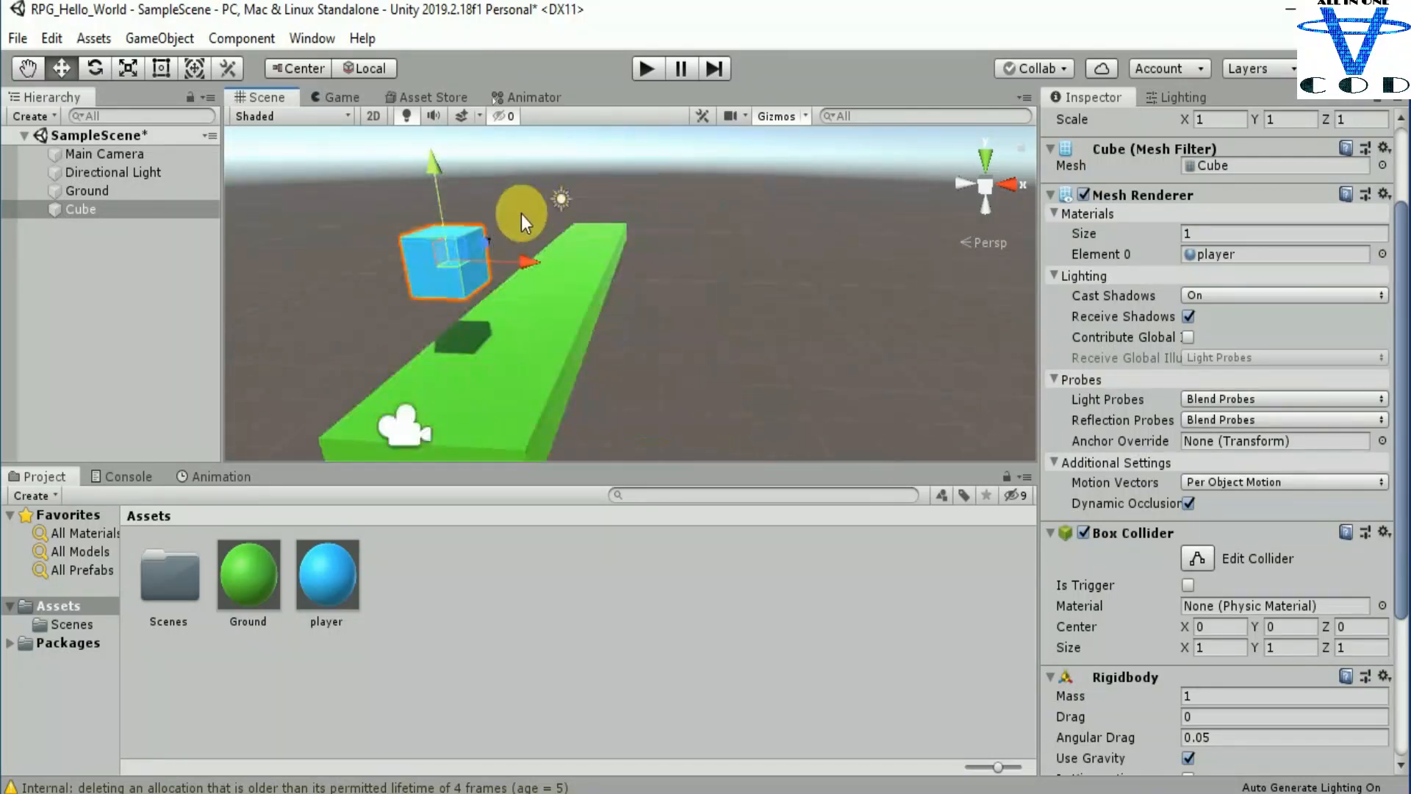
drag(478, 239, 519, 232)
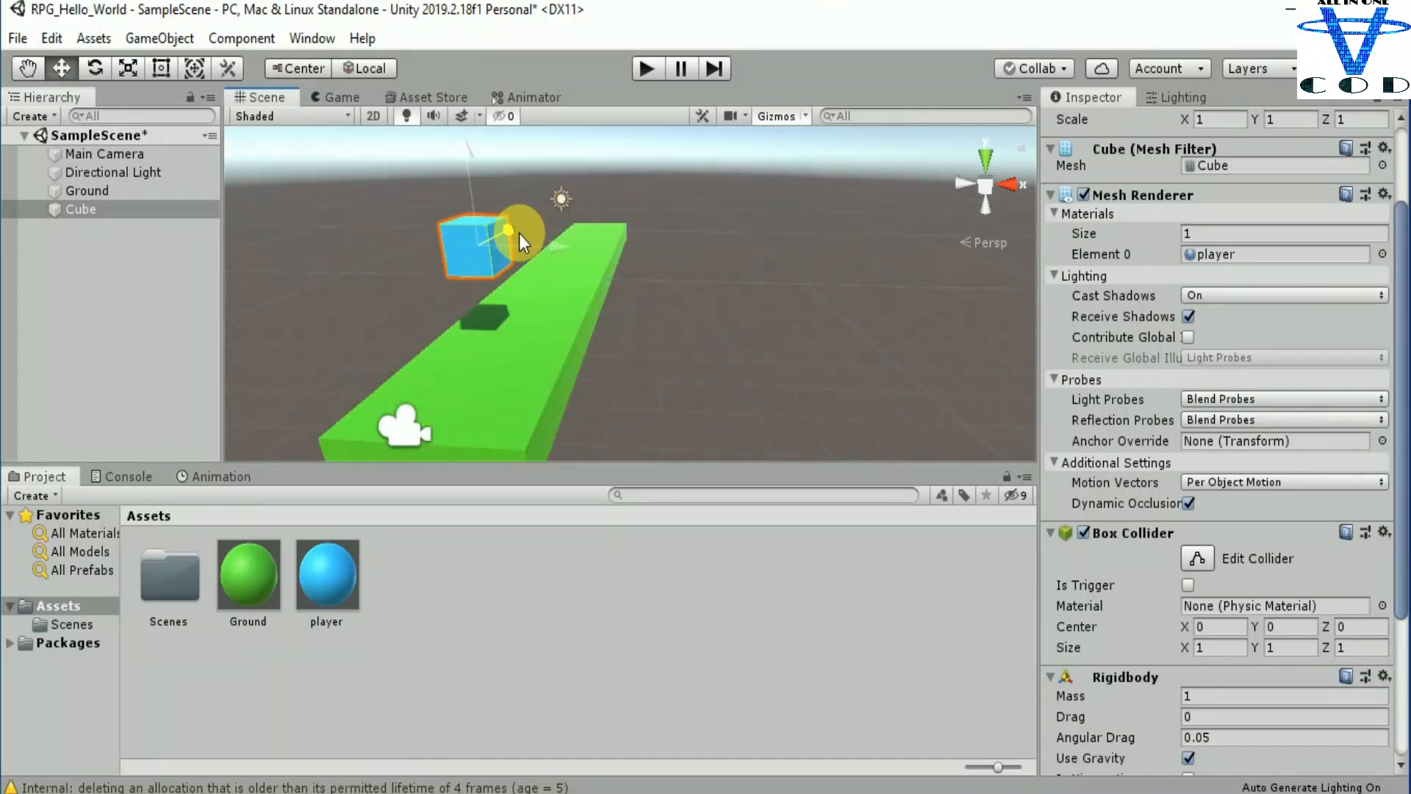
click(113, 209)
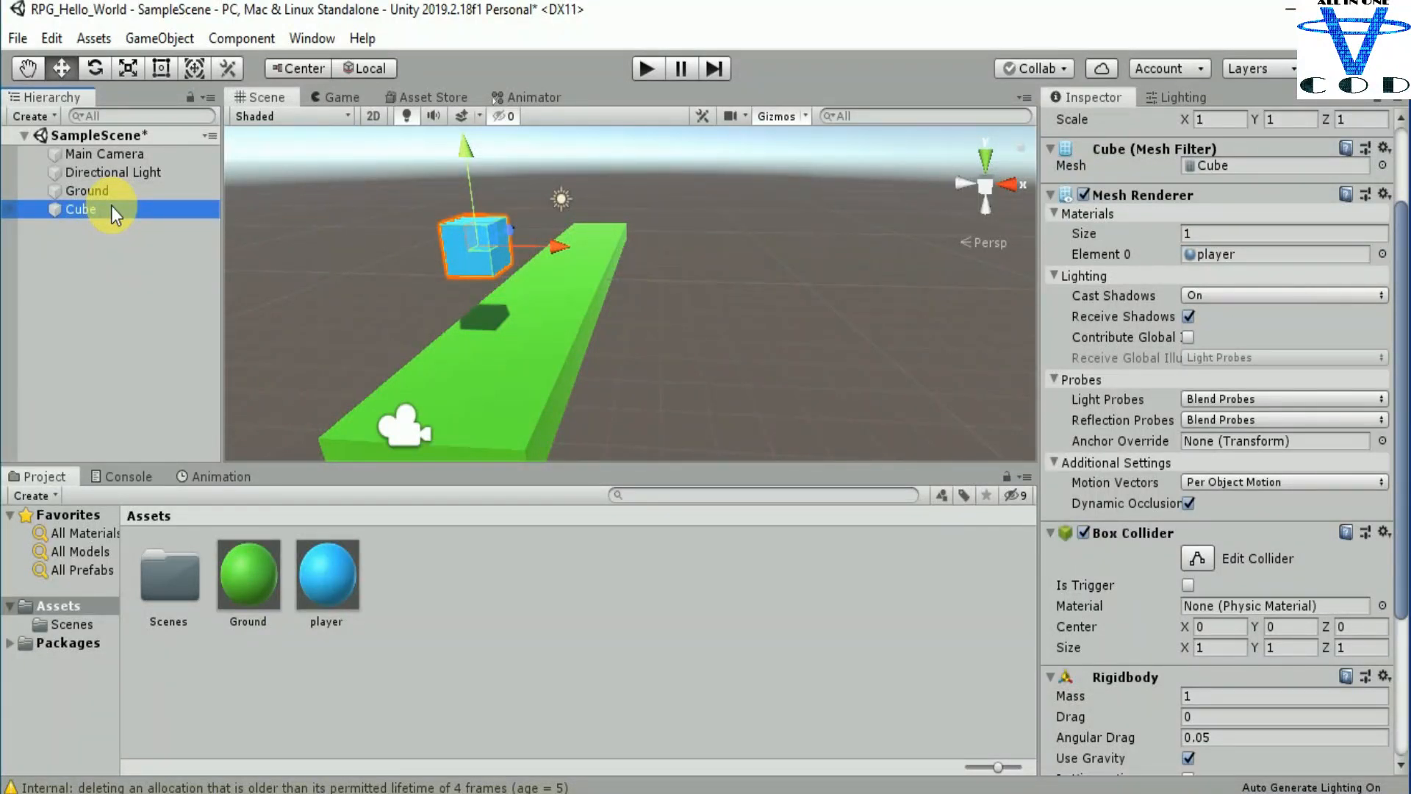
Step: Duplicate the blue cube and lower the copy to about Y 1.18, just above the Ground
key(ctrl+d)
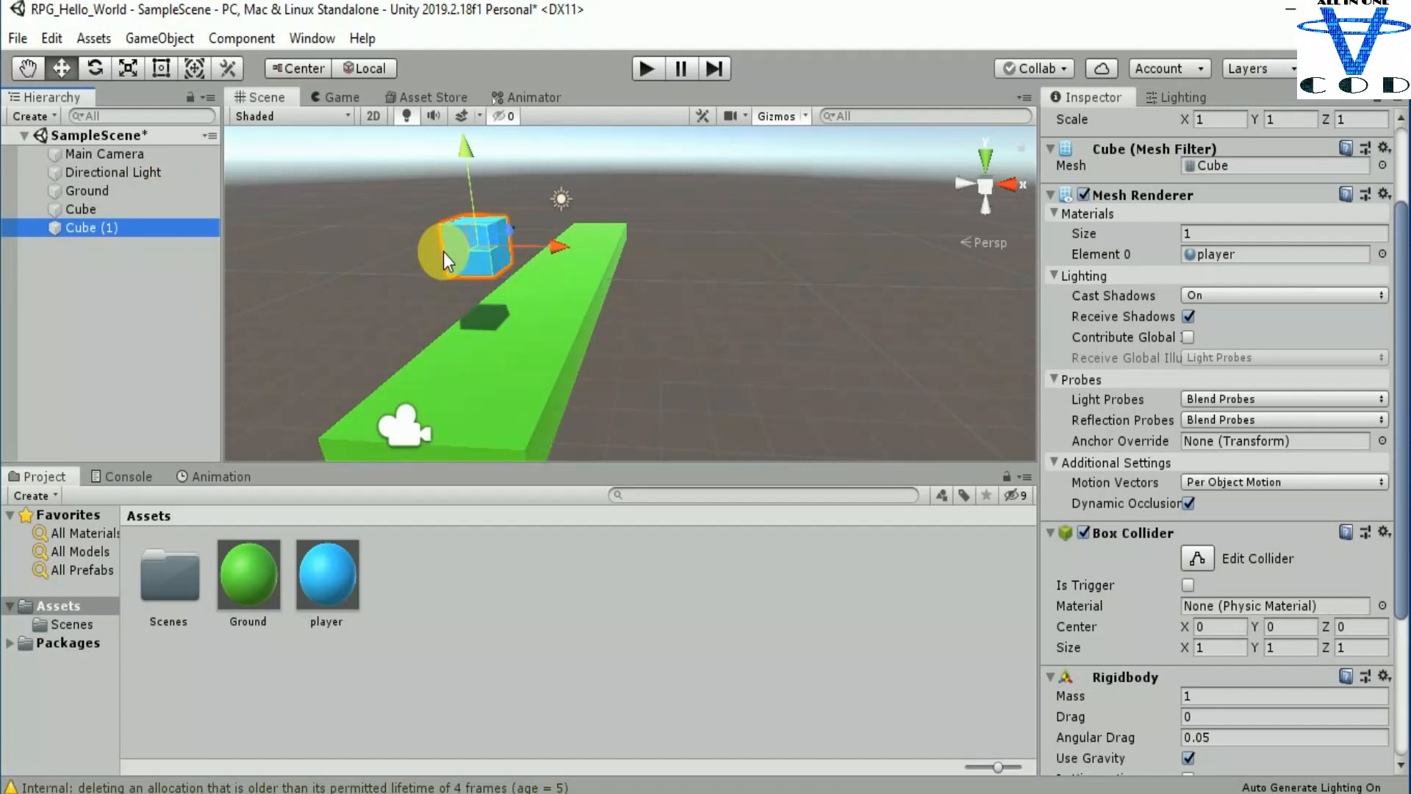
click(478, 182)
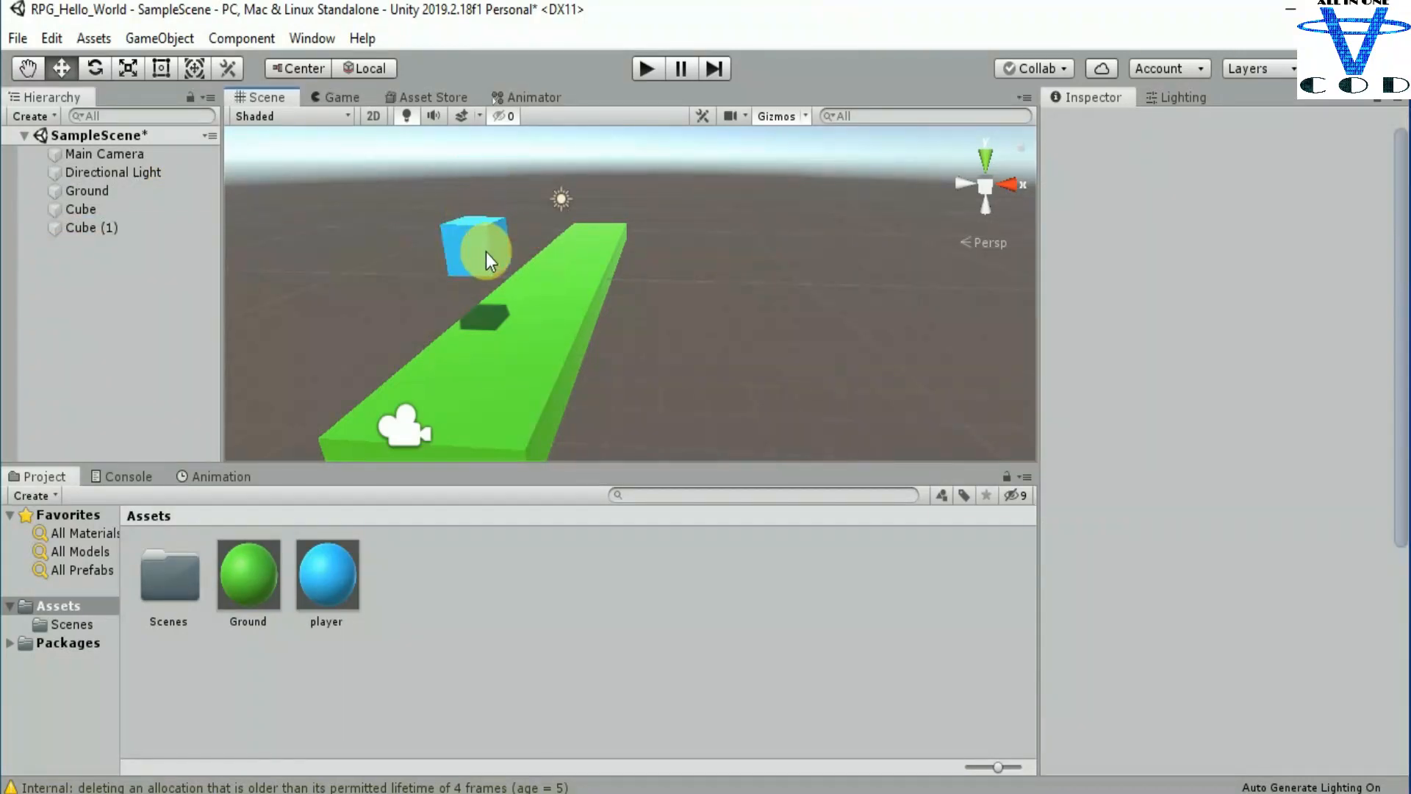
click(486, 253)
drag(461, 165, 475, 231)
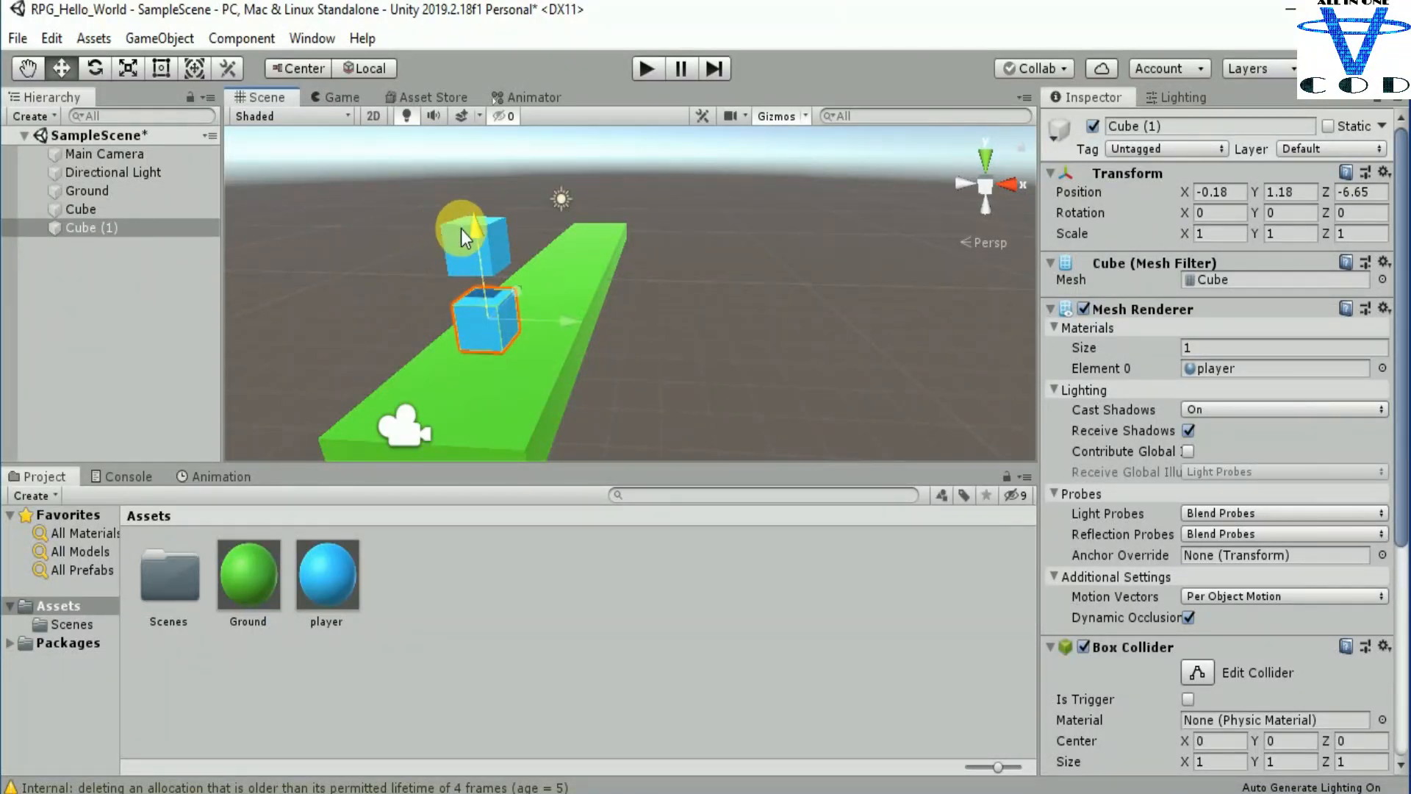
Step: Tilt the upper blue cube about -15.67° around Z and move it to about X 0.4, Y 3.19
click(450, 240)
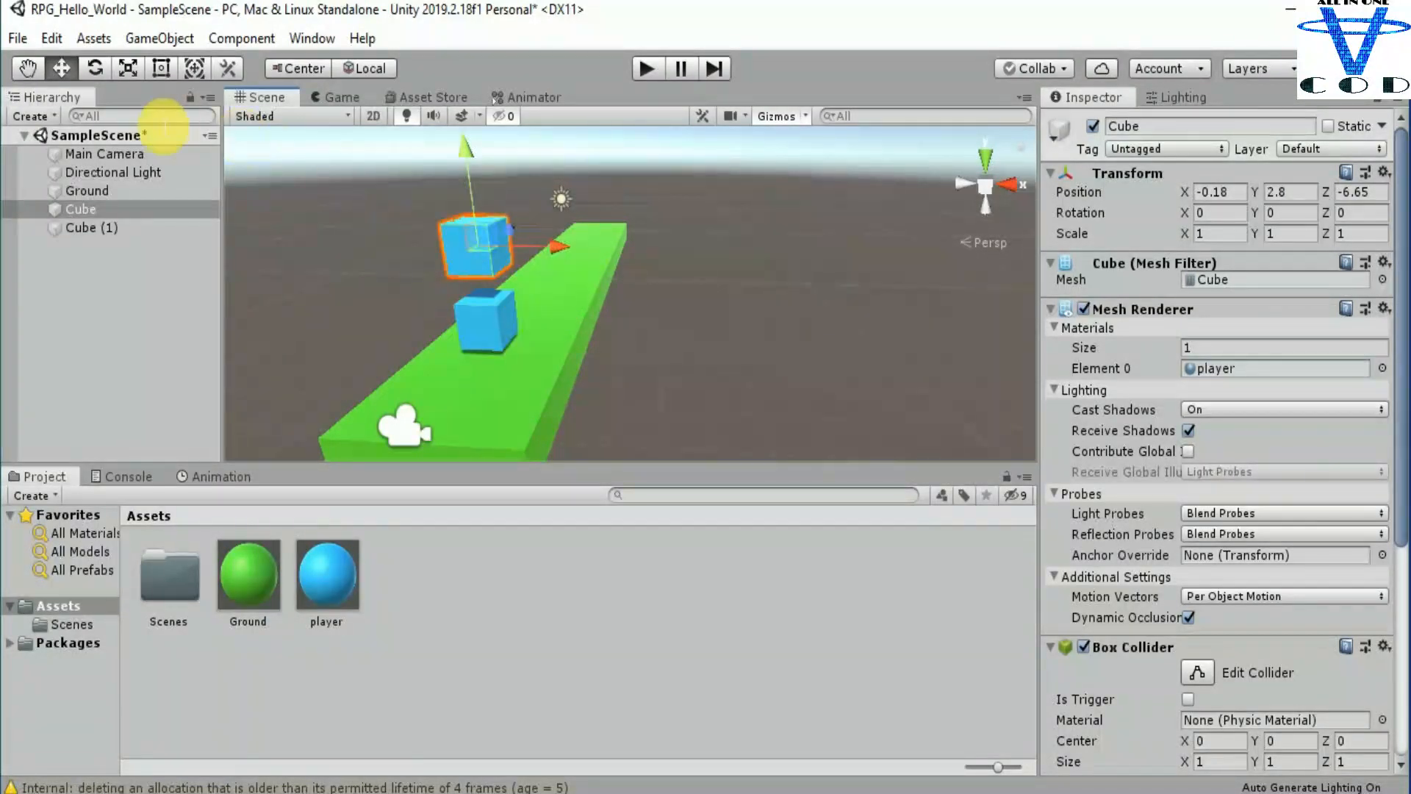
click(95, 69)
drag(542, 206, 558, 268)
click(61, 68)
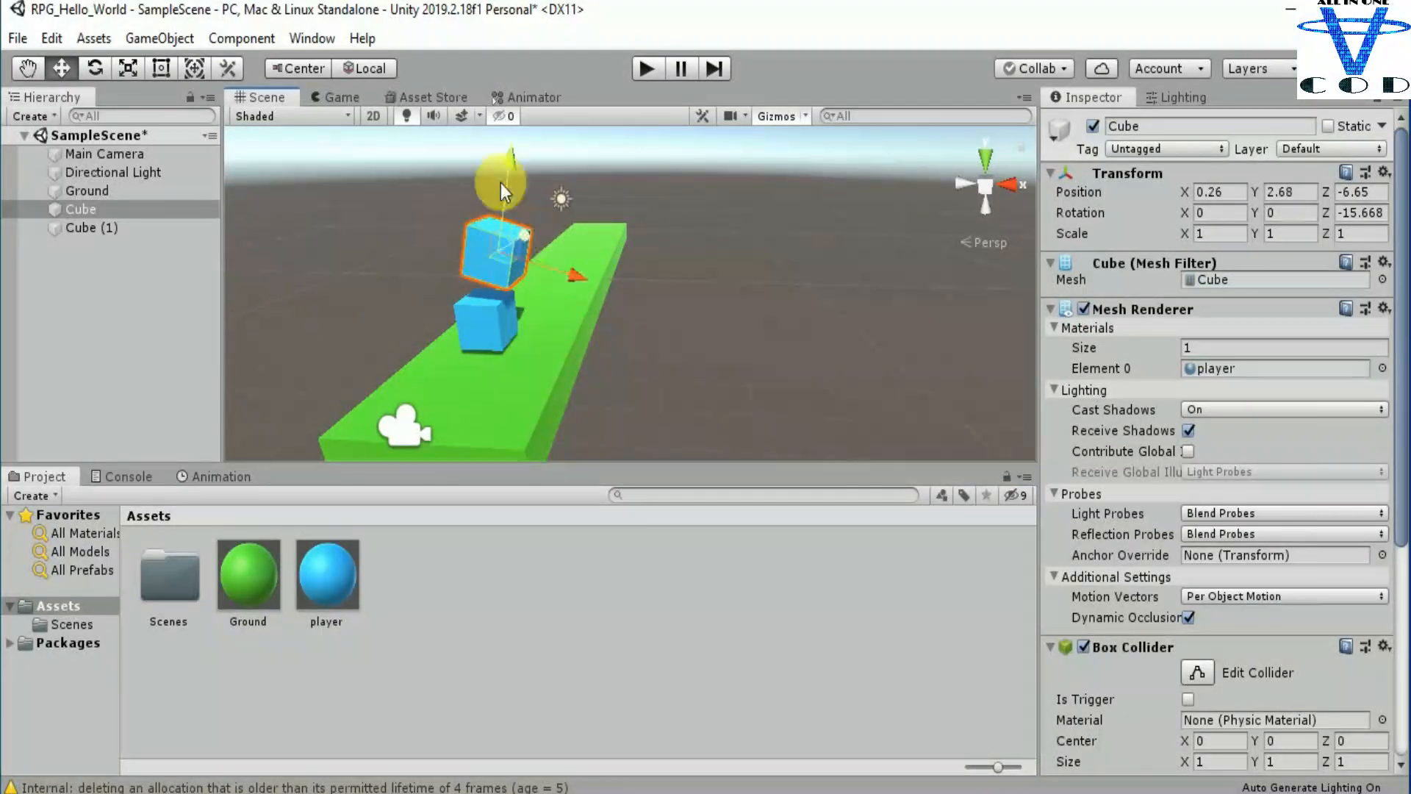
drag(506, 175, 512, 143)
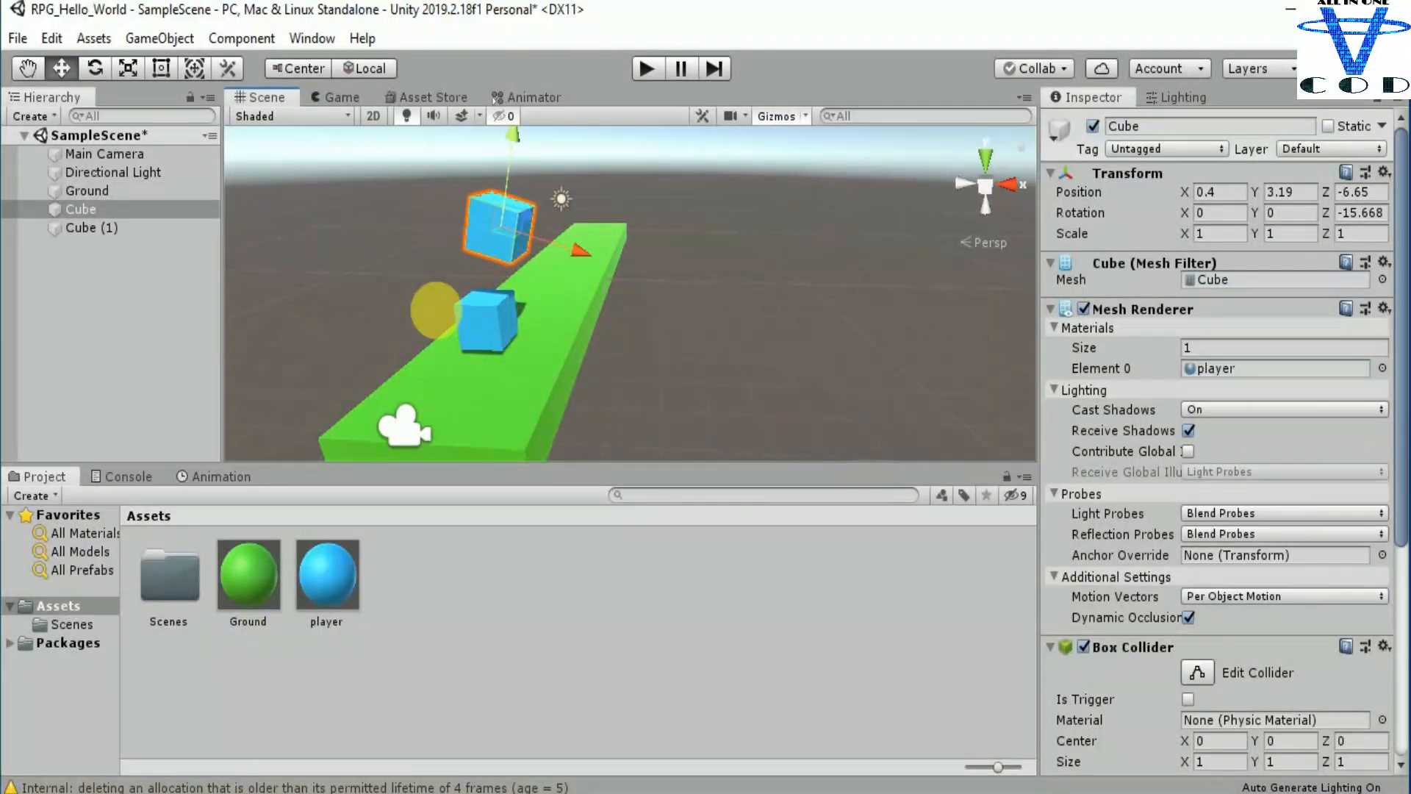
Step: Select the Main Camera to preview its view and play-test the falling cubes twice
click(405, 429)
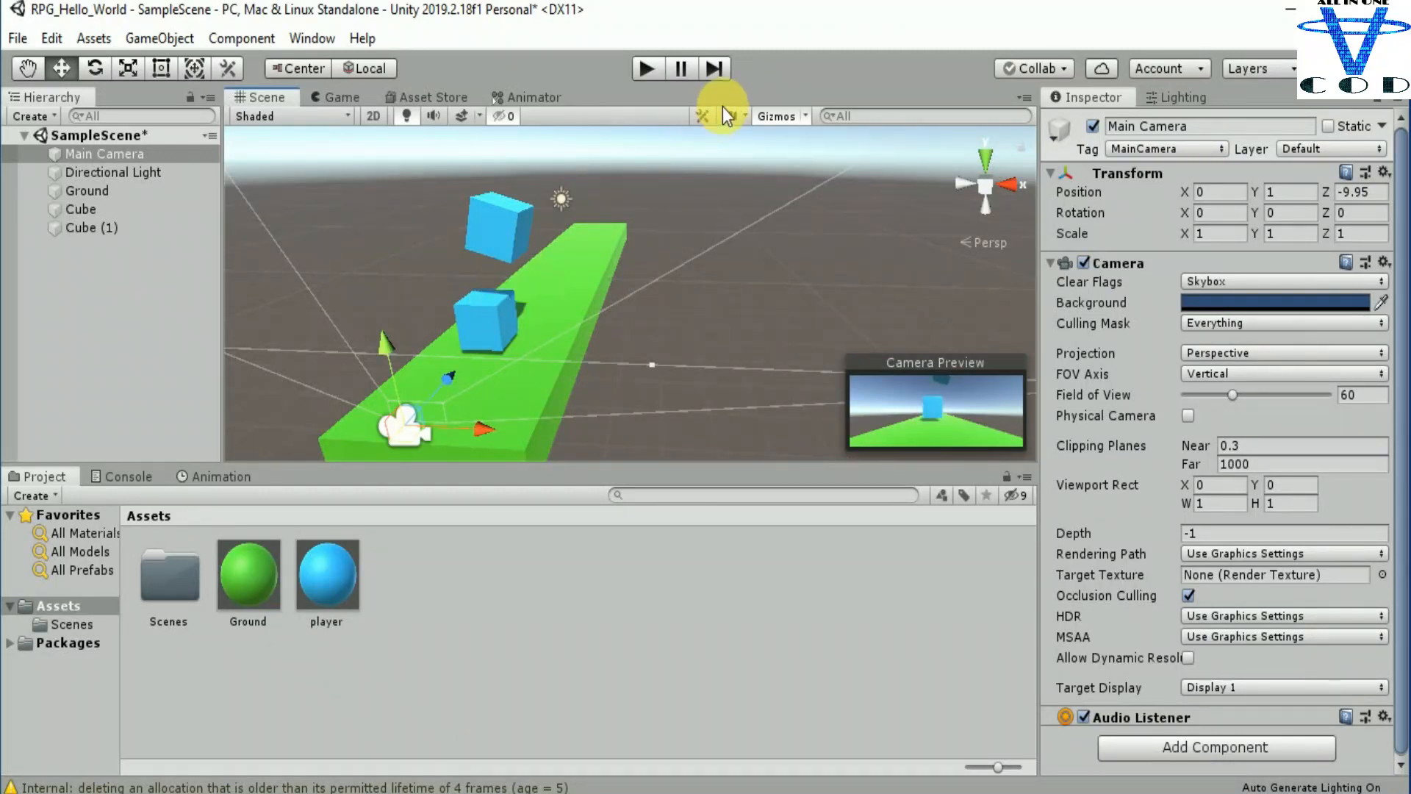
click(645, 70)
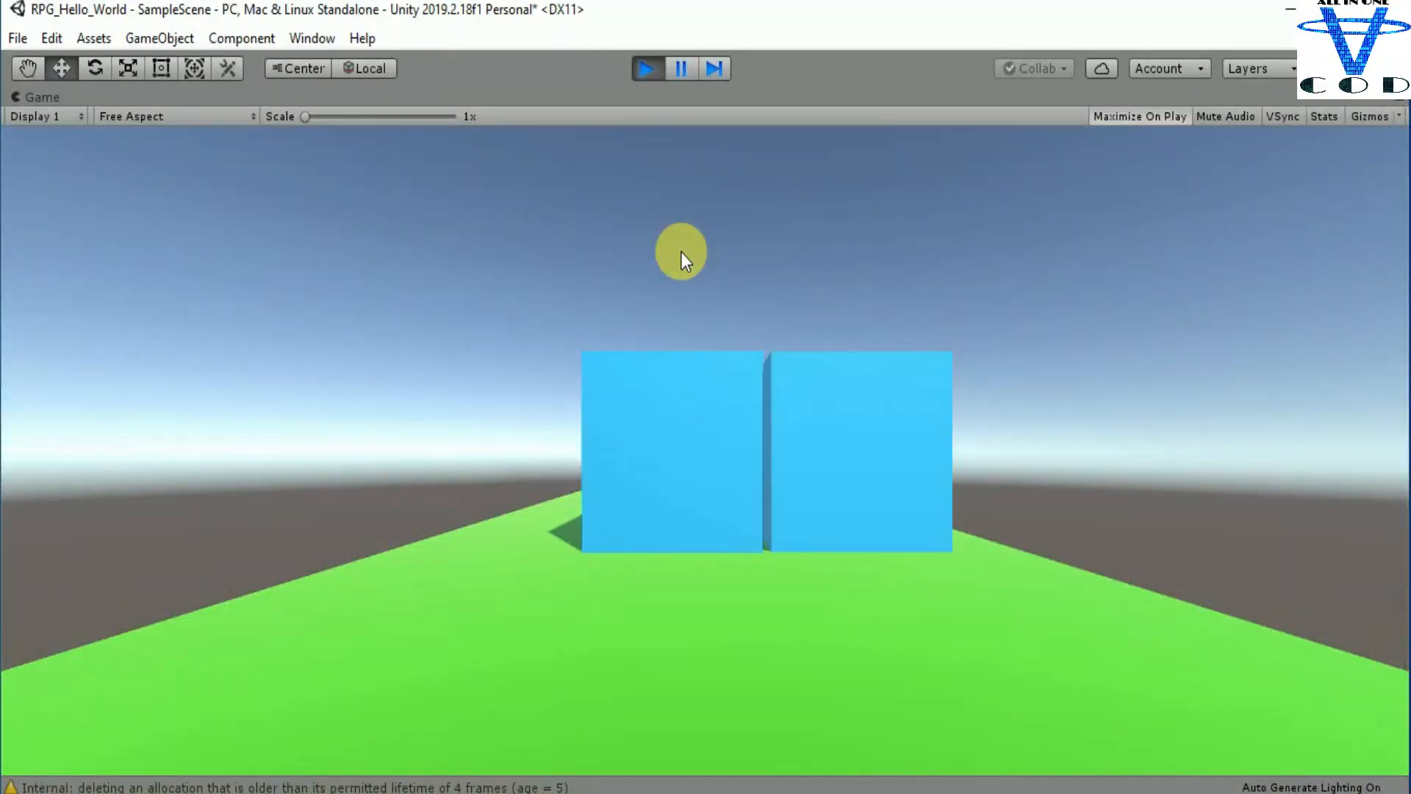
click(650, 70)
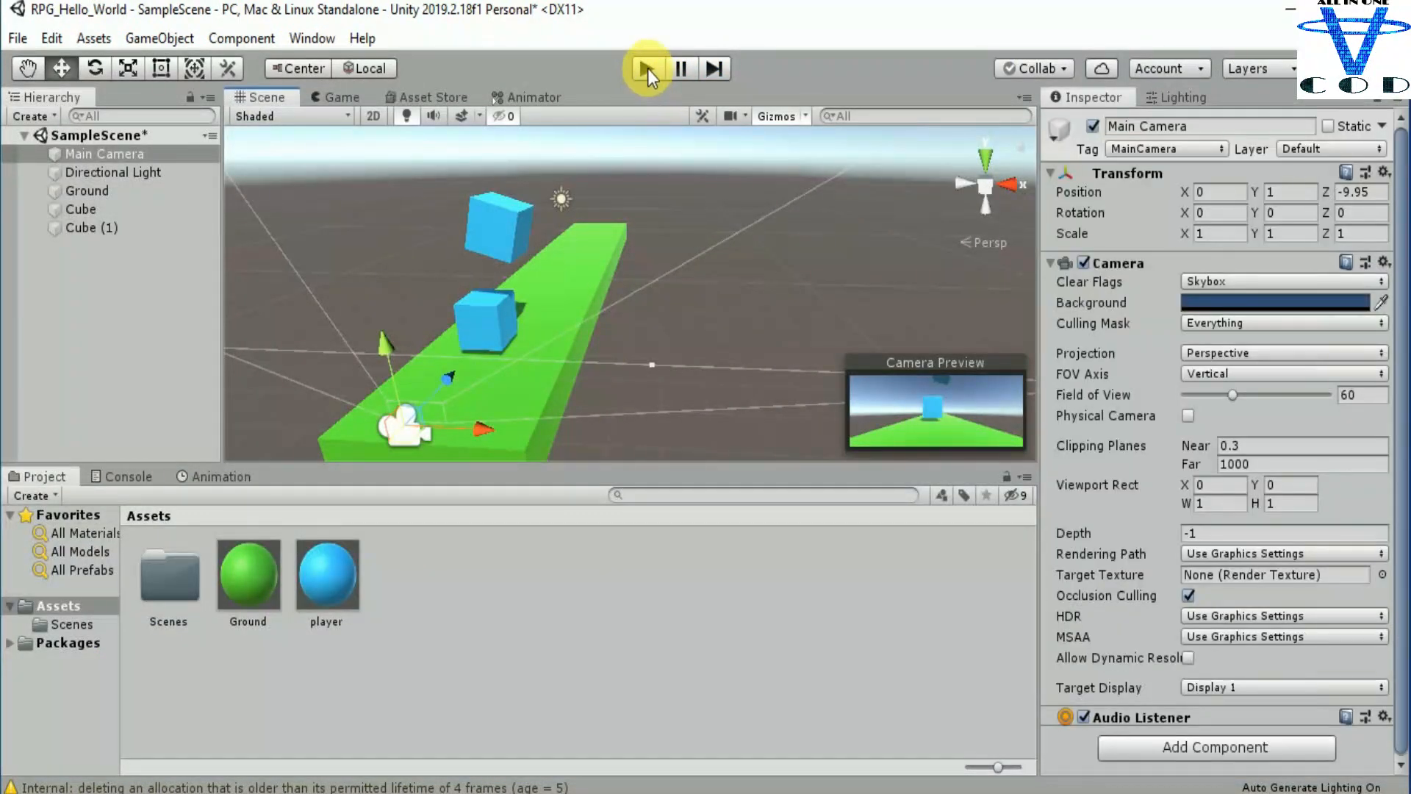
click(647, 68)
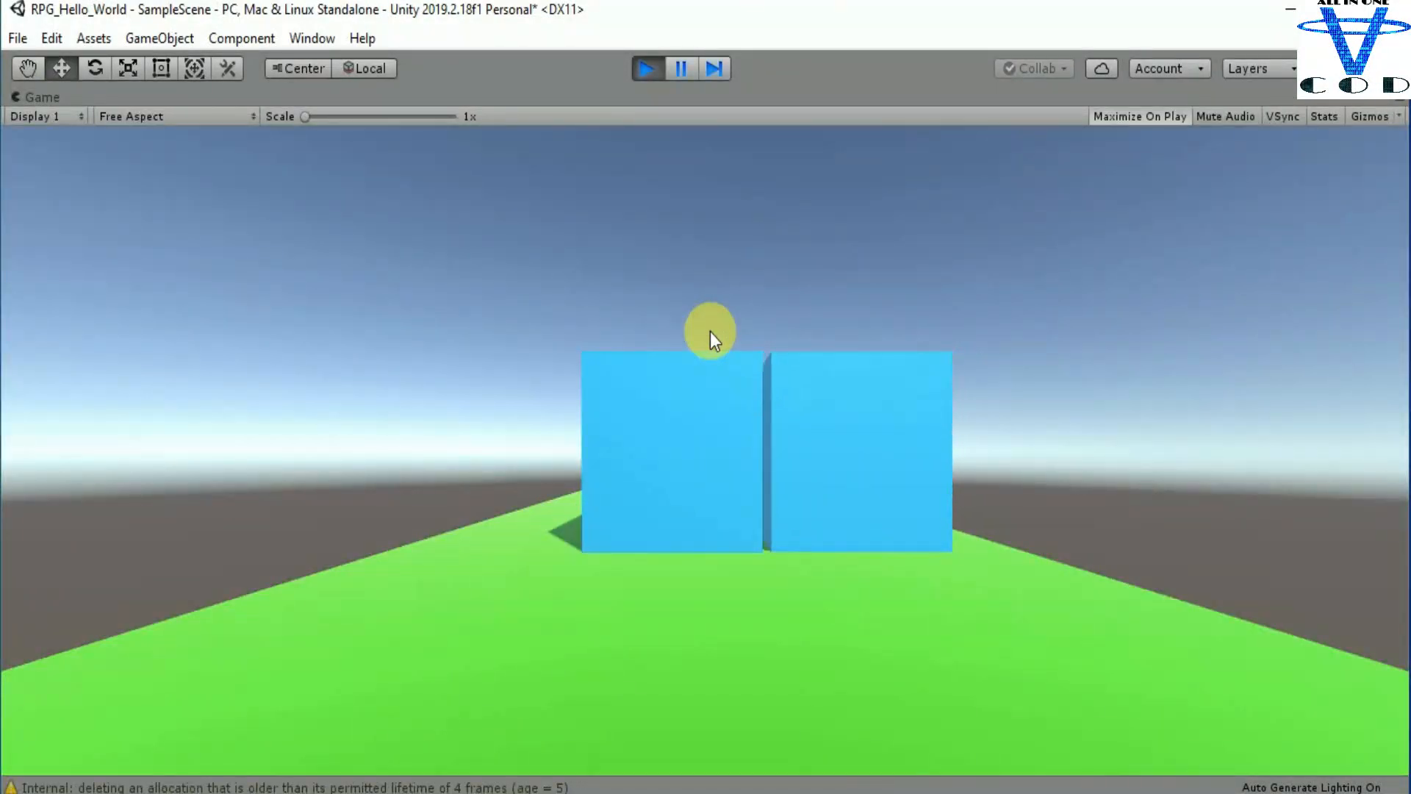
click(647, 73)
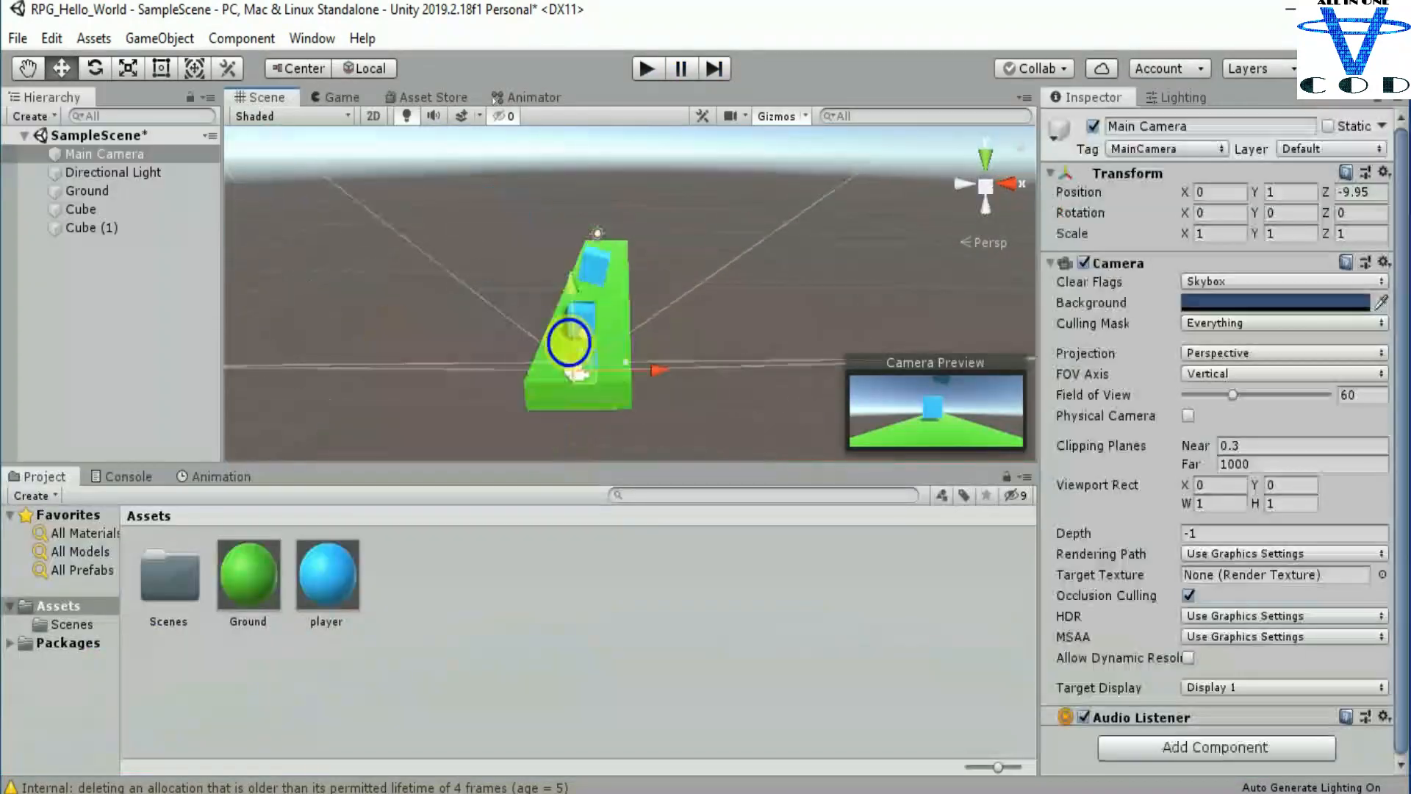
Step: Move the tilted cube down to about X 0.01, Y 1.81, Z -6.36 so it touches the lower cube, and play-test the scene
click(72, 294)
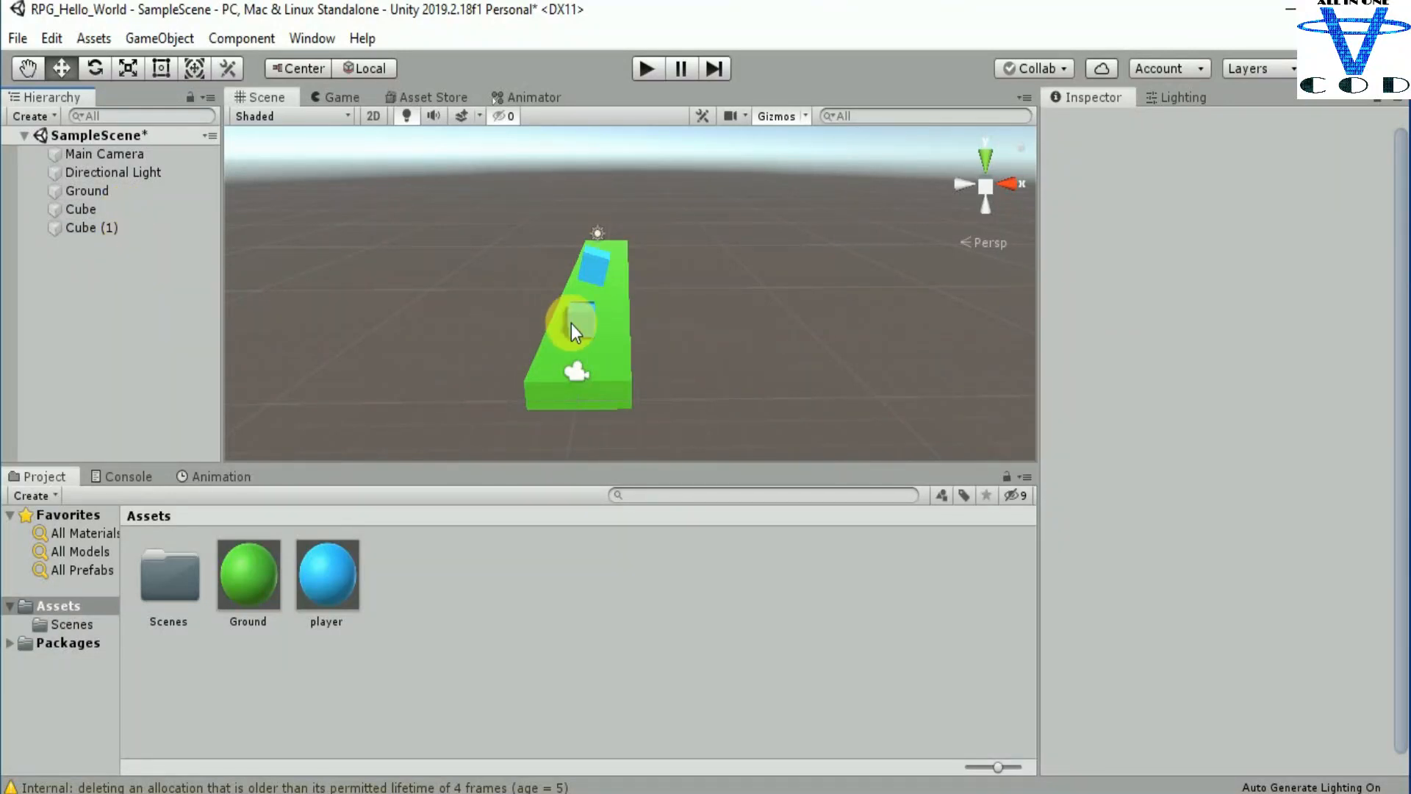
scroll(571, 323, up, 4)
scroll(544, 330, up, 2)
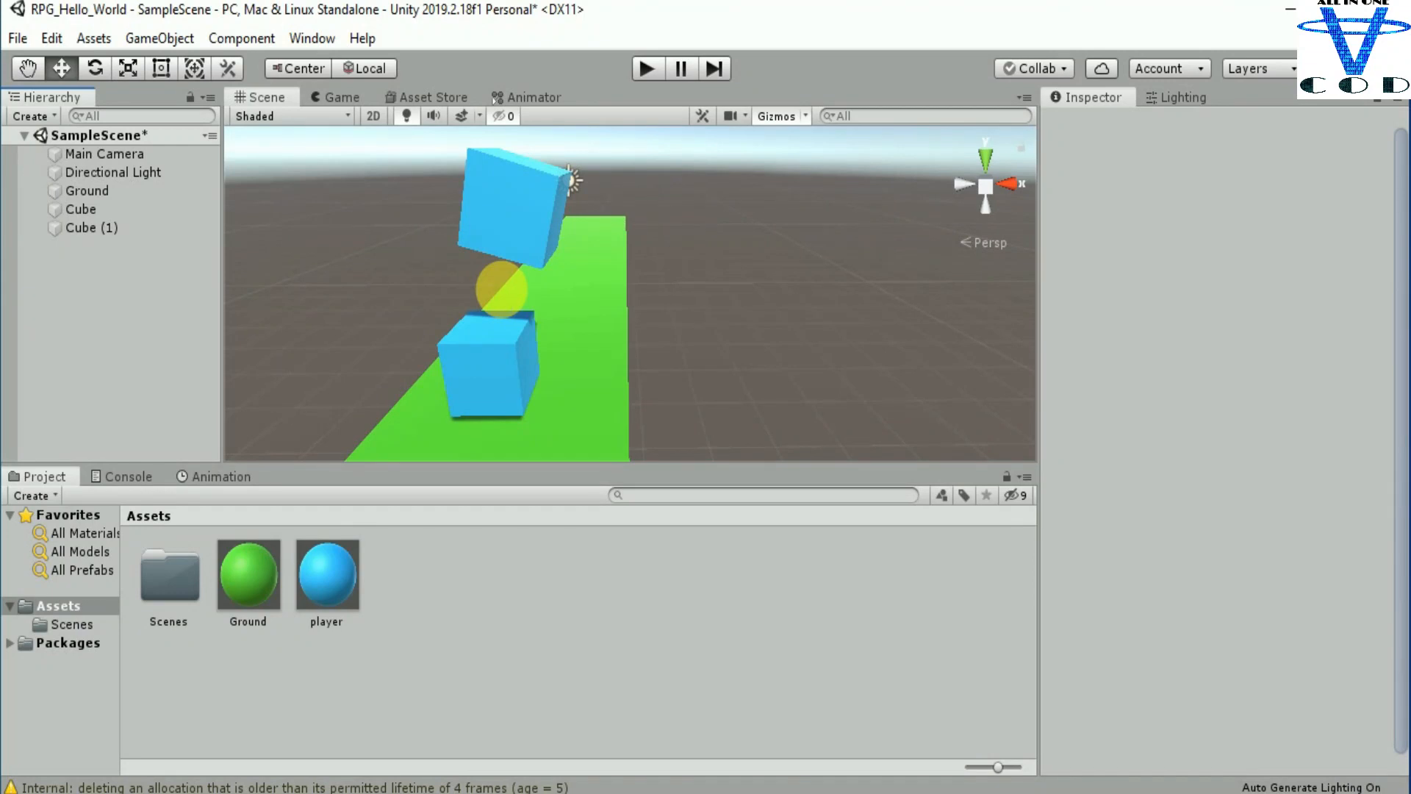
click(515, 206)
drag(529, 143, 533, 281)
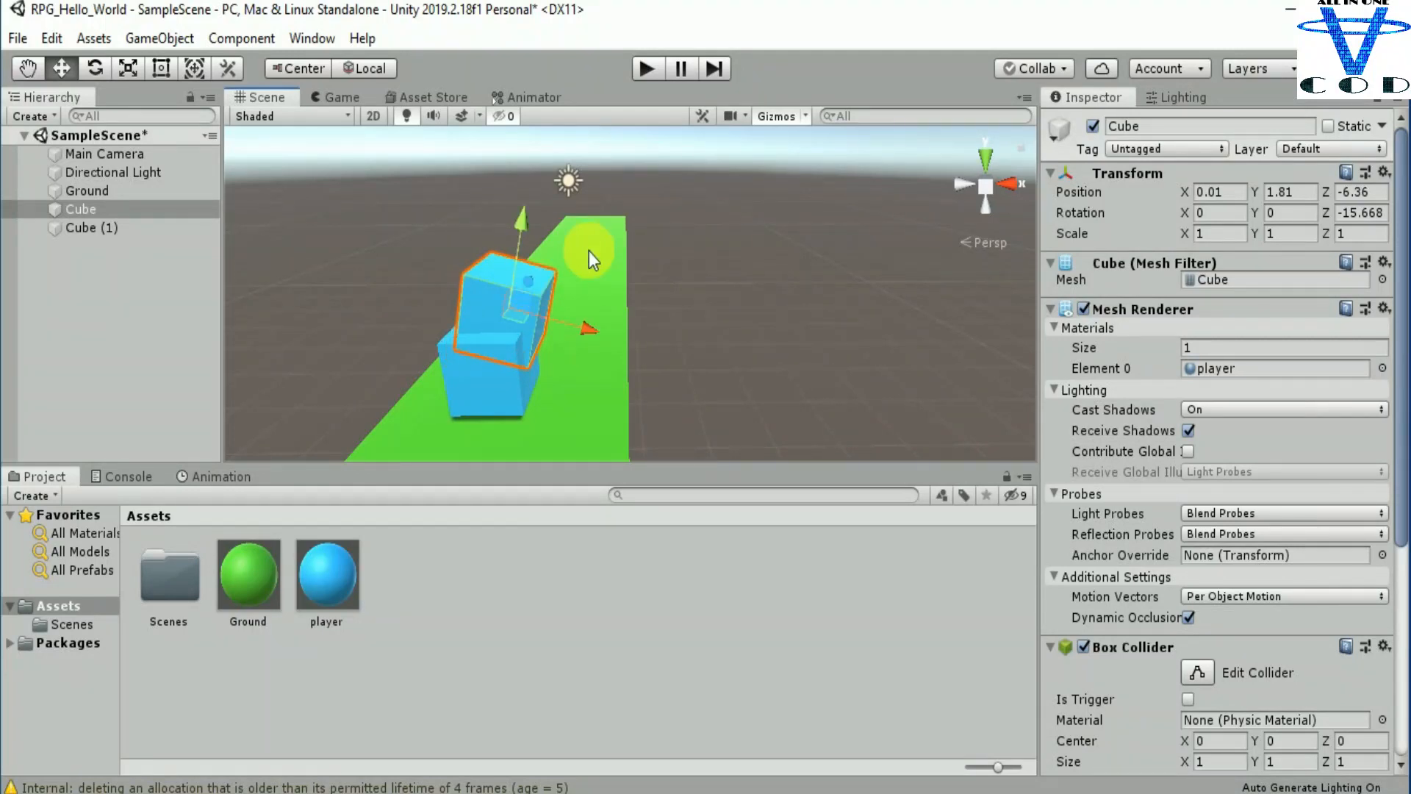
click(645, 70)
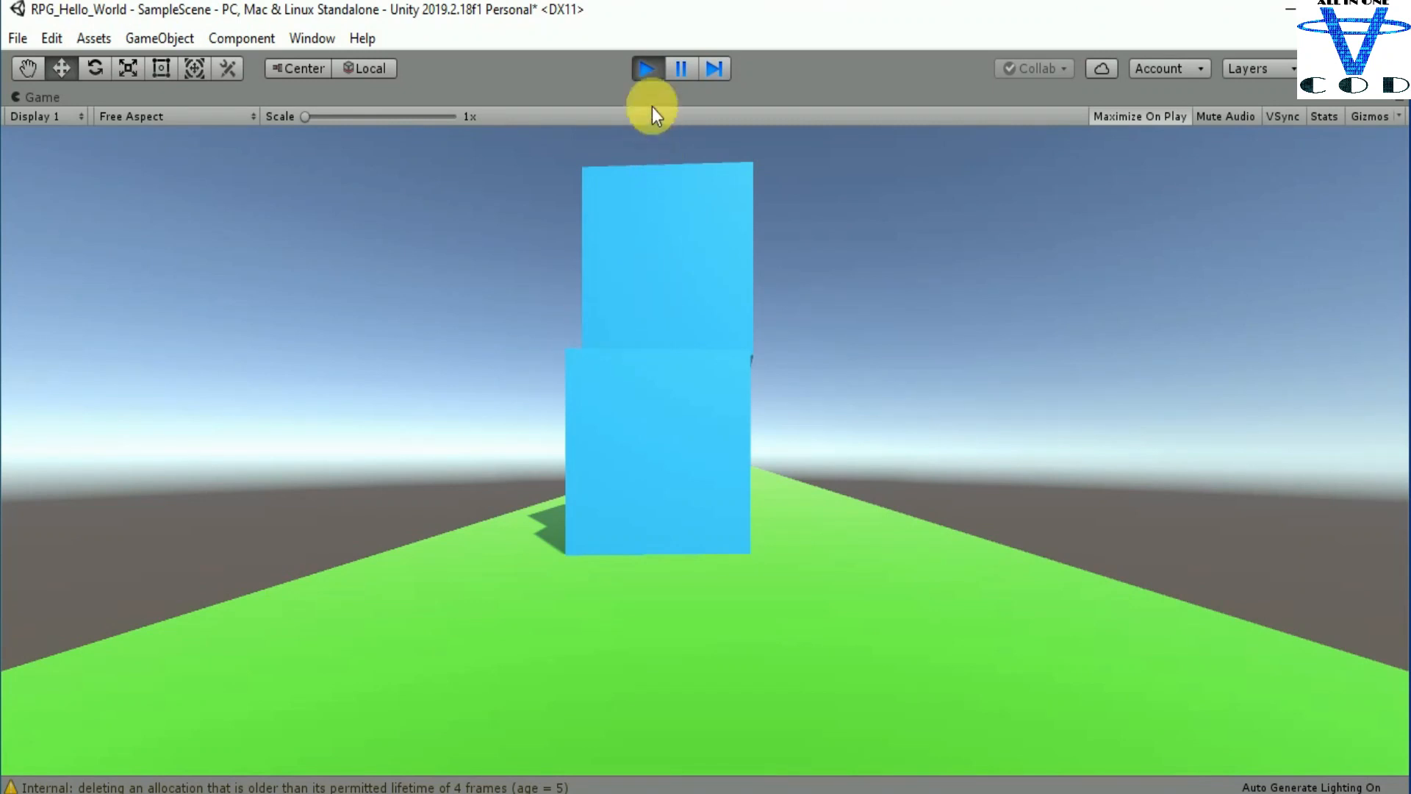
click(643, 62)
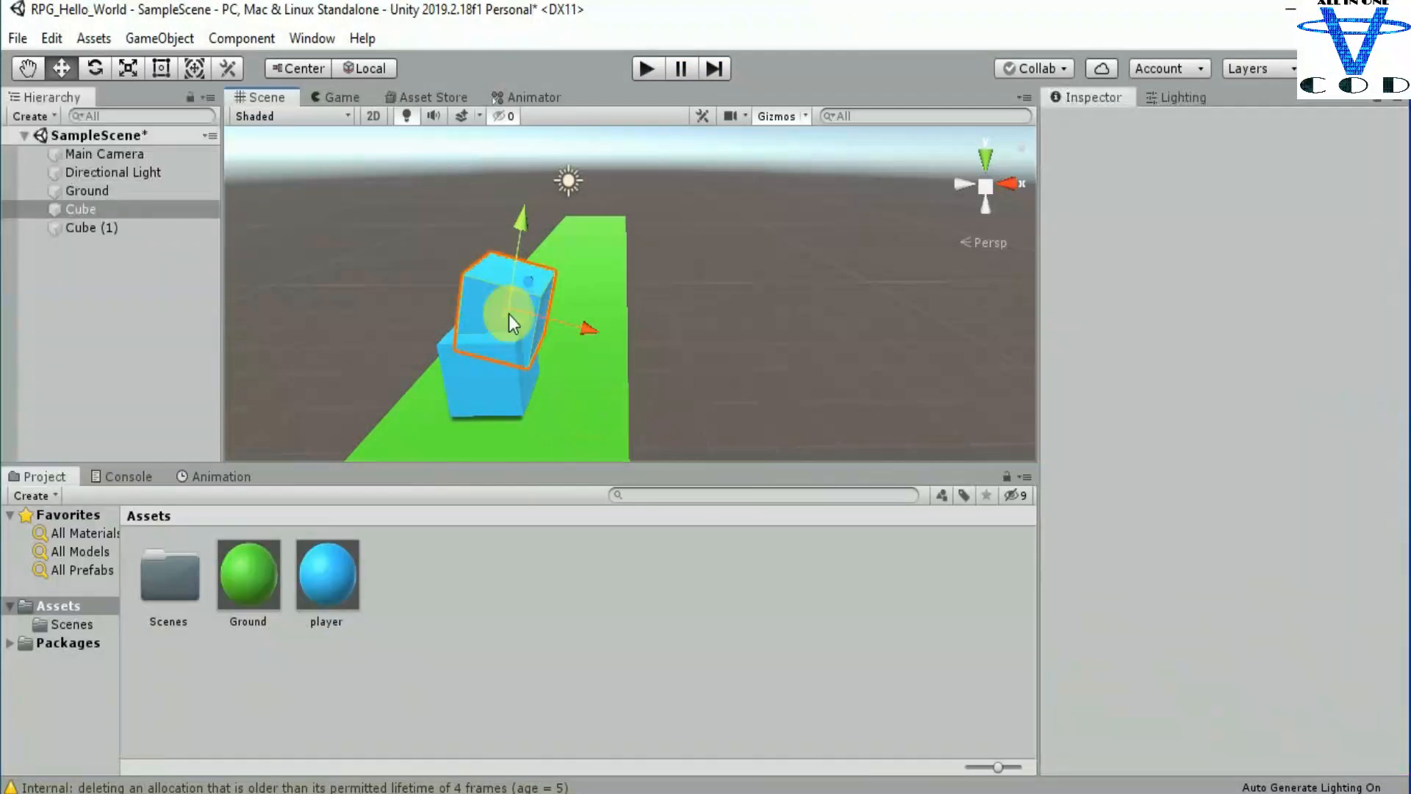
Step: Try overlapping the two cubes by lowering the tilted one to about X -0.15, Y 1.23, and play-test the scene
drag(524, 224, 506, 279)
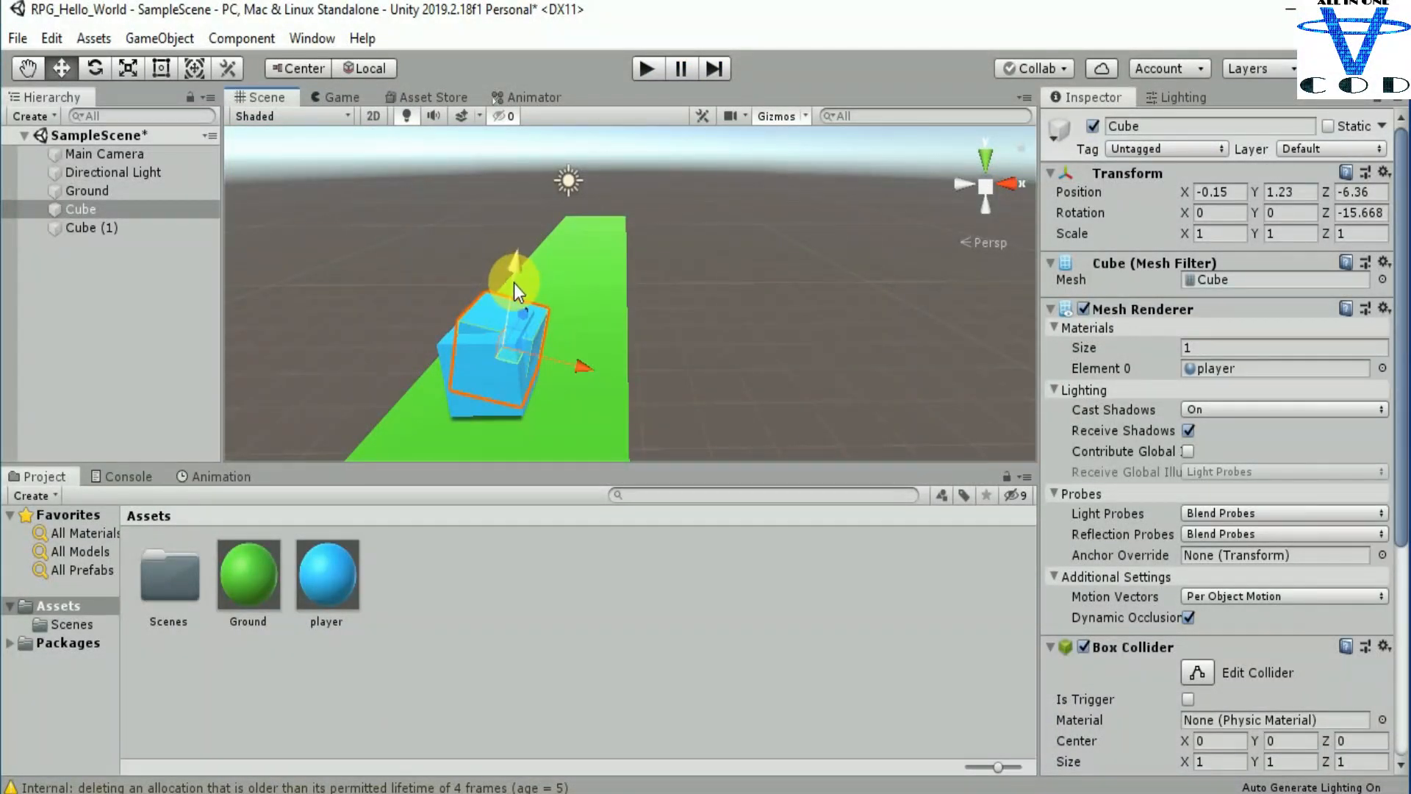
click(649, 71)
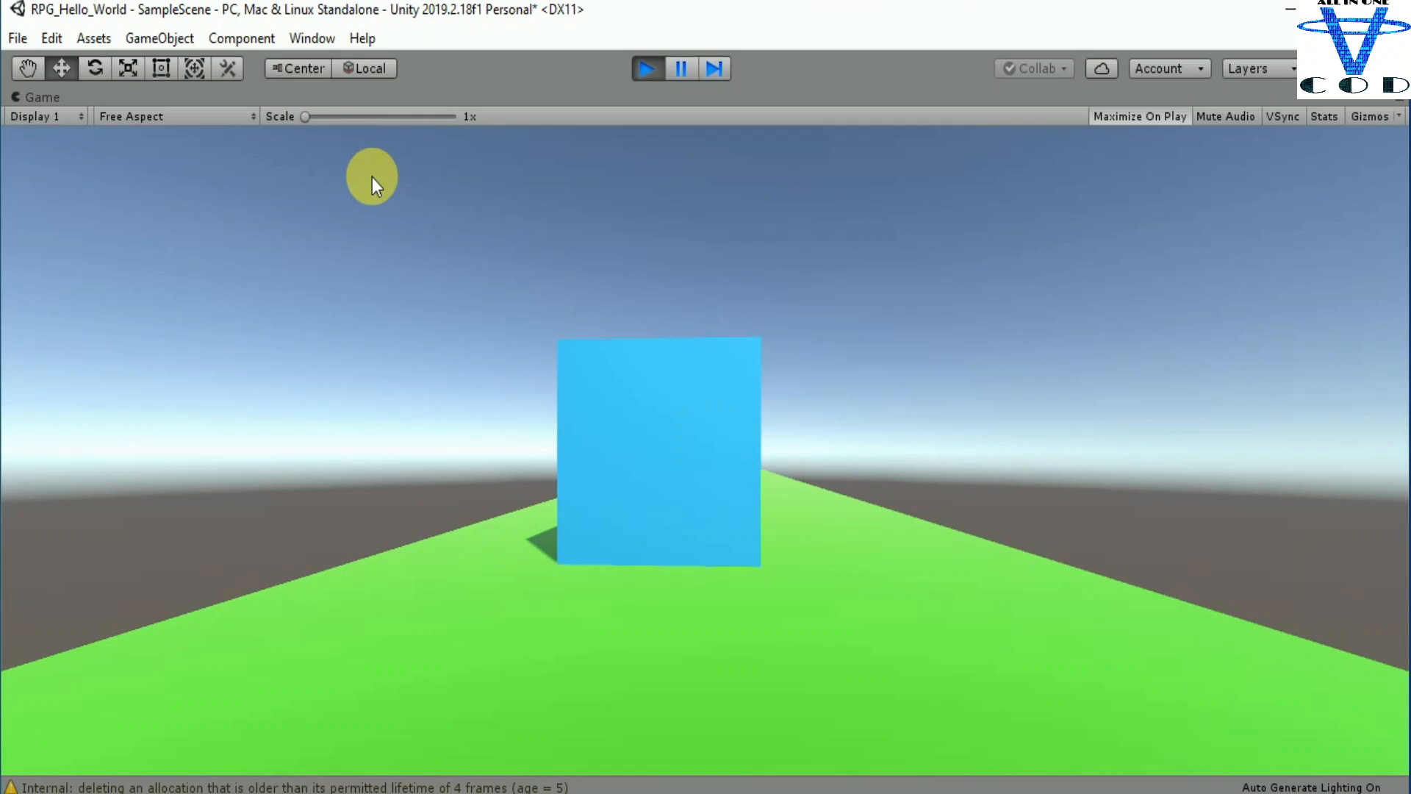
click(636, 69)
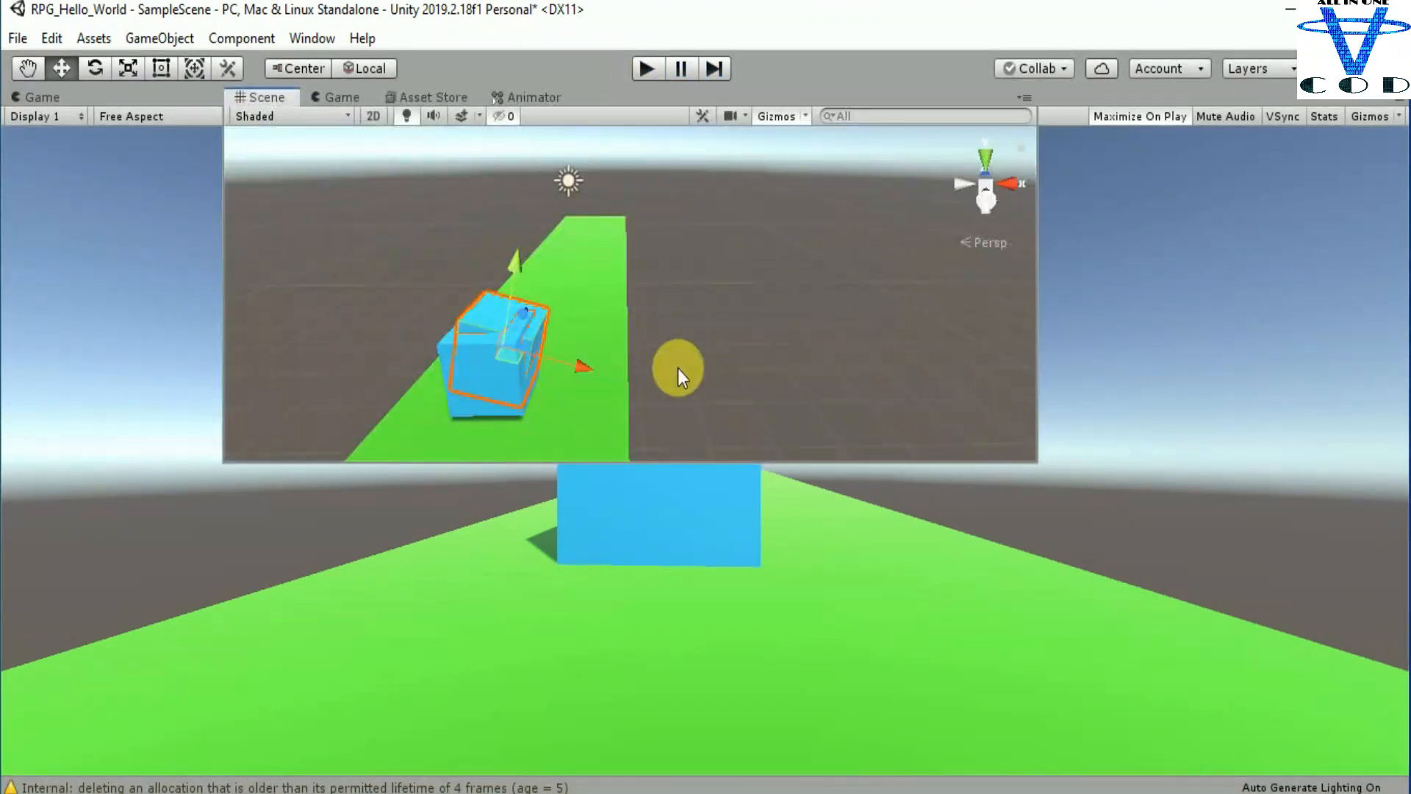
Step: Raise the tilted cube to about X 0.04, Y 1.91 above the lower cube and play-test the scene again
drag(508, 276, 516, 235)
click(645, 69)
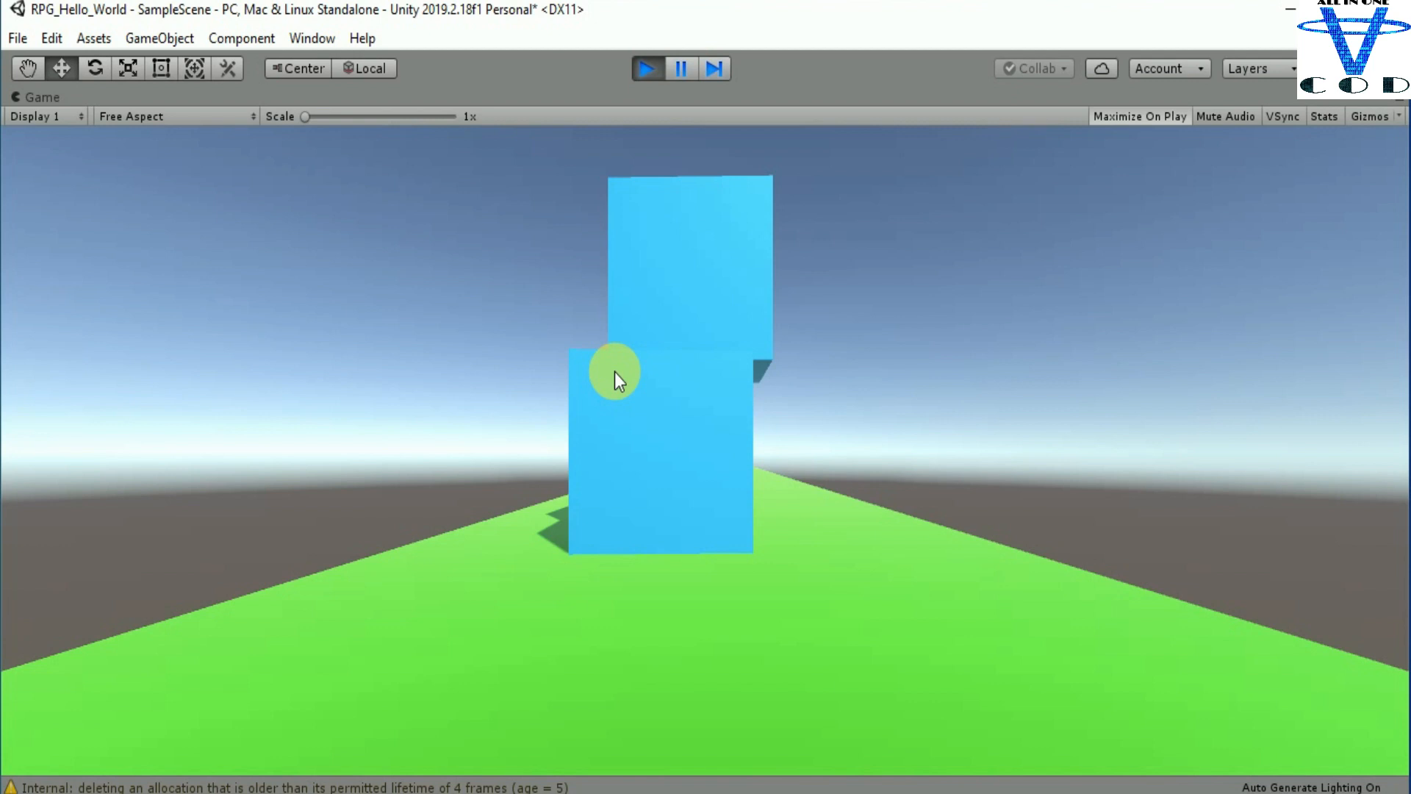
click(642, 68)
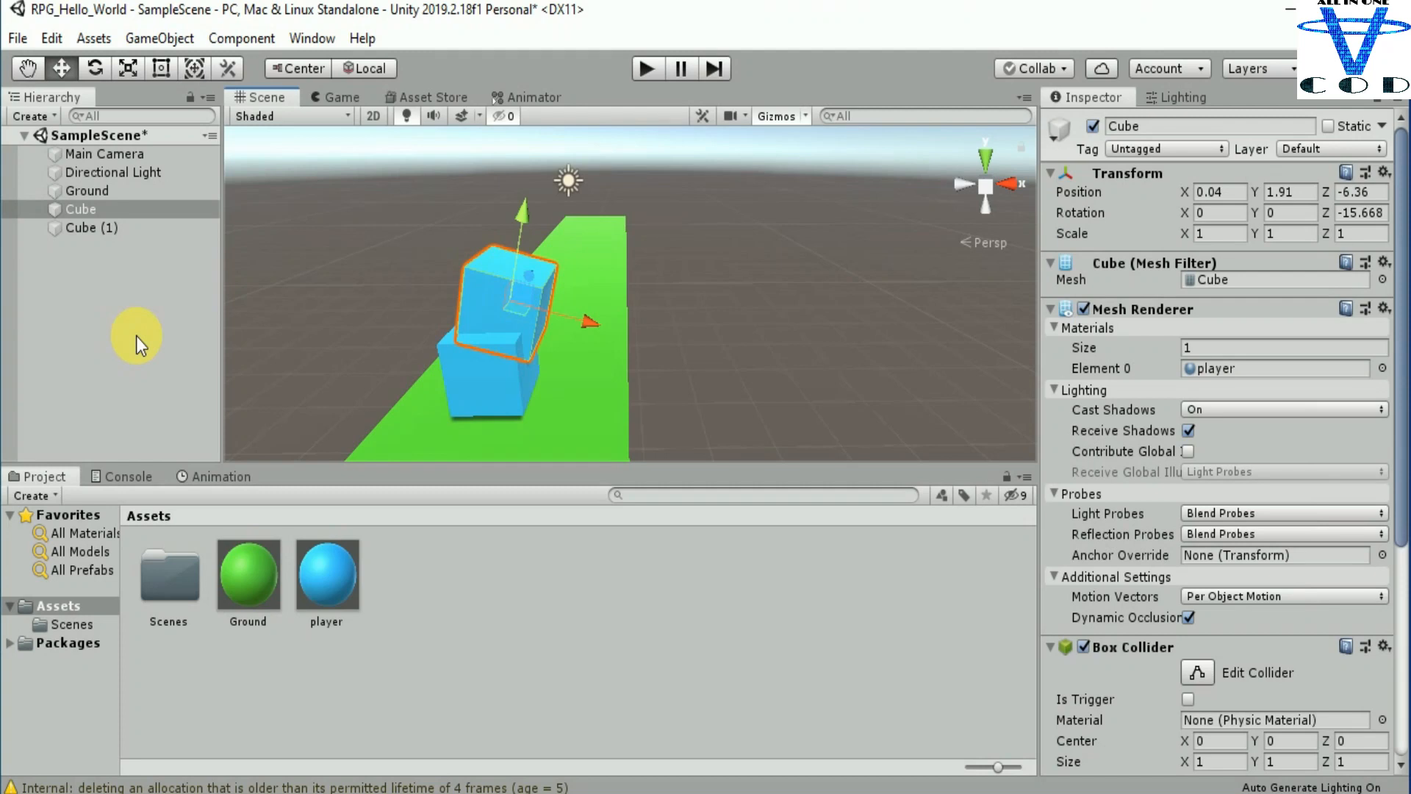
scroll(601, 342, down, 1)
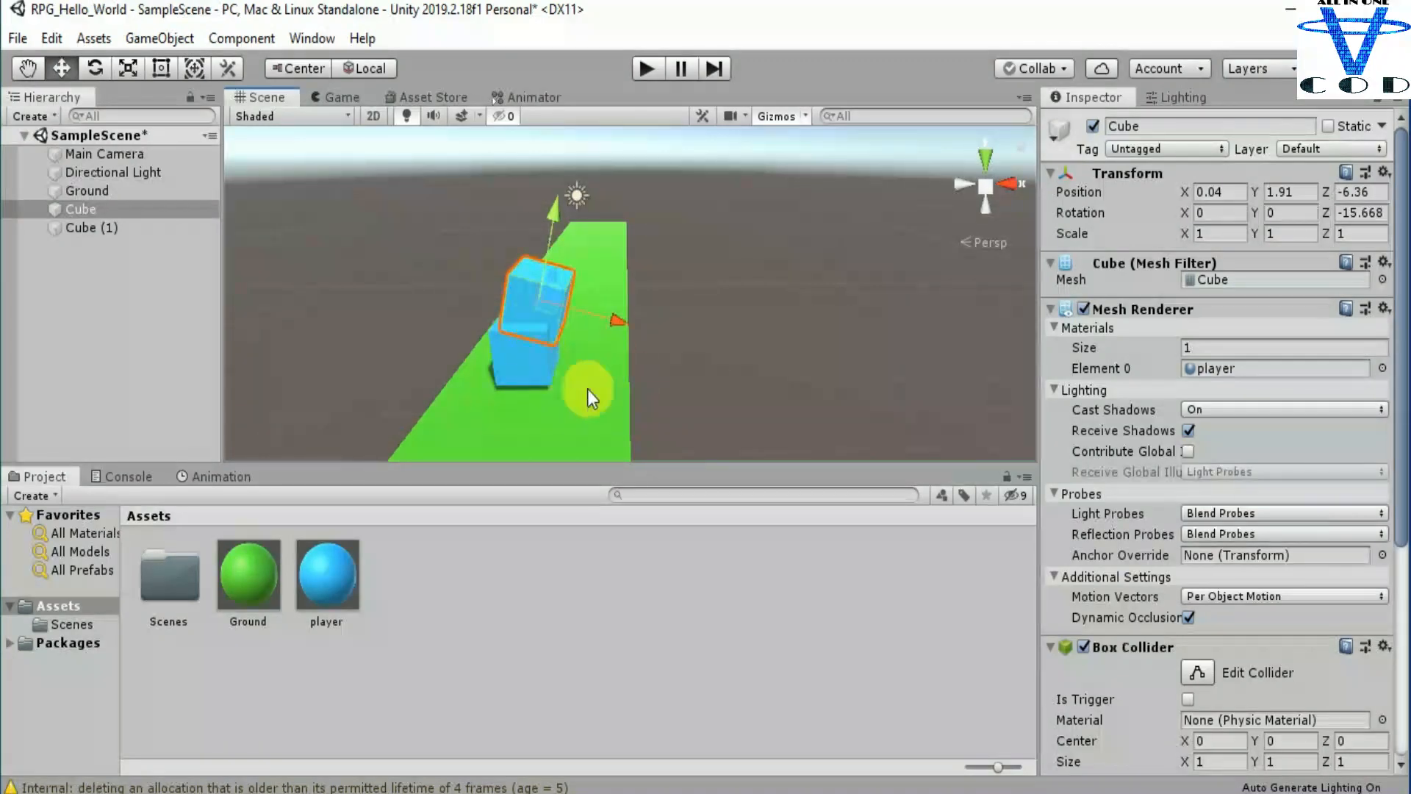